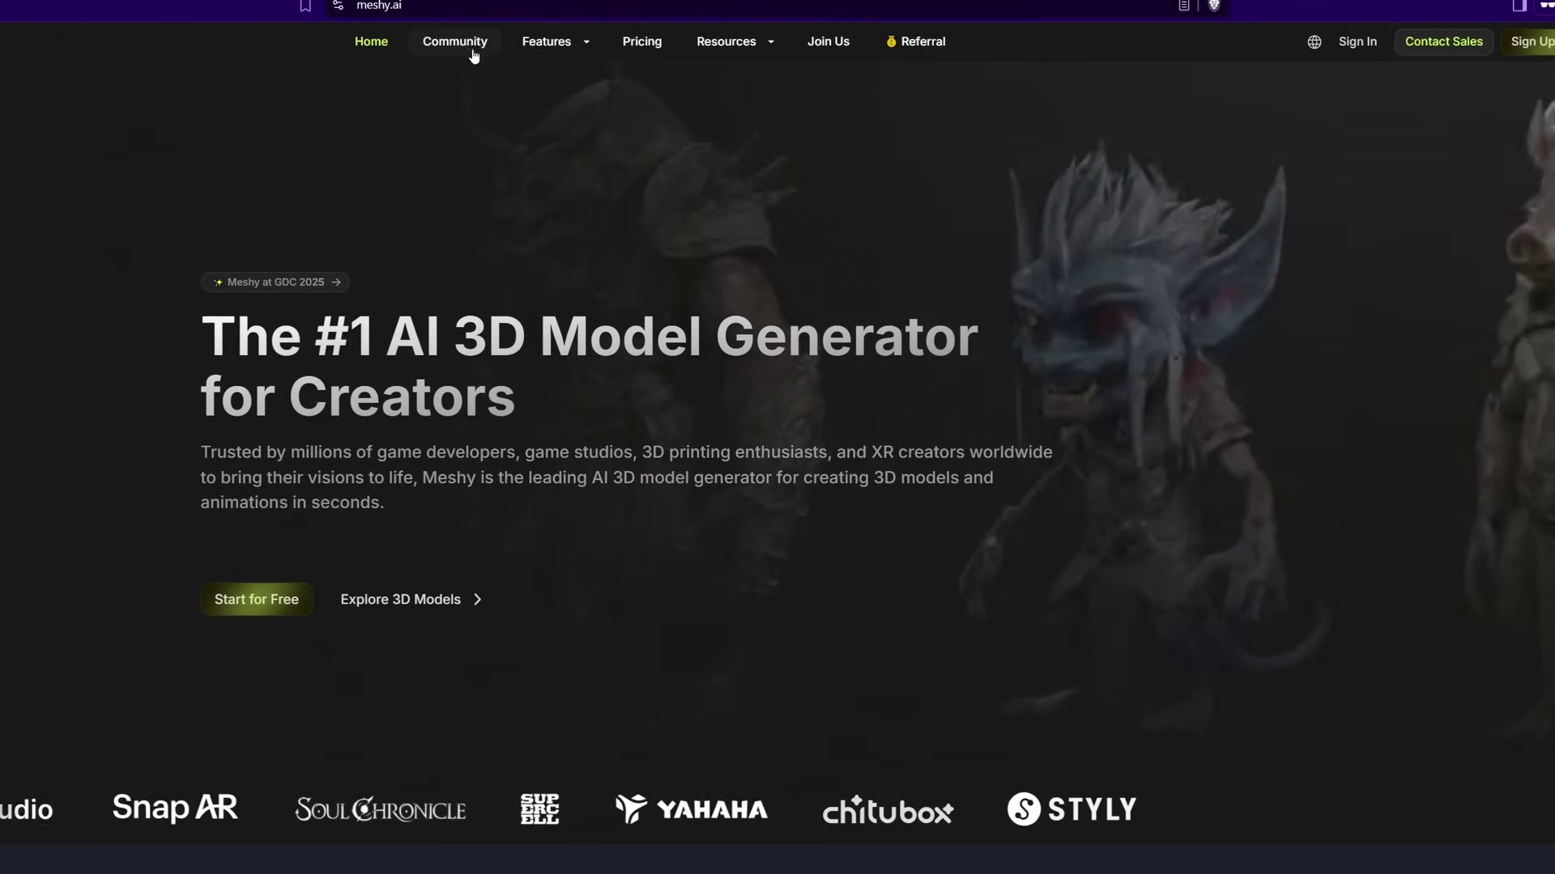
# Browse Meshy's community gallery to the Medieval Villager Character page, playing its Walking animation.
pyautogui.moveTo(590, 55)
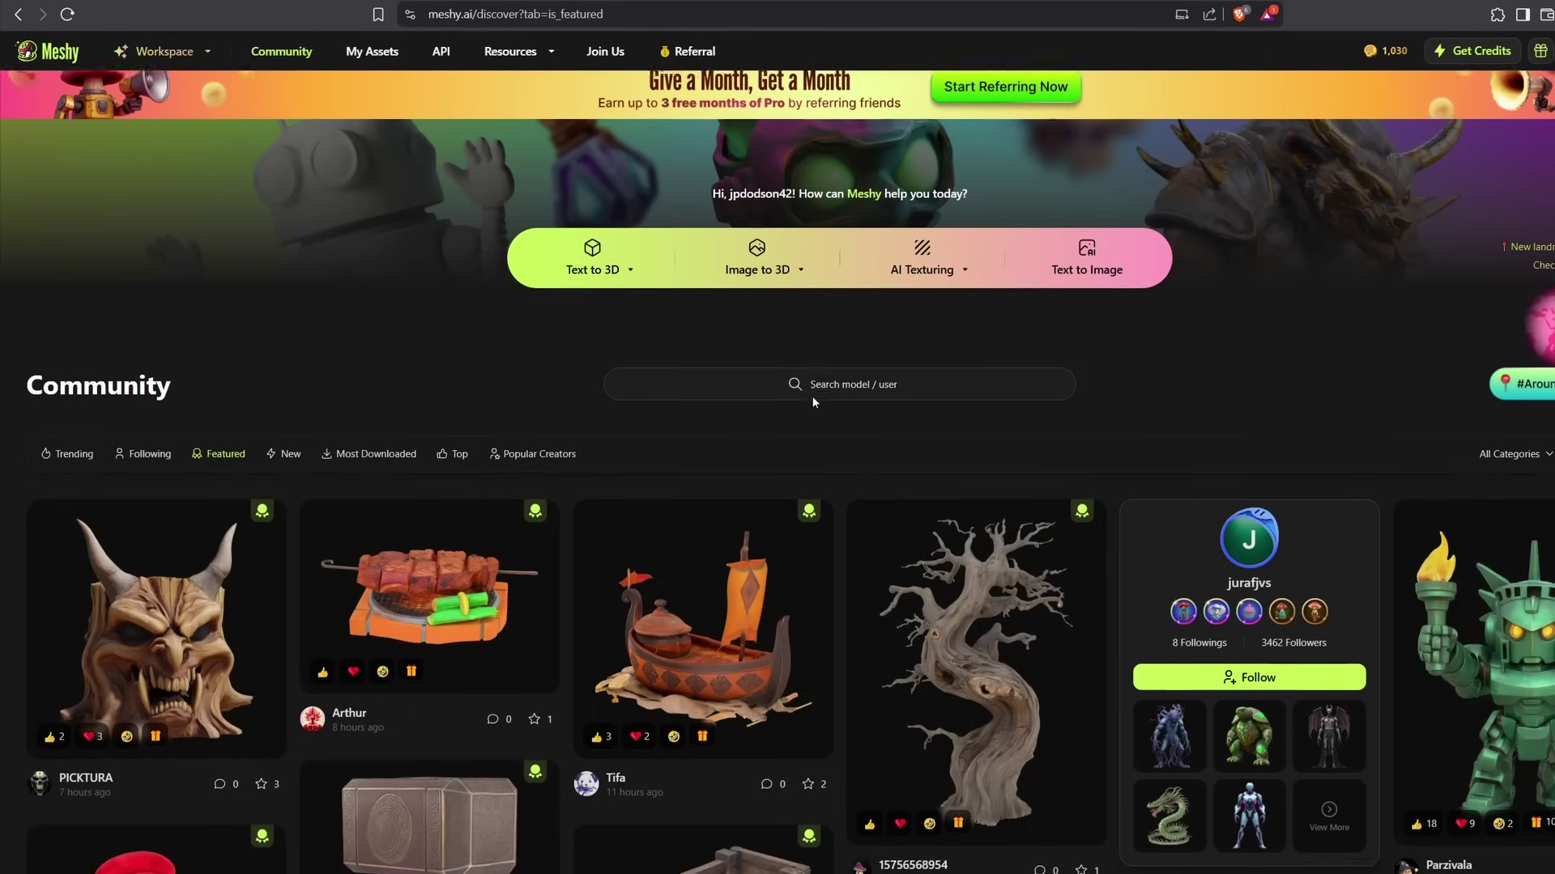
pyautogui.scroll(-3, 813, 401)
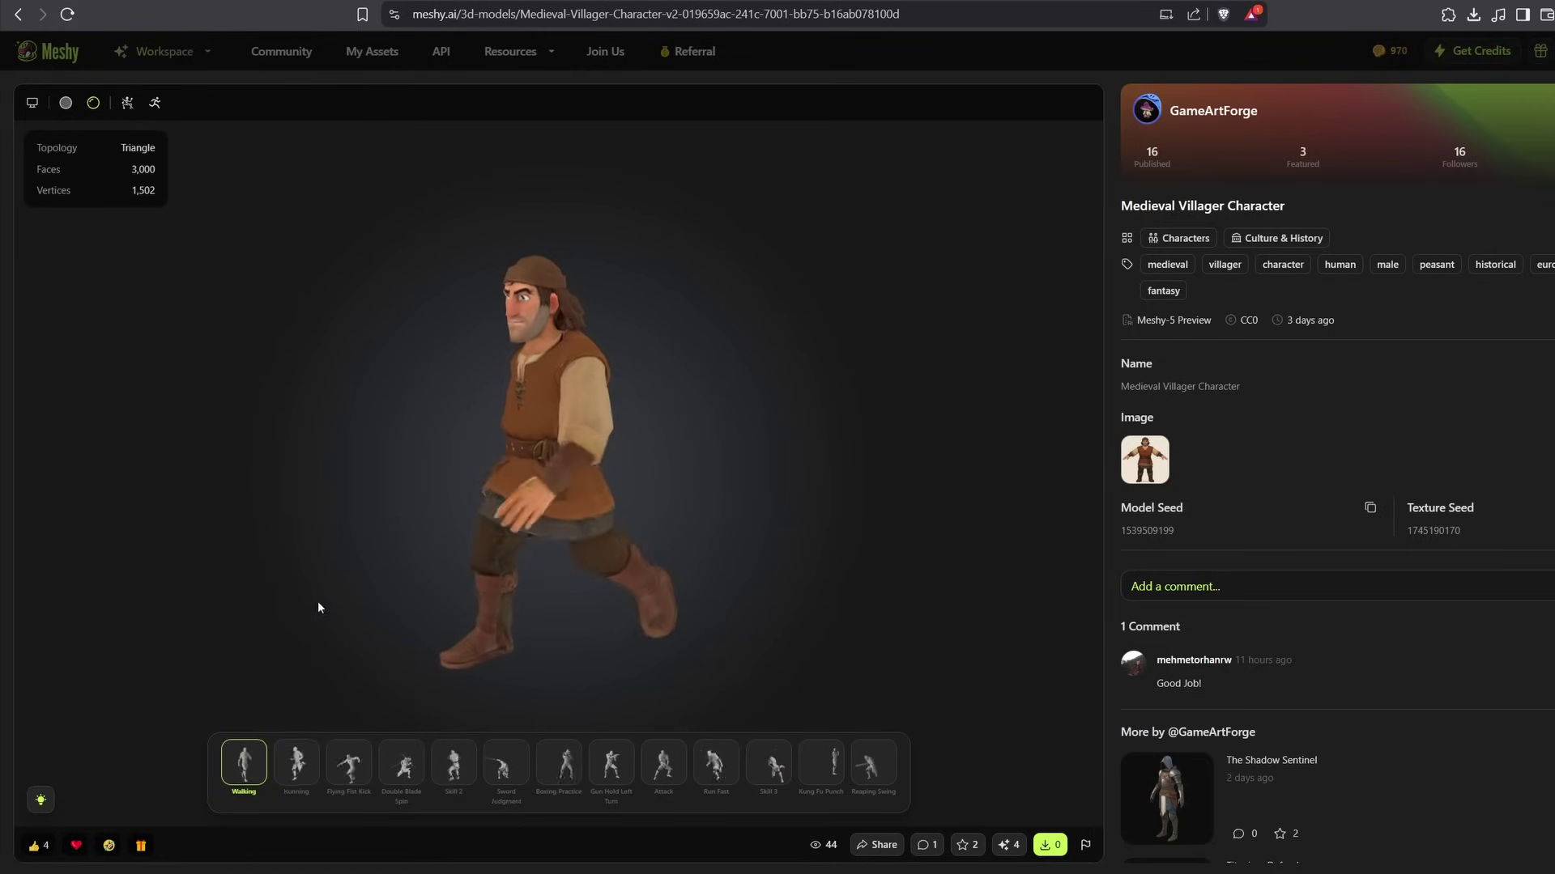
# Preview the villager's Running and Skill 3 animations.
pyautogui.click(298, 769)
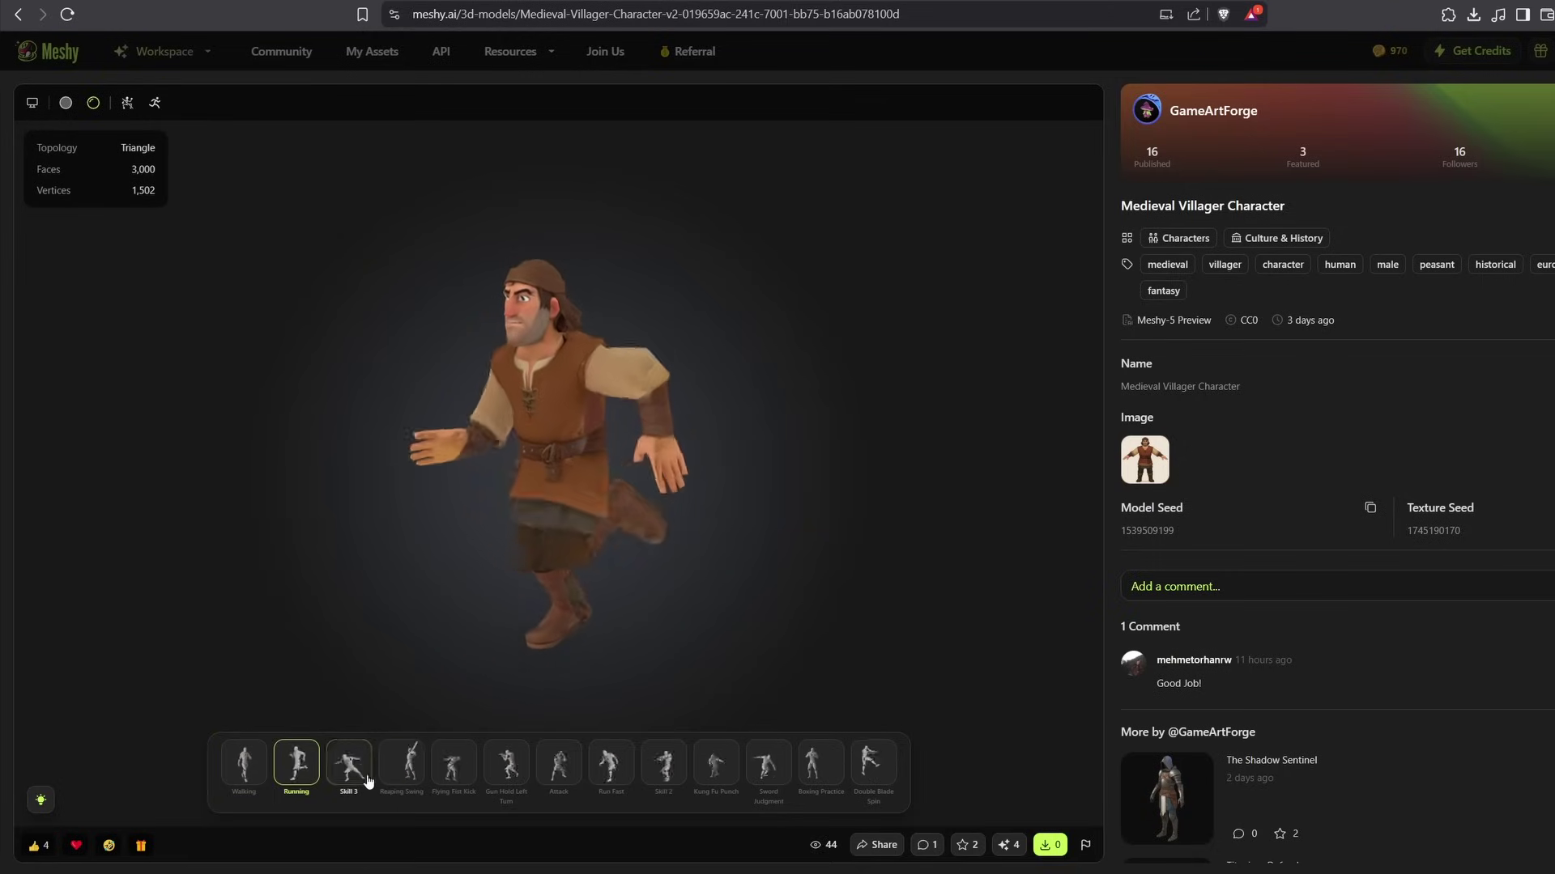
pyautogui.click(369, 773)
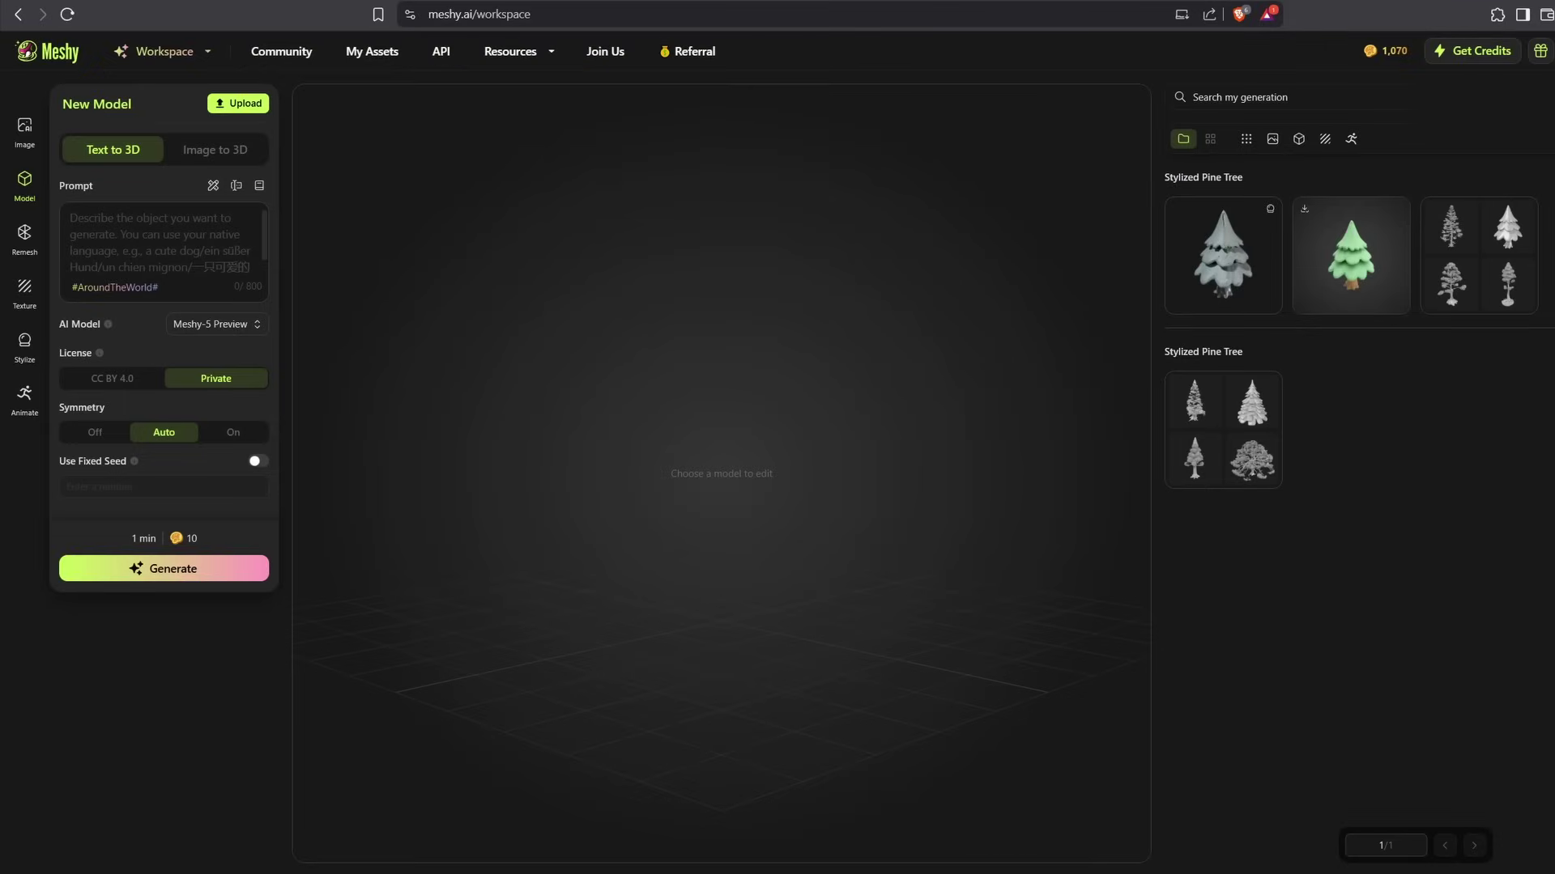
# Enter the Text to 3D prompt 'Pine tree, stylized, low poly'.
pyautogui.click(186, 253)
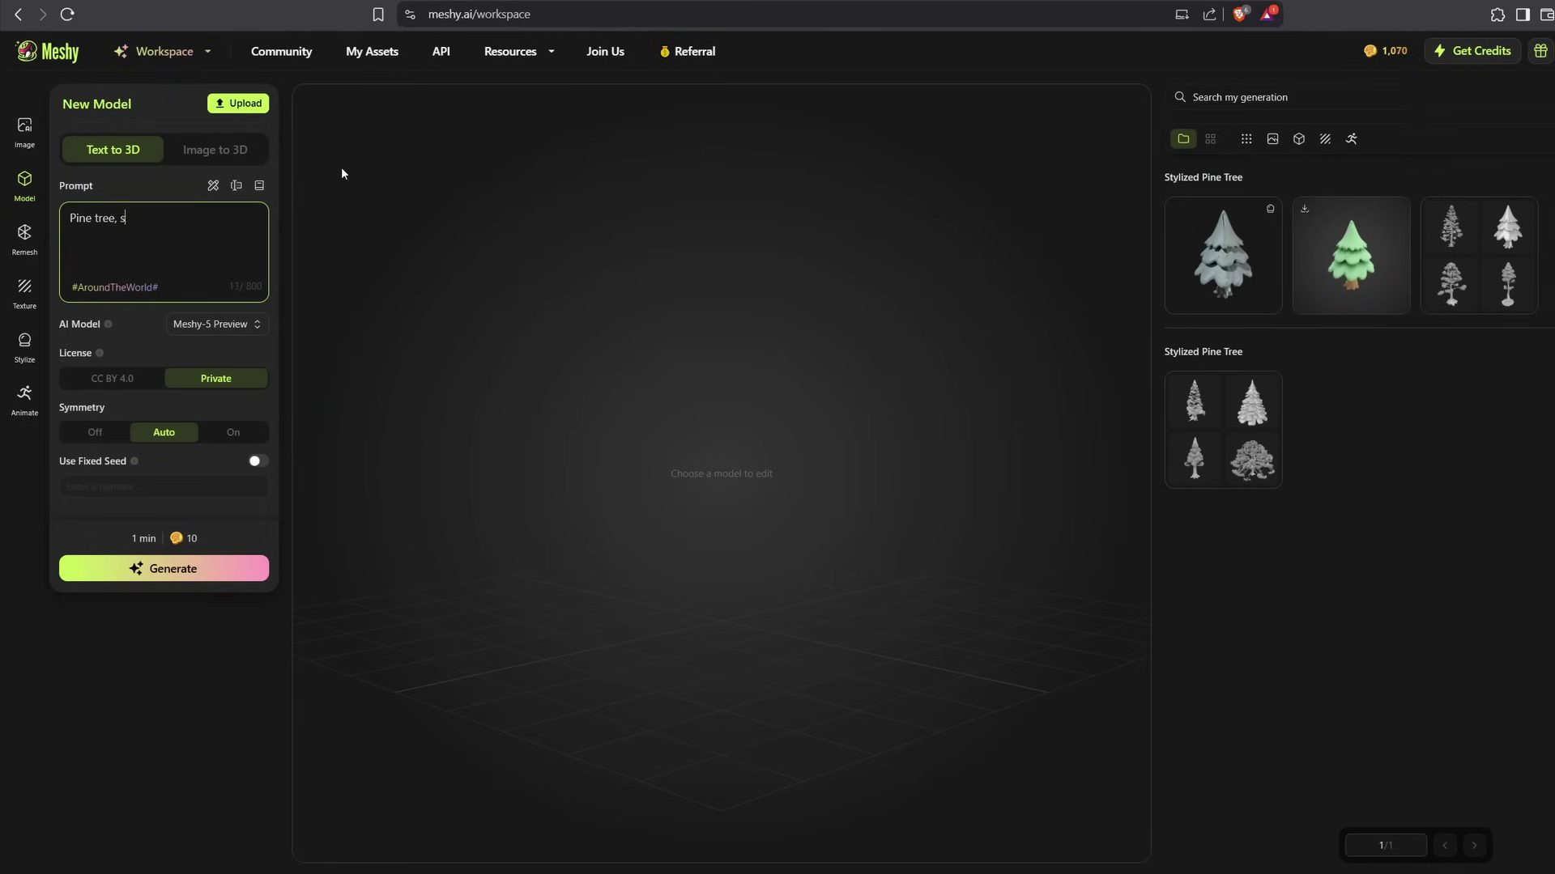
pyautogui.write('tylized, low poly, bright')
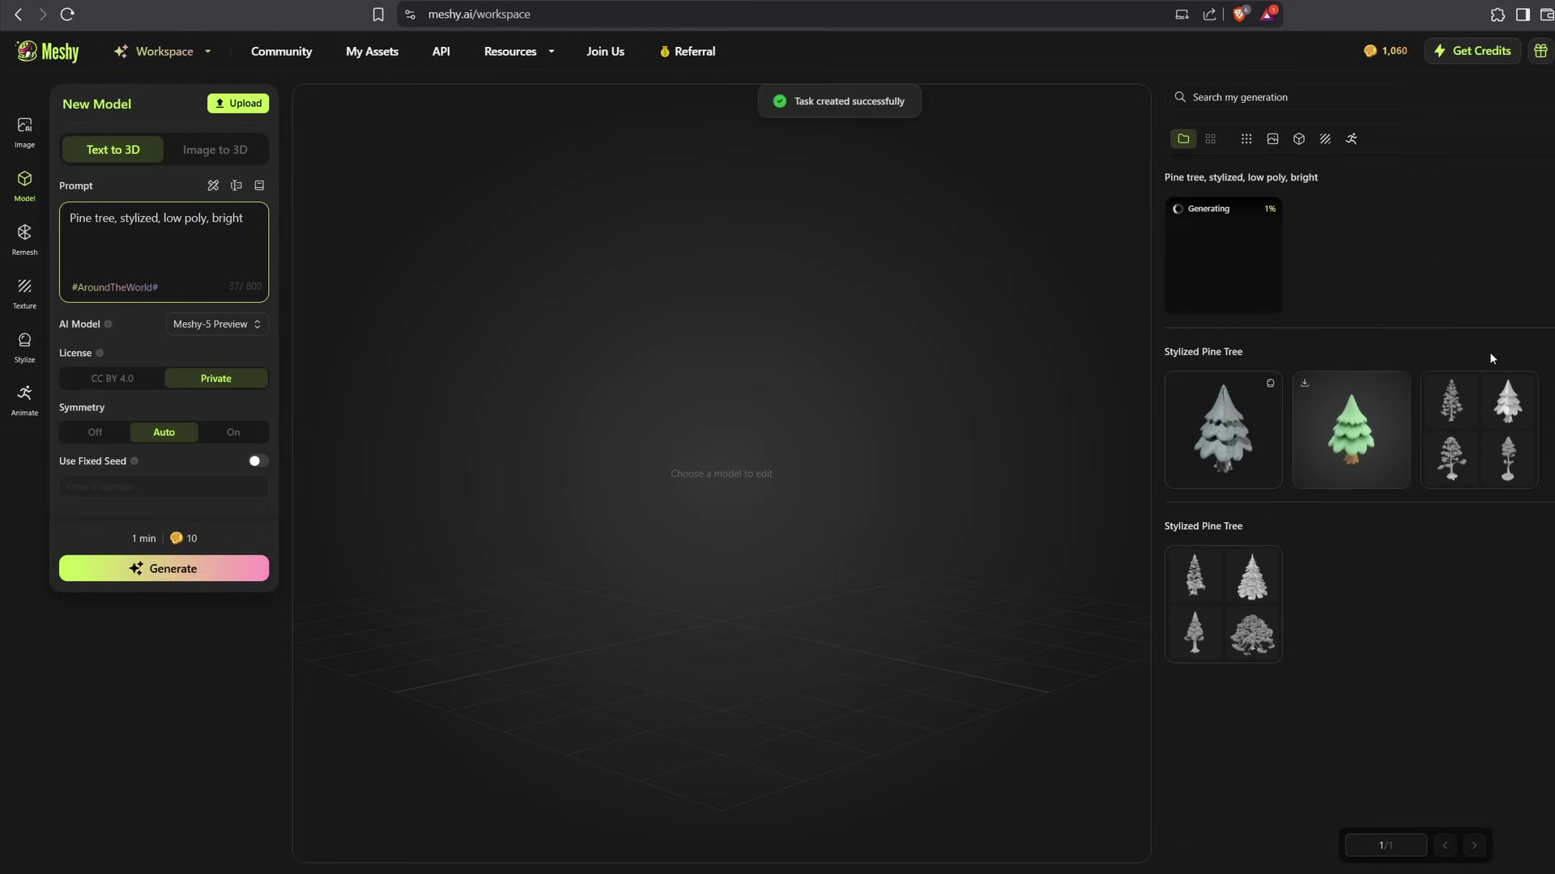
# Pick the top-left tiered low poly pine draft and confirm a textured quad model.
pyautogui.click(1213, 255)
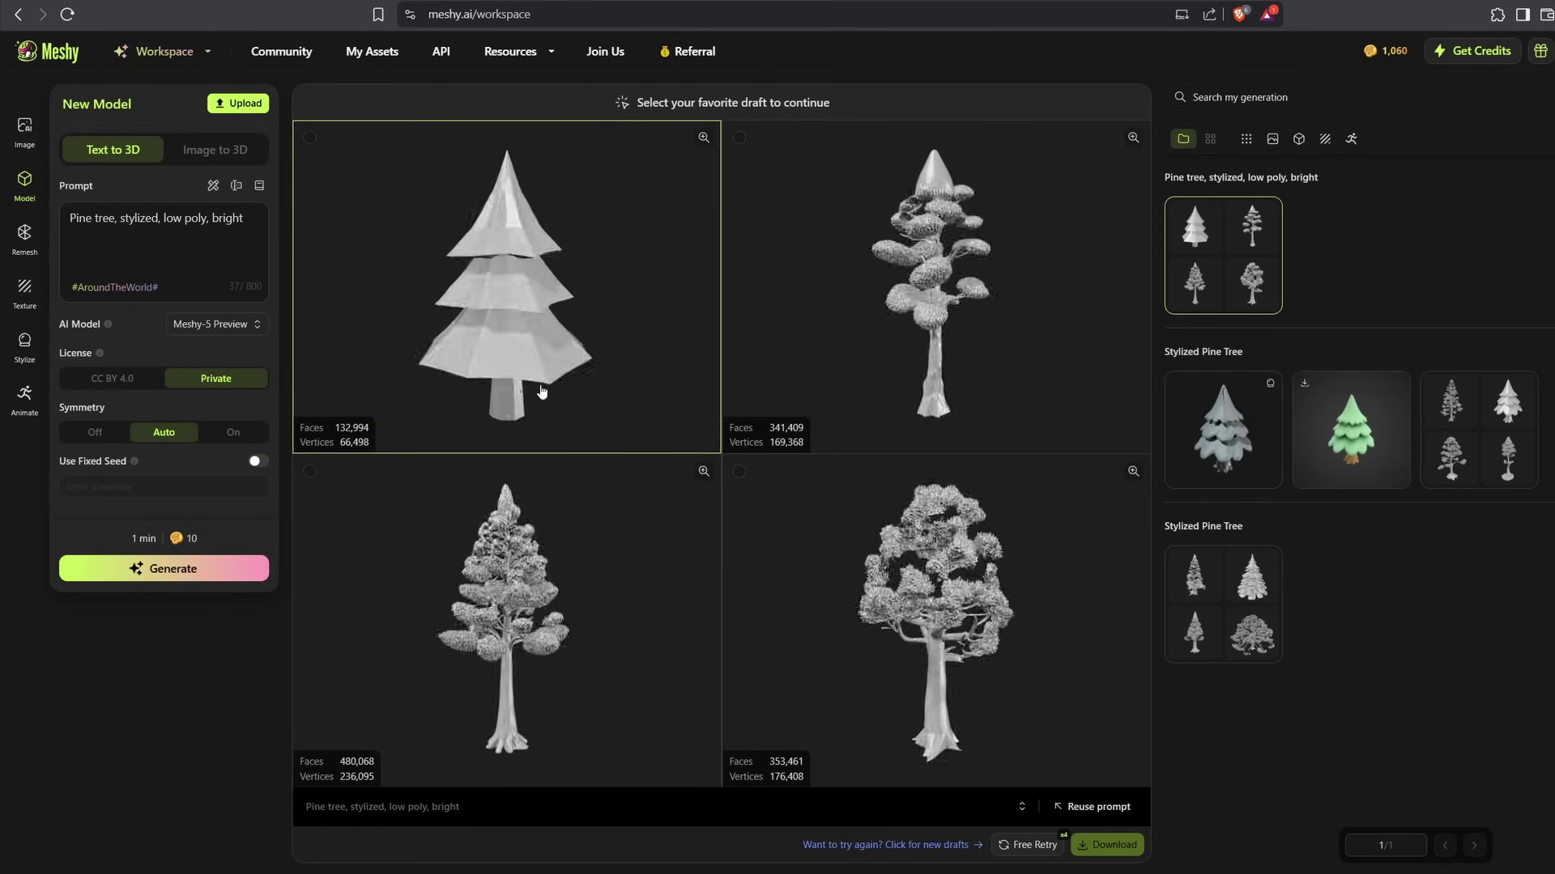
pyautogui.click(564, 344)
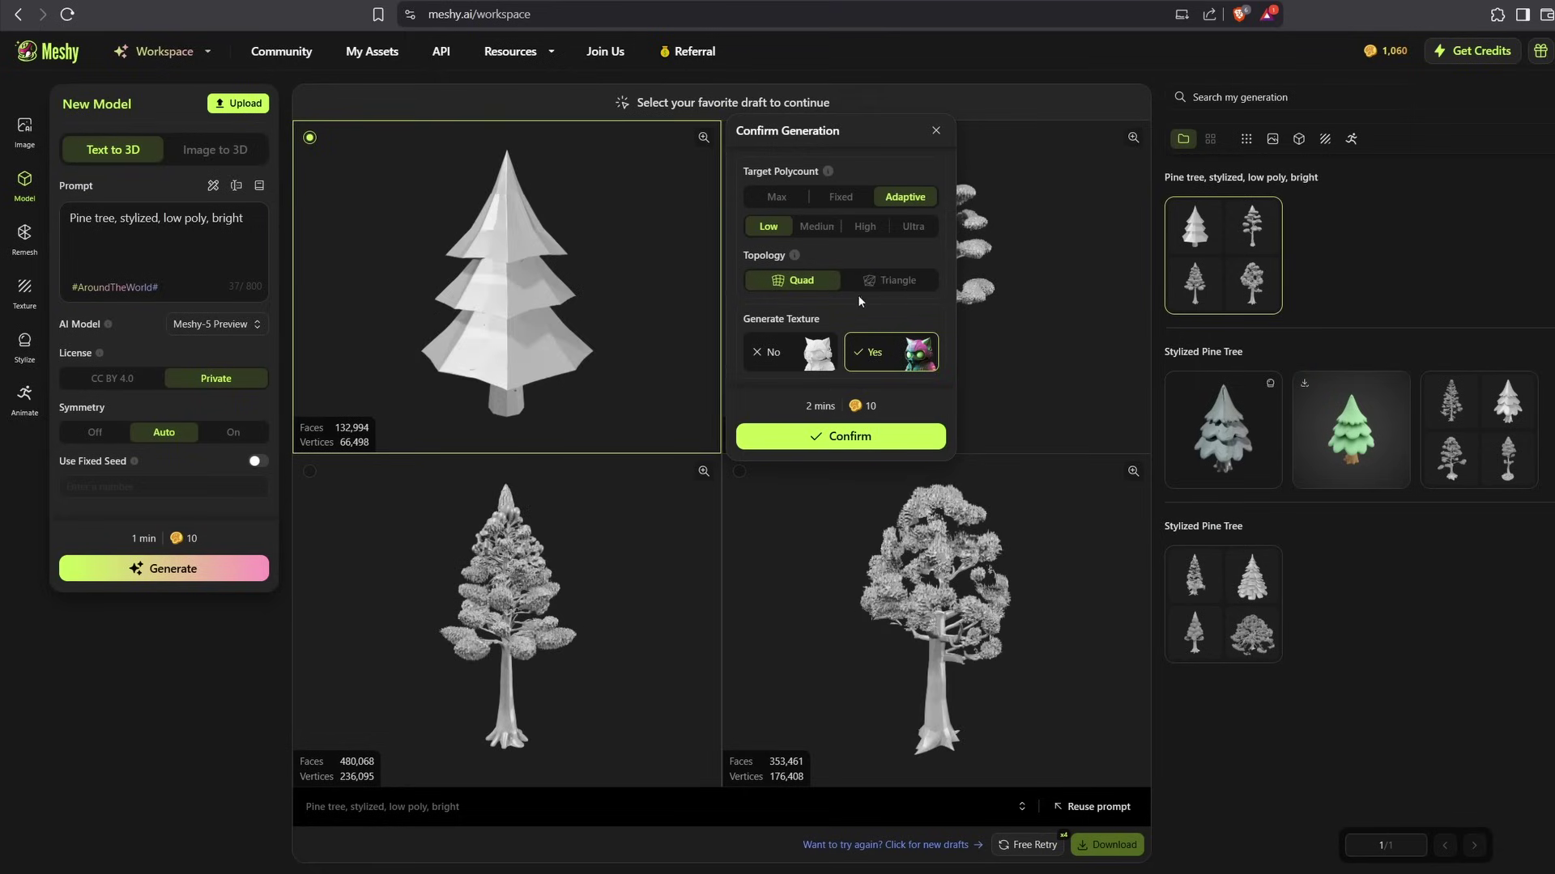
pyautogui.click(866, 435)
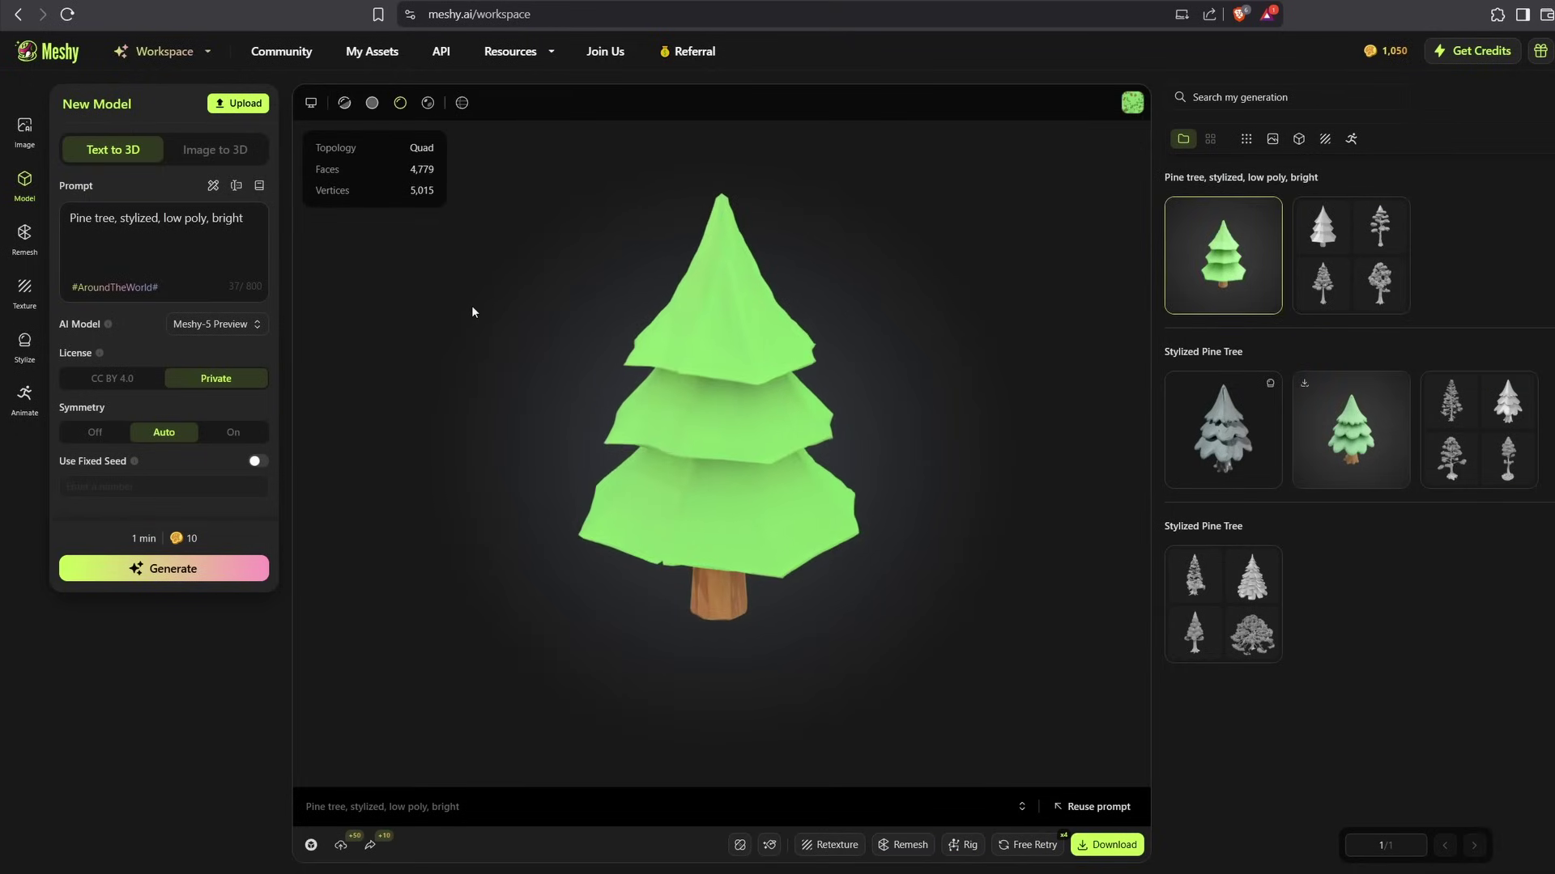
# View the pine tree in Solid, Base Color, Lighting and Wireframe modes, then hide the wireframe.
pyautogui.click(372, 103)
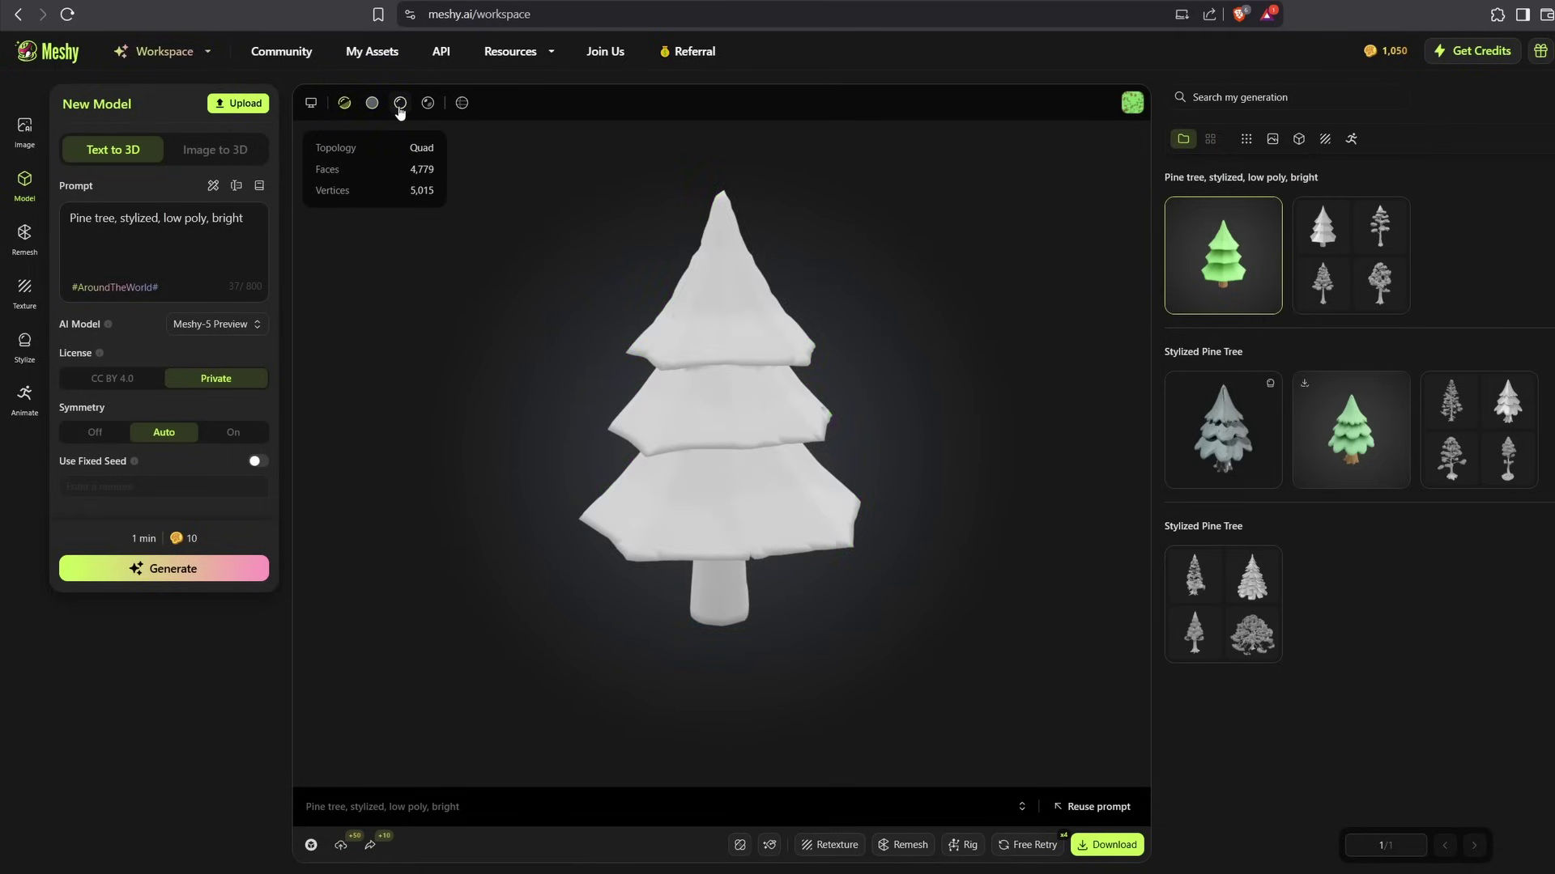
pyautogui.click(400, 103)
pyautogui.click(428, 104)
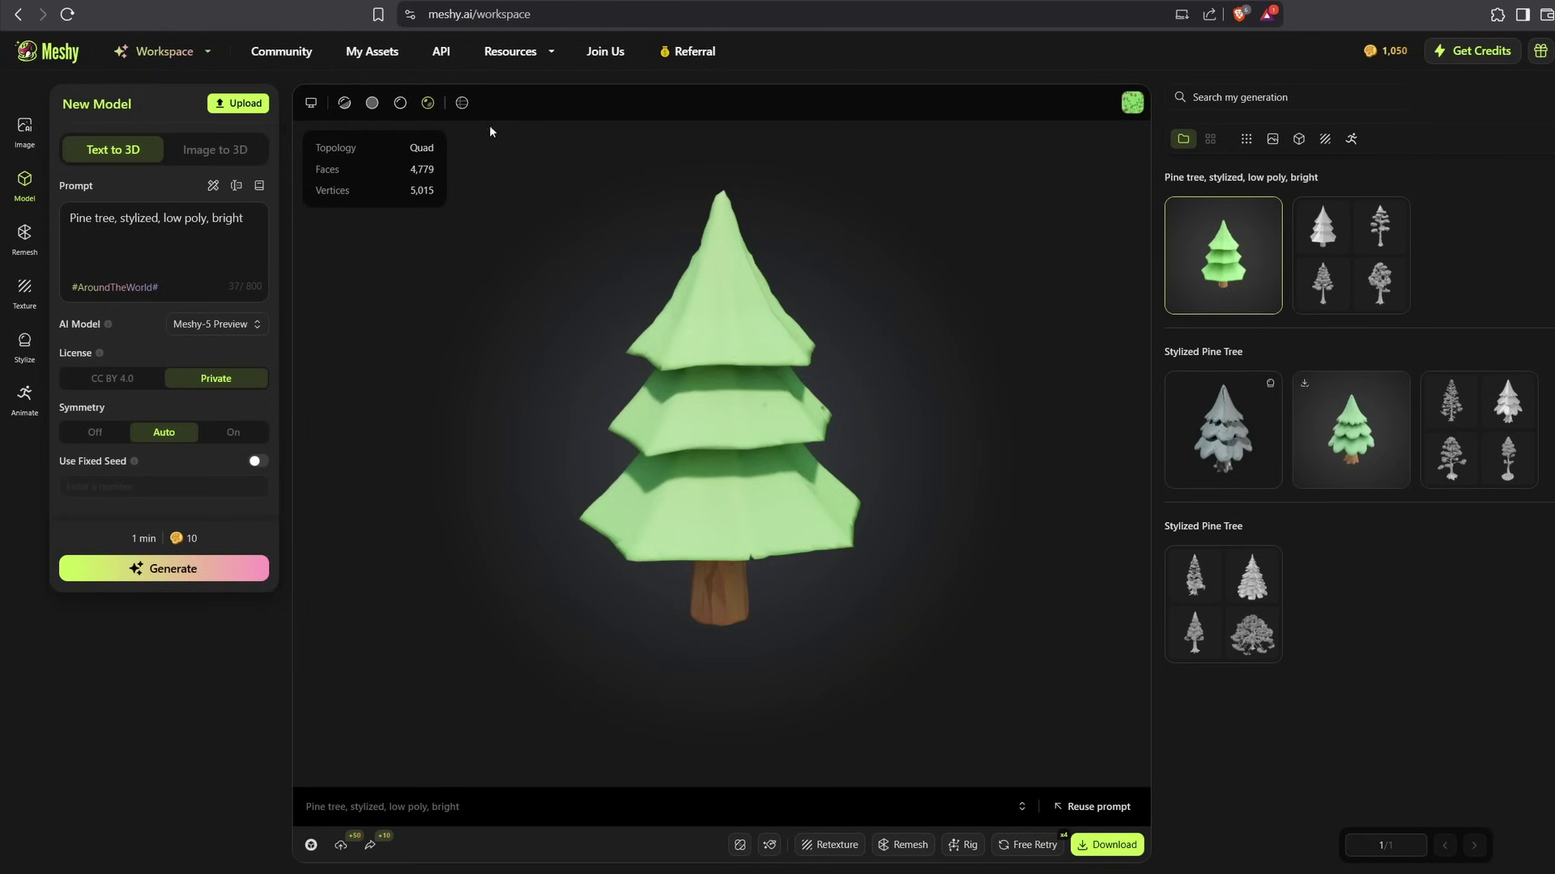
pyautogui.click(462, 104)
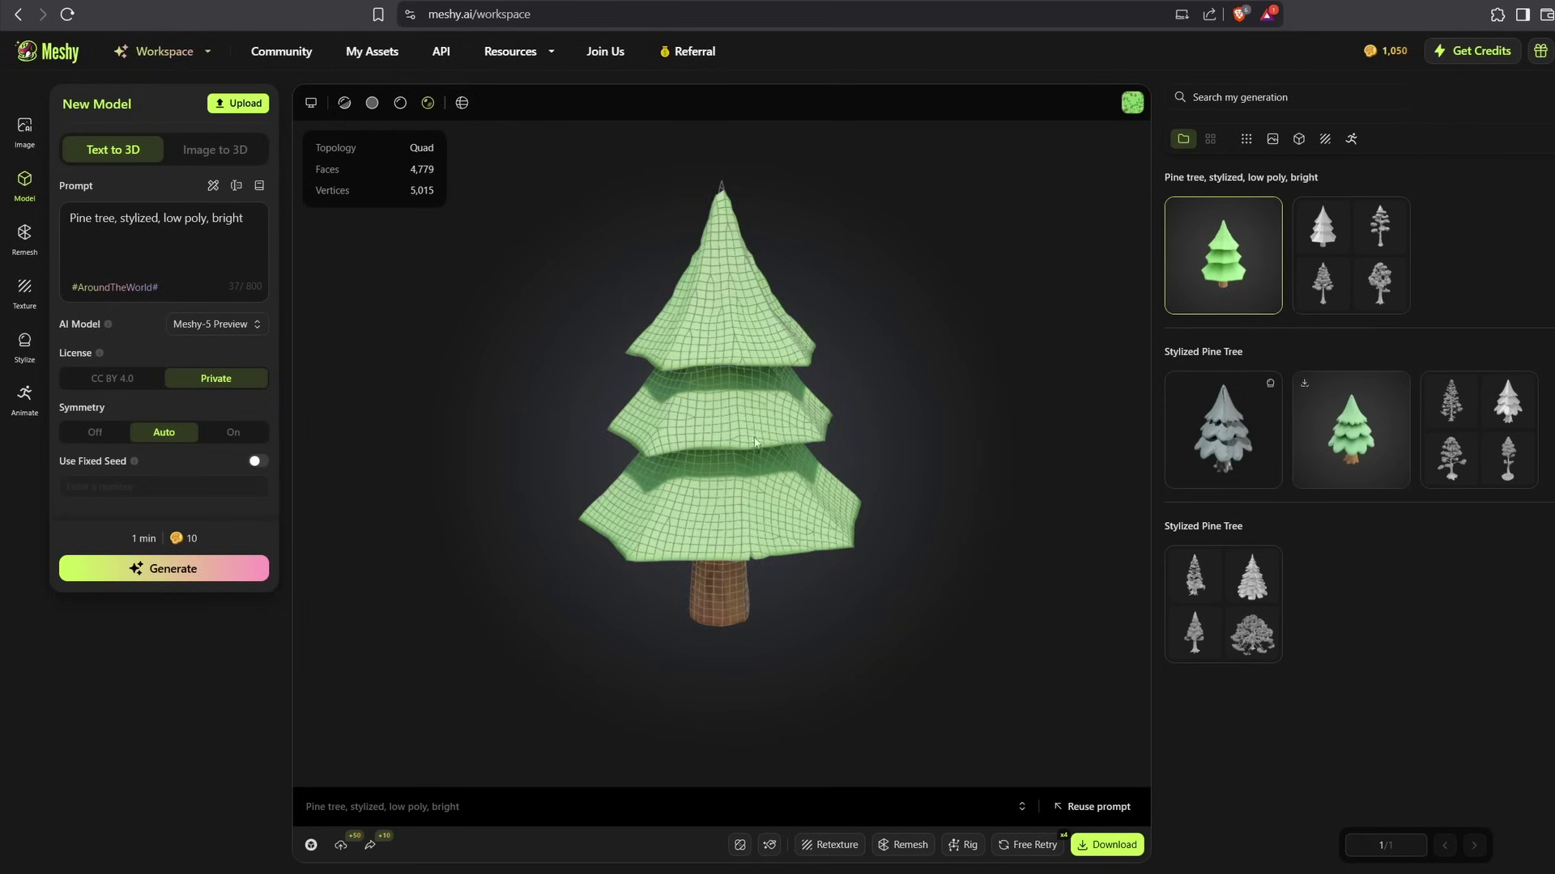
pyautogui.click(461, 104)
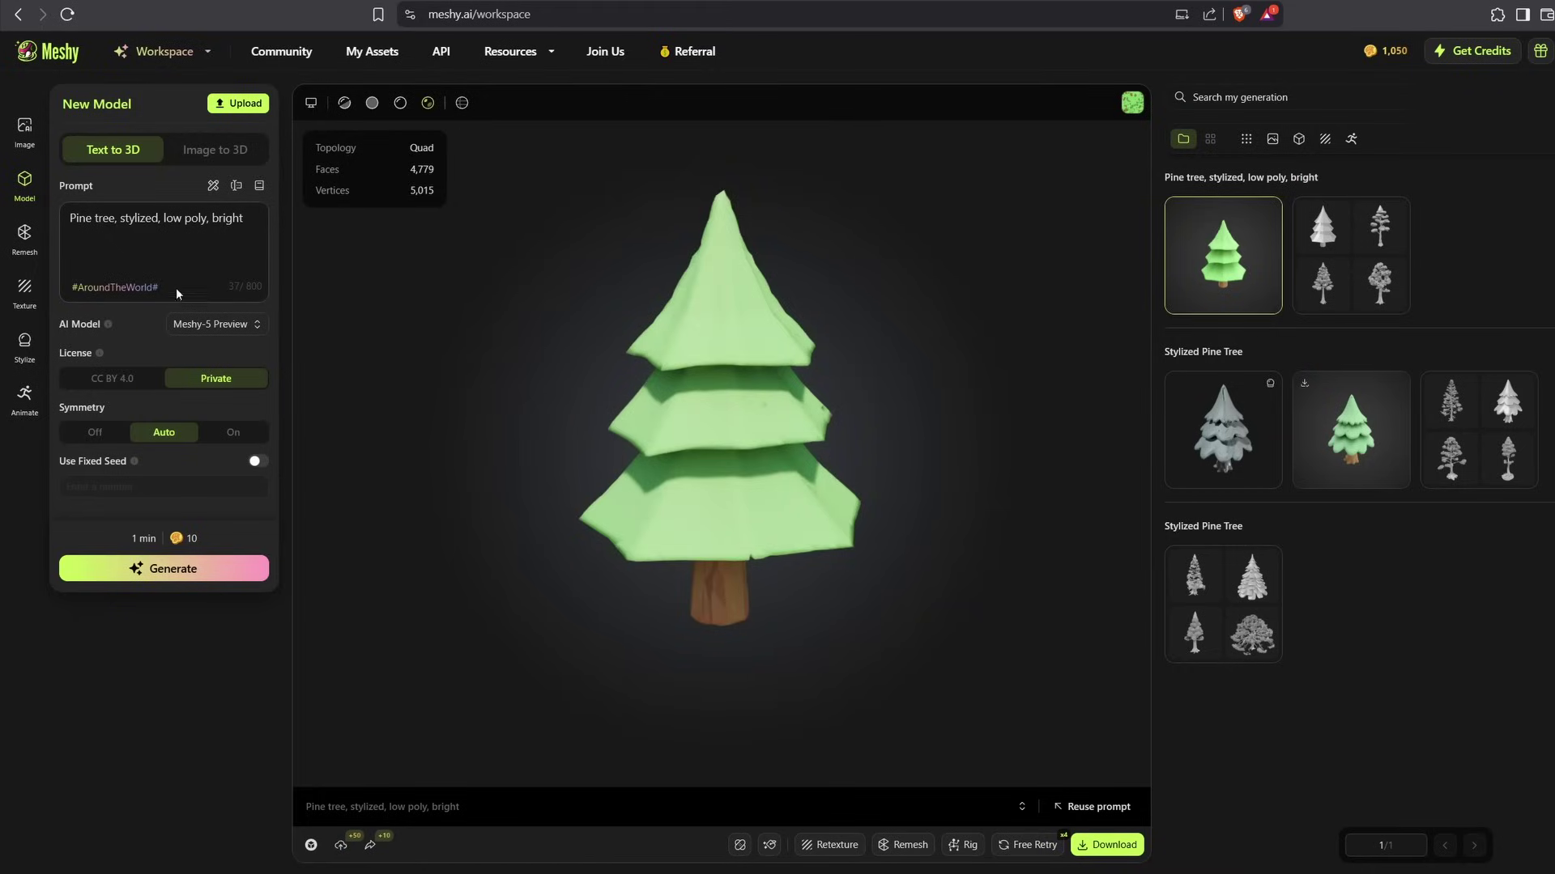
# Remesh the pine tree to Fixed 3K quad topology and inspect the 3,031-face result.
pyautogui.click(30, 246)
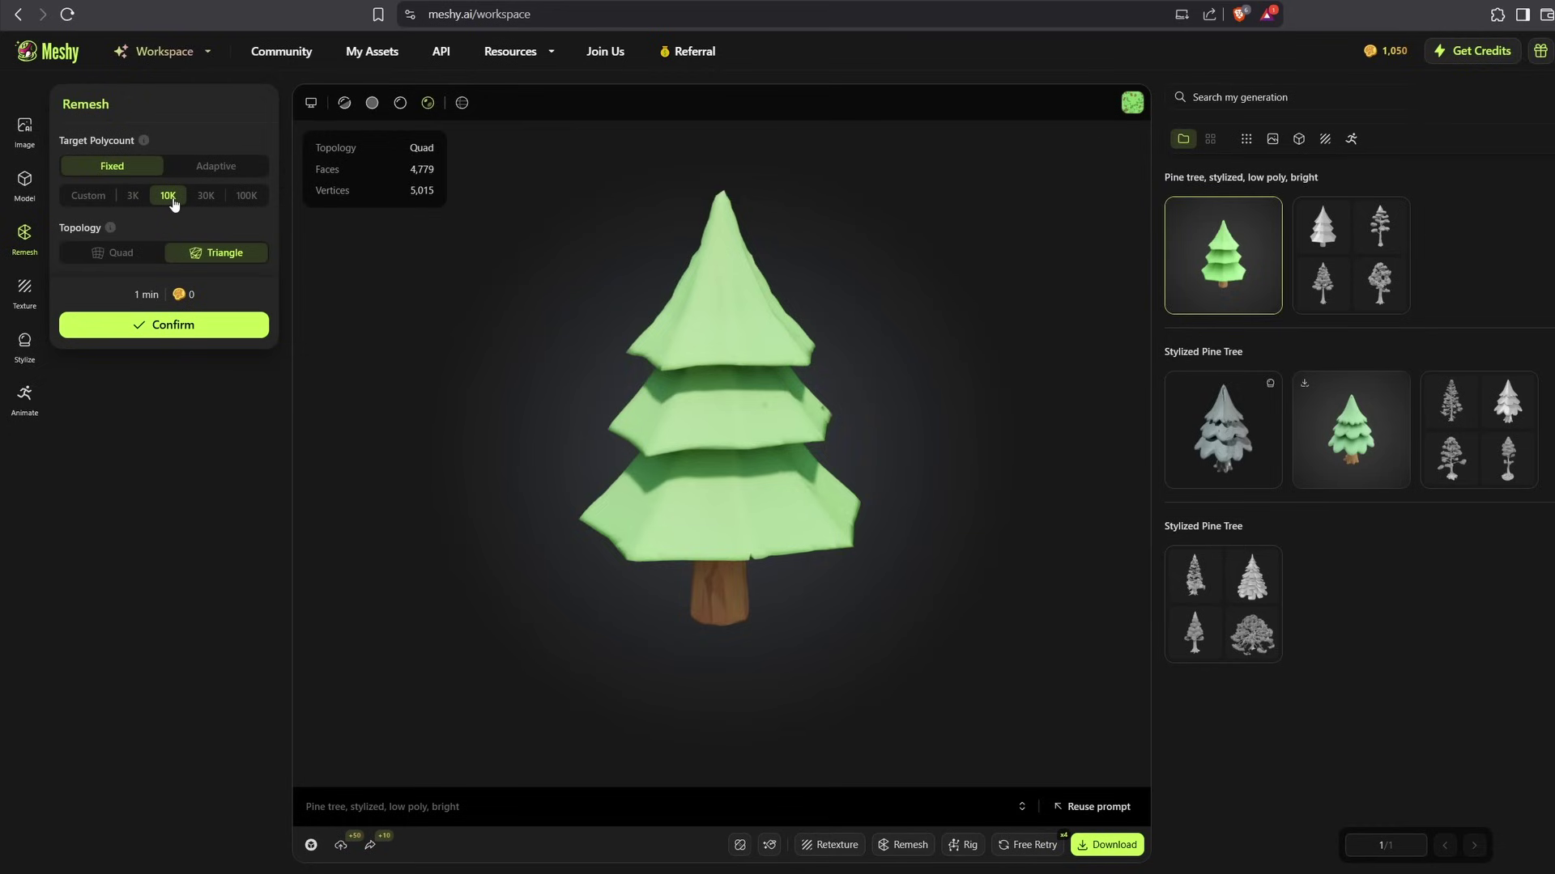
pyautogui.click(141, 201)
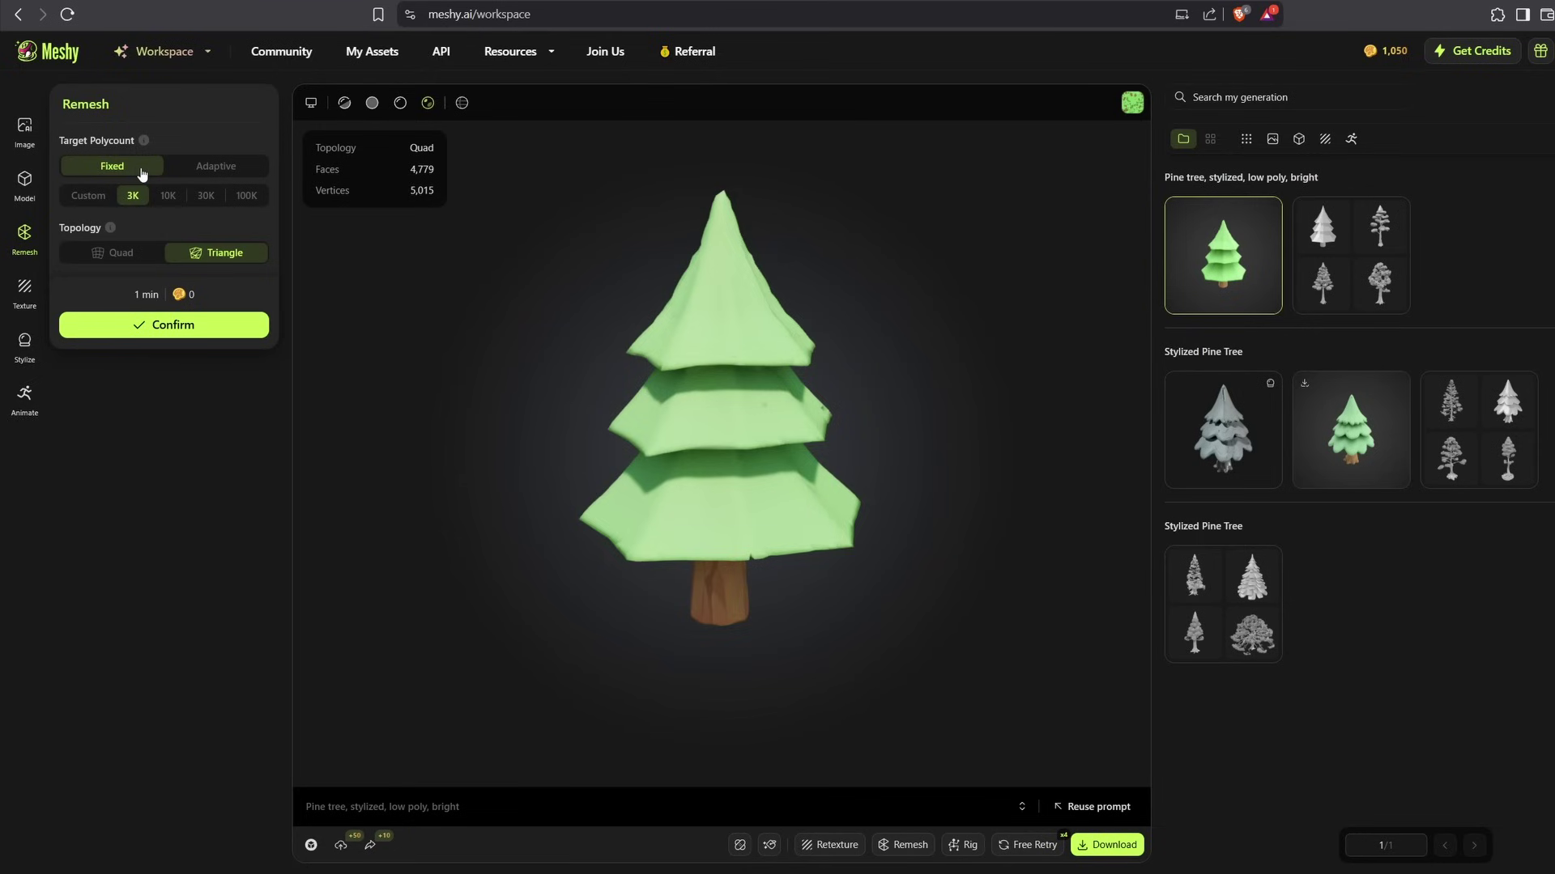
pyautogui.click(122, 253)
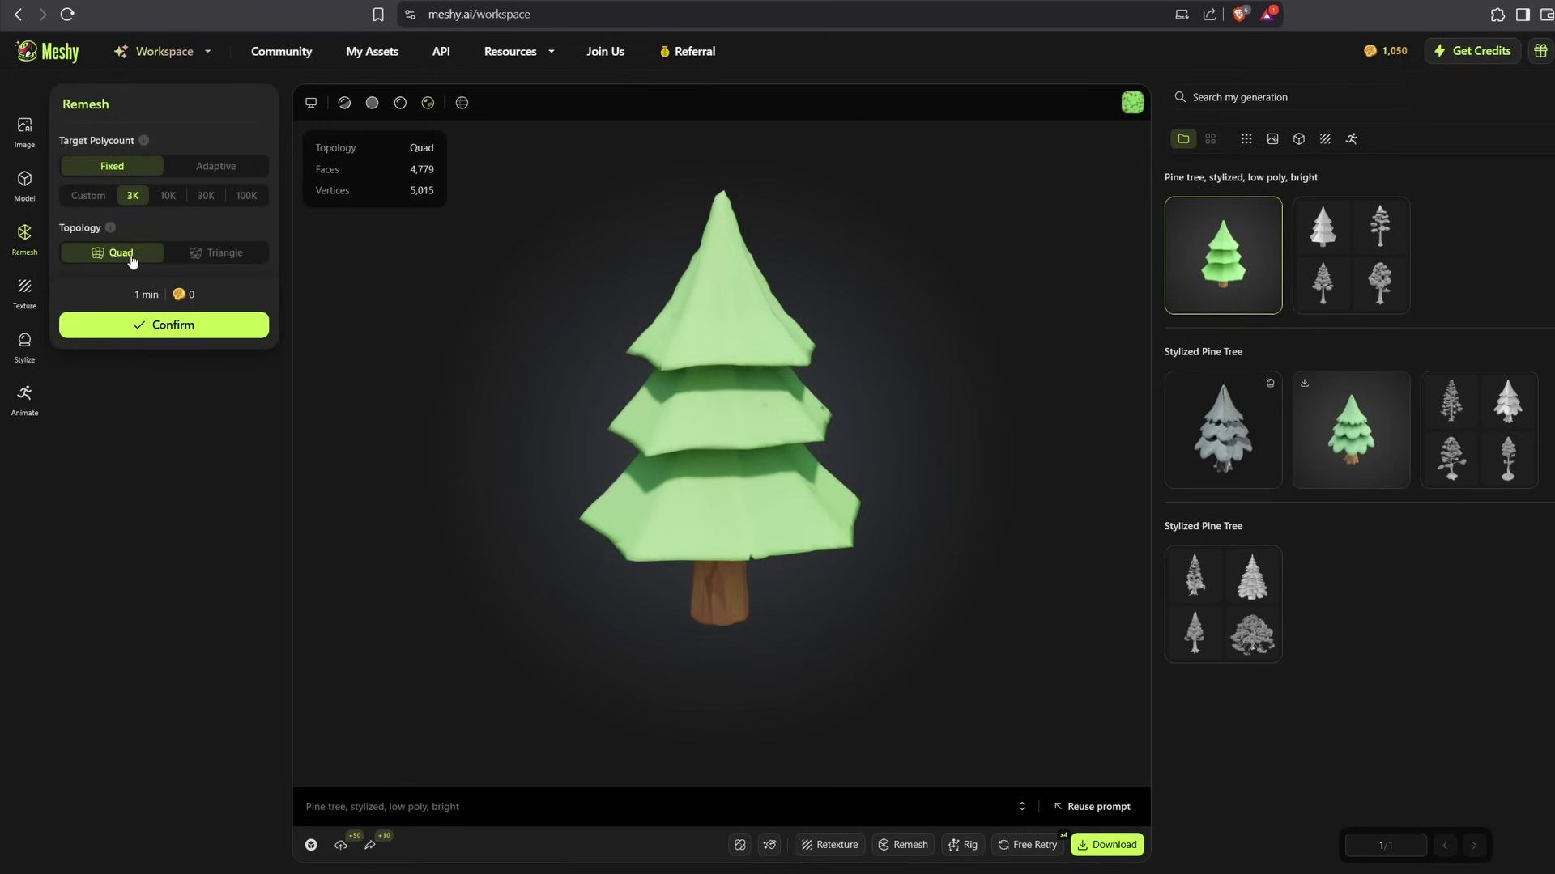
pyautogui.click(180, 326)
pyautogui.moveTo(703, 324); pyautogui.dragTo(637, 306)
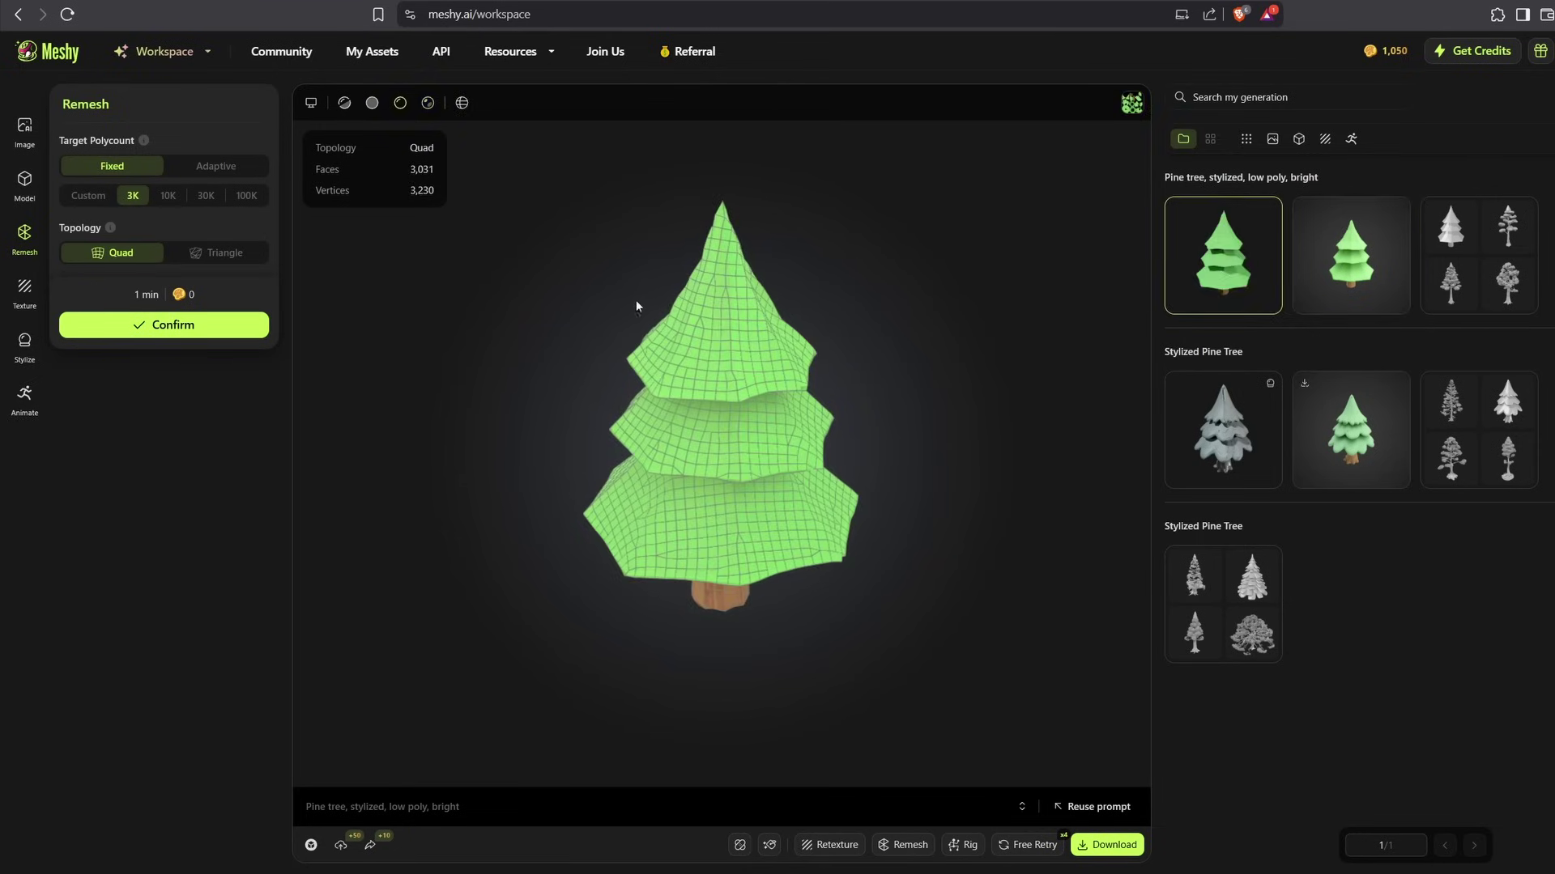
pyautogui.click(1310, 248)
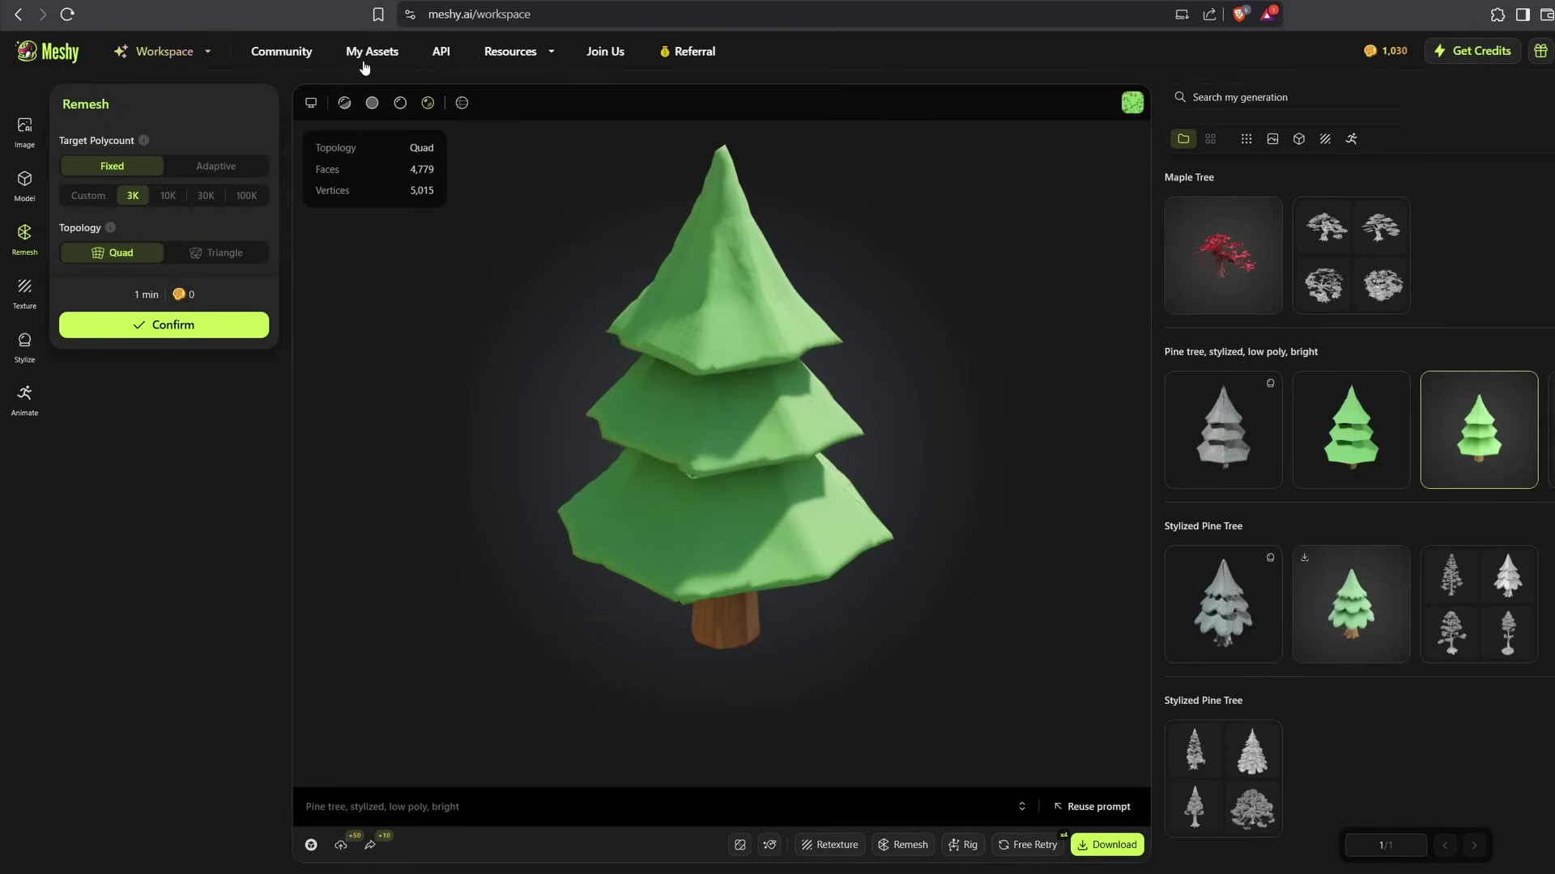
# Find the wishing well in Meshy's Community gallery and download it as FBX.
pyautogui.click(381, 58)
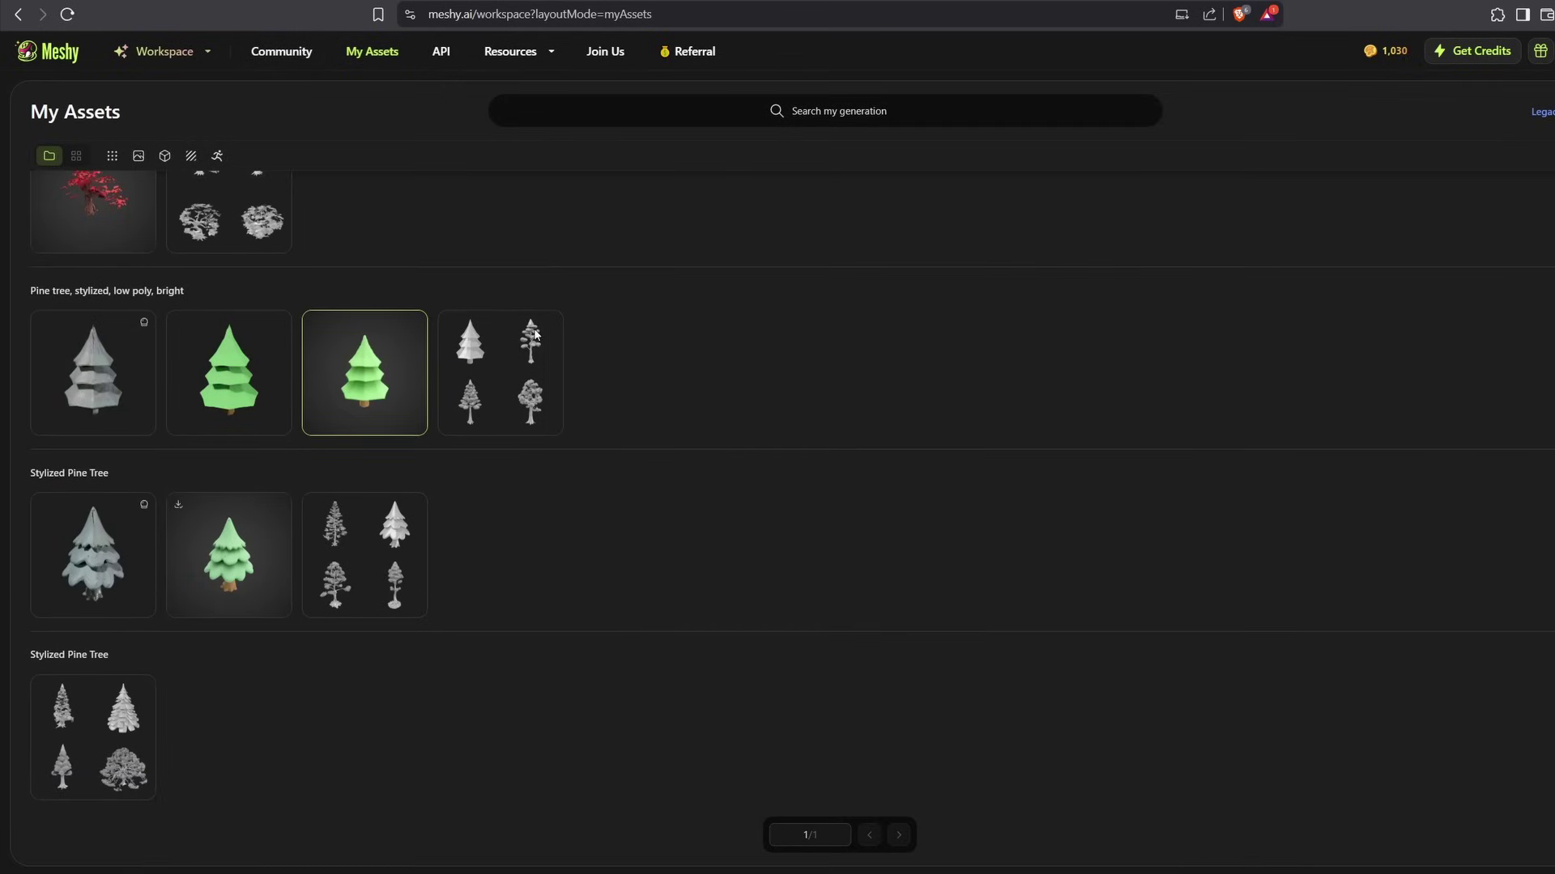
pyautogui.click(304, 52)
pyautogui.scroll(-5, 817, 421)
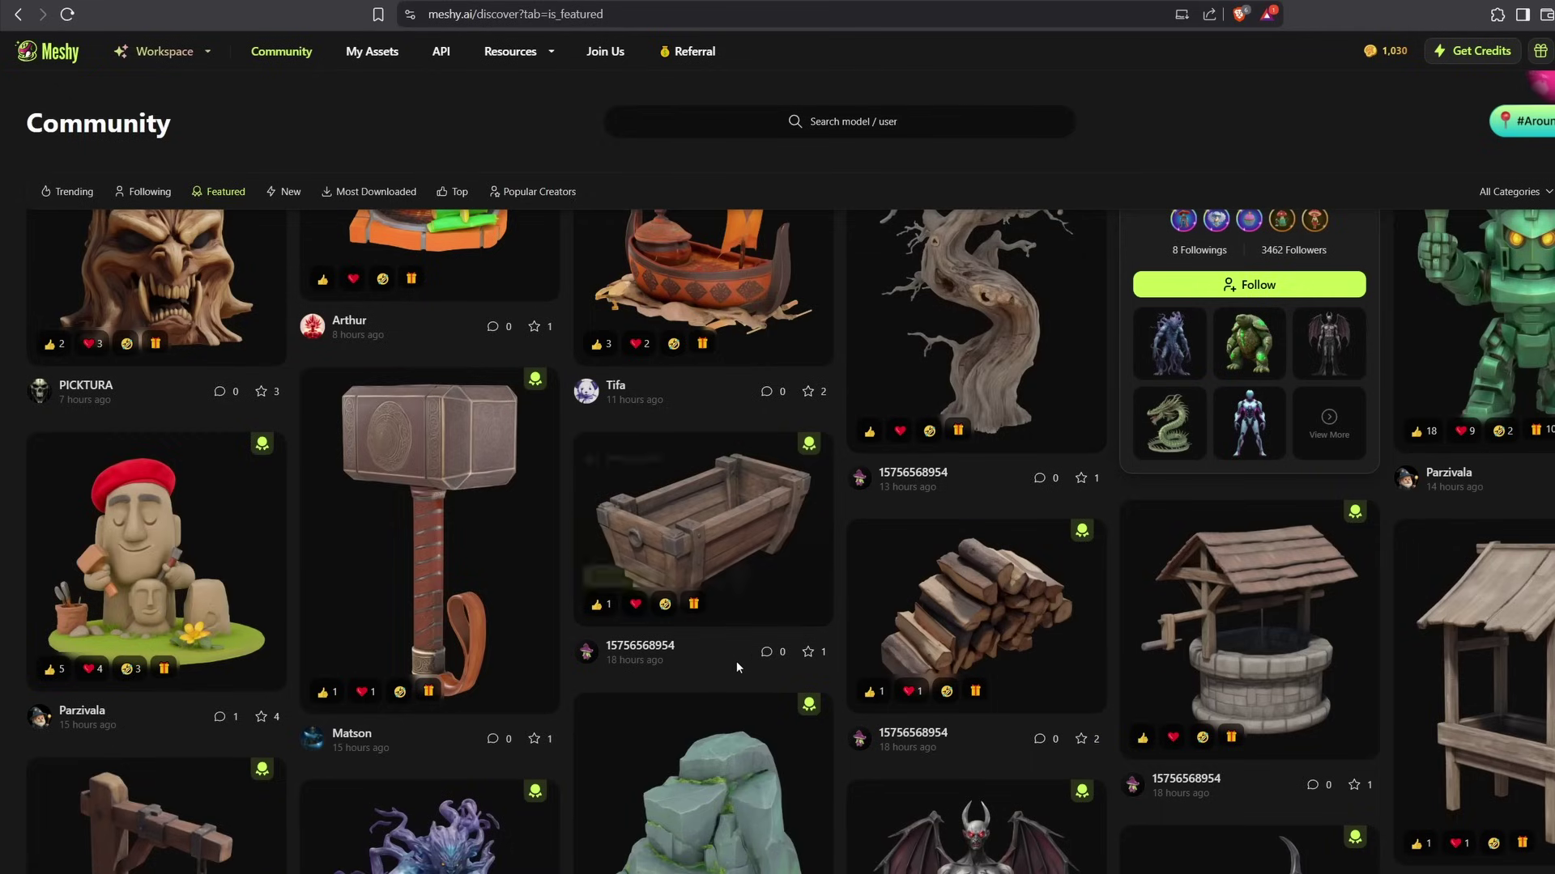
pyautogui.scroll(-1, 797, 648)
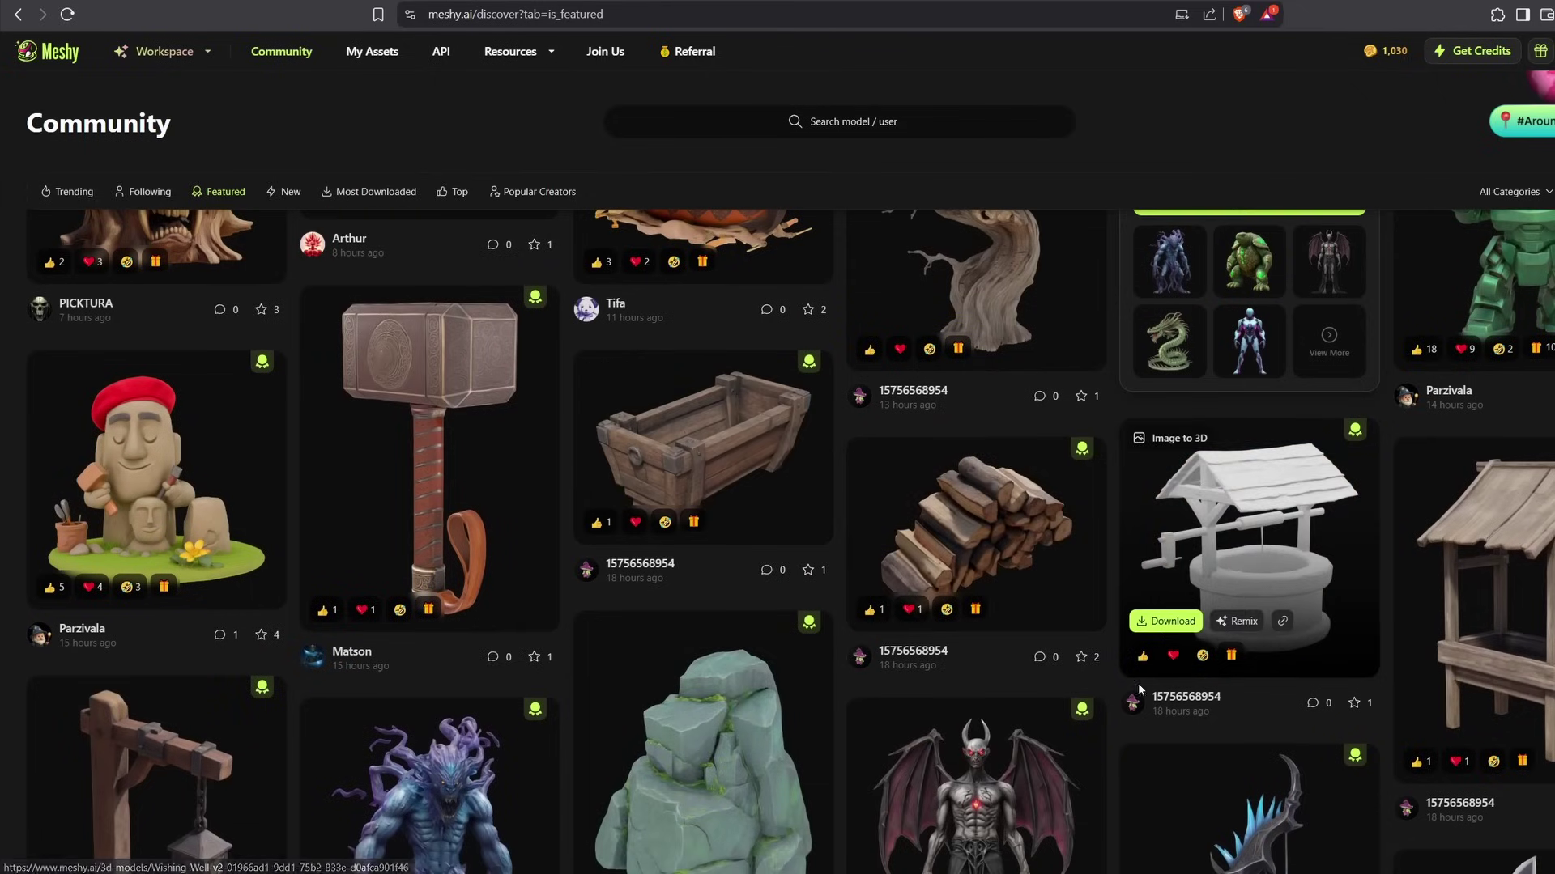
pyautogui.scroll(1, 1287, 609)
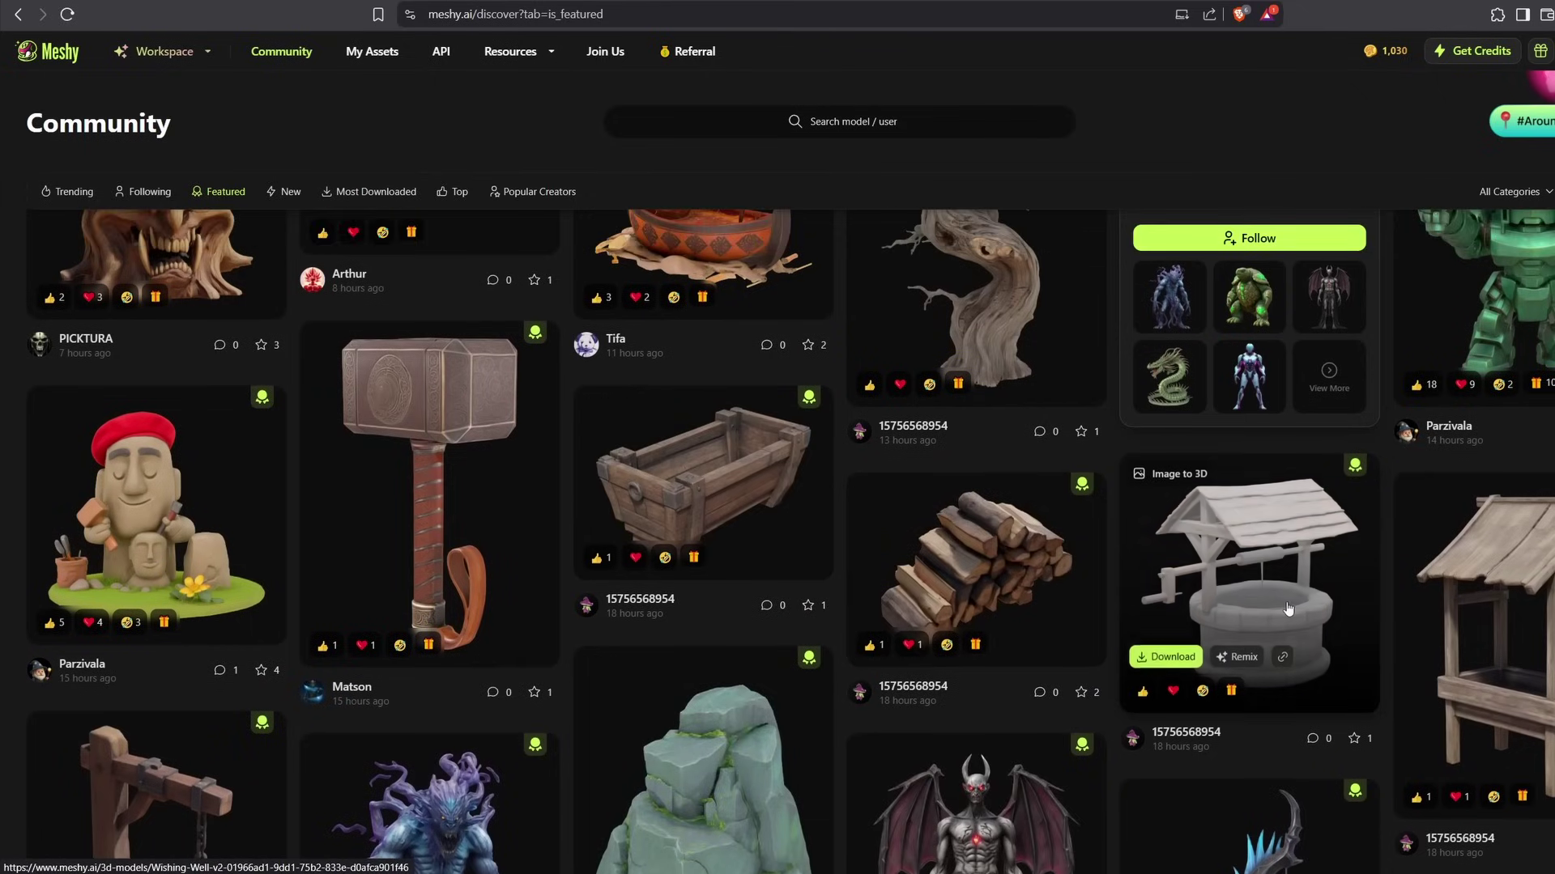
pyautogui.click(1172, 659)
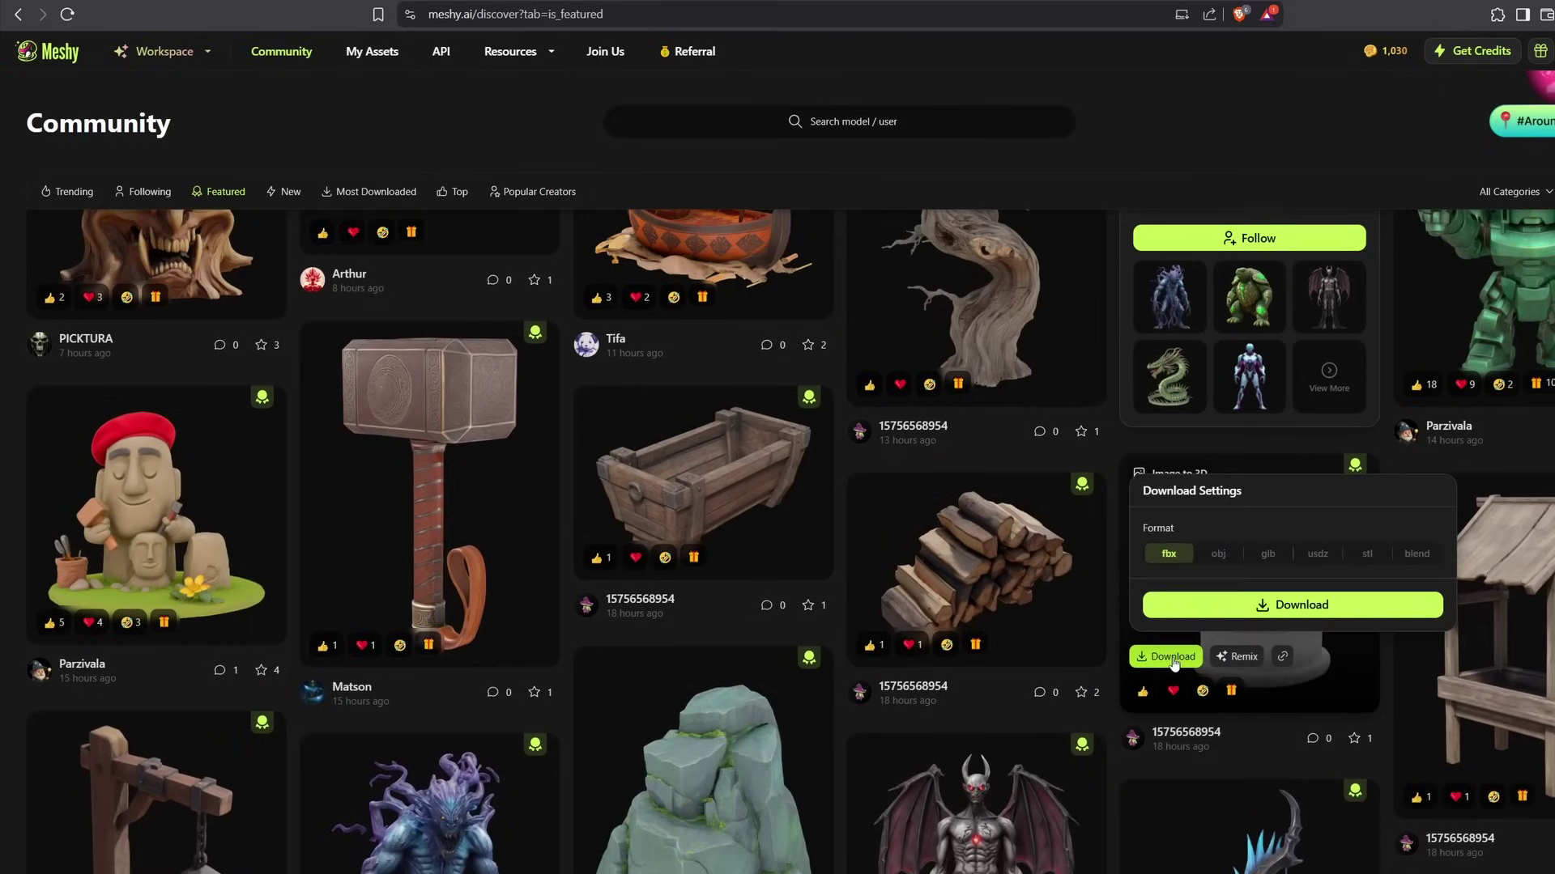
pyautogui.click(1287, 613)
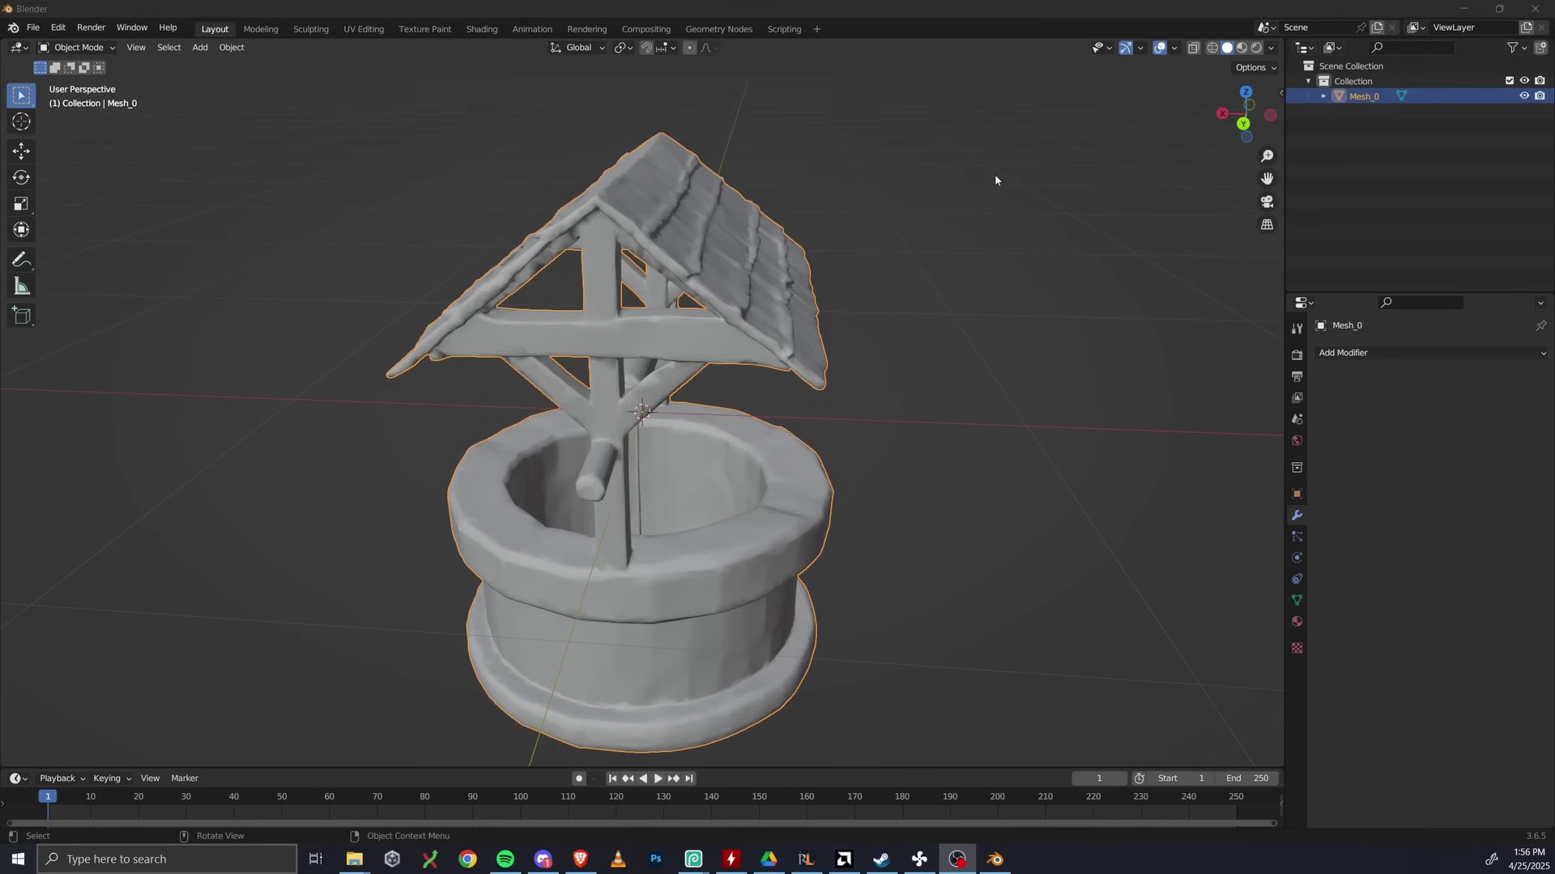
# Select the whole well mesh in Edit Mode and add a Decimate modifier.
pyautogui.moveTo(995, 178); pyautogui.dragTo(888, 163, button='middle')
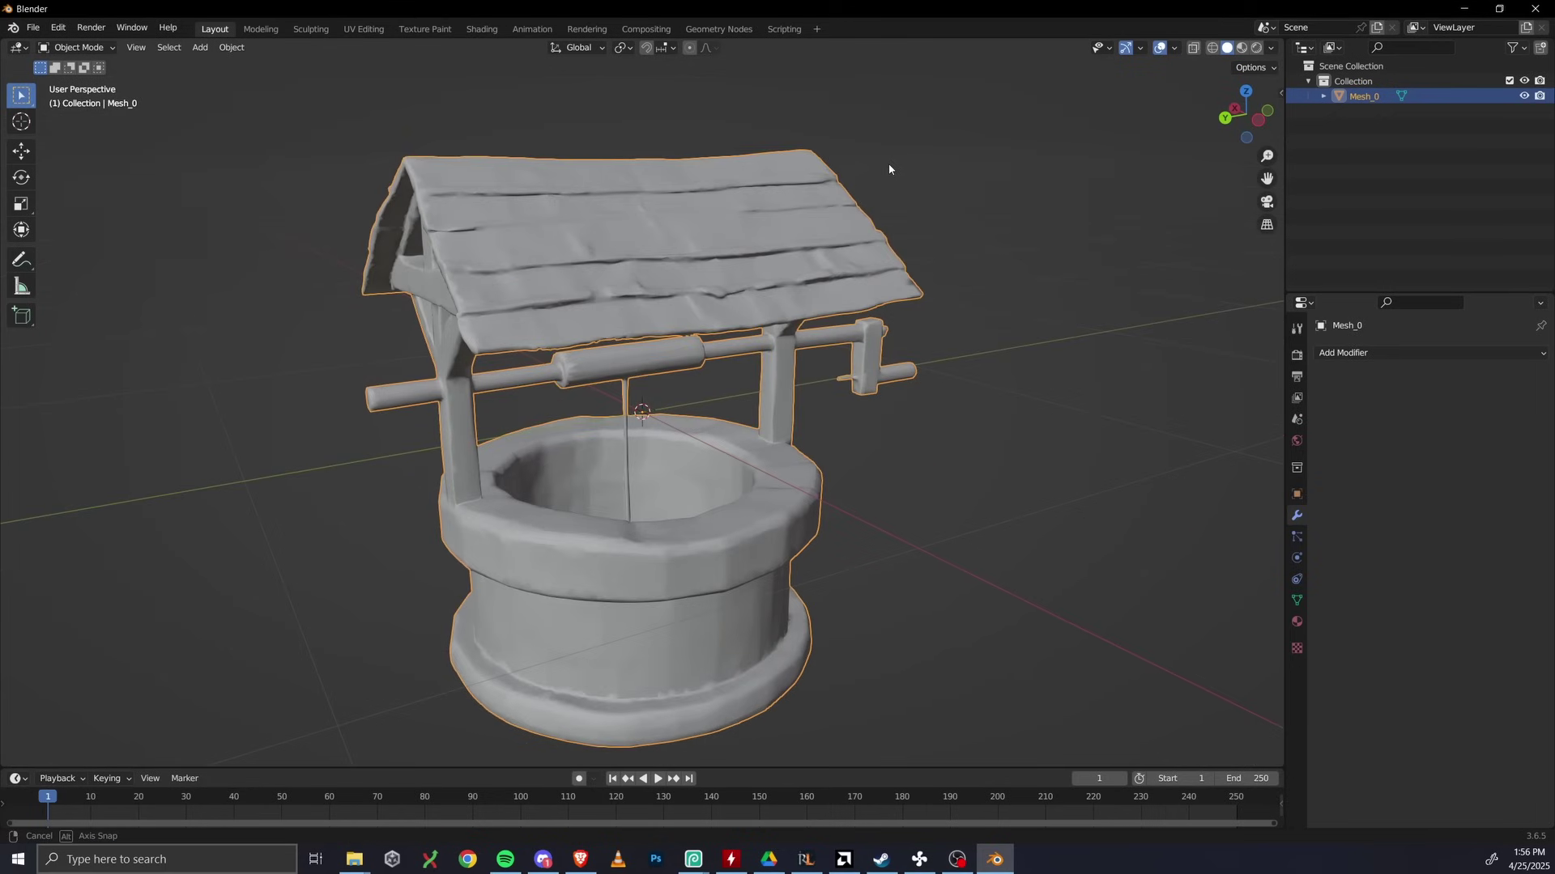
pyautogui.click(104, 48)
pyautogui.click(90, 76)
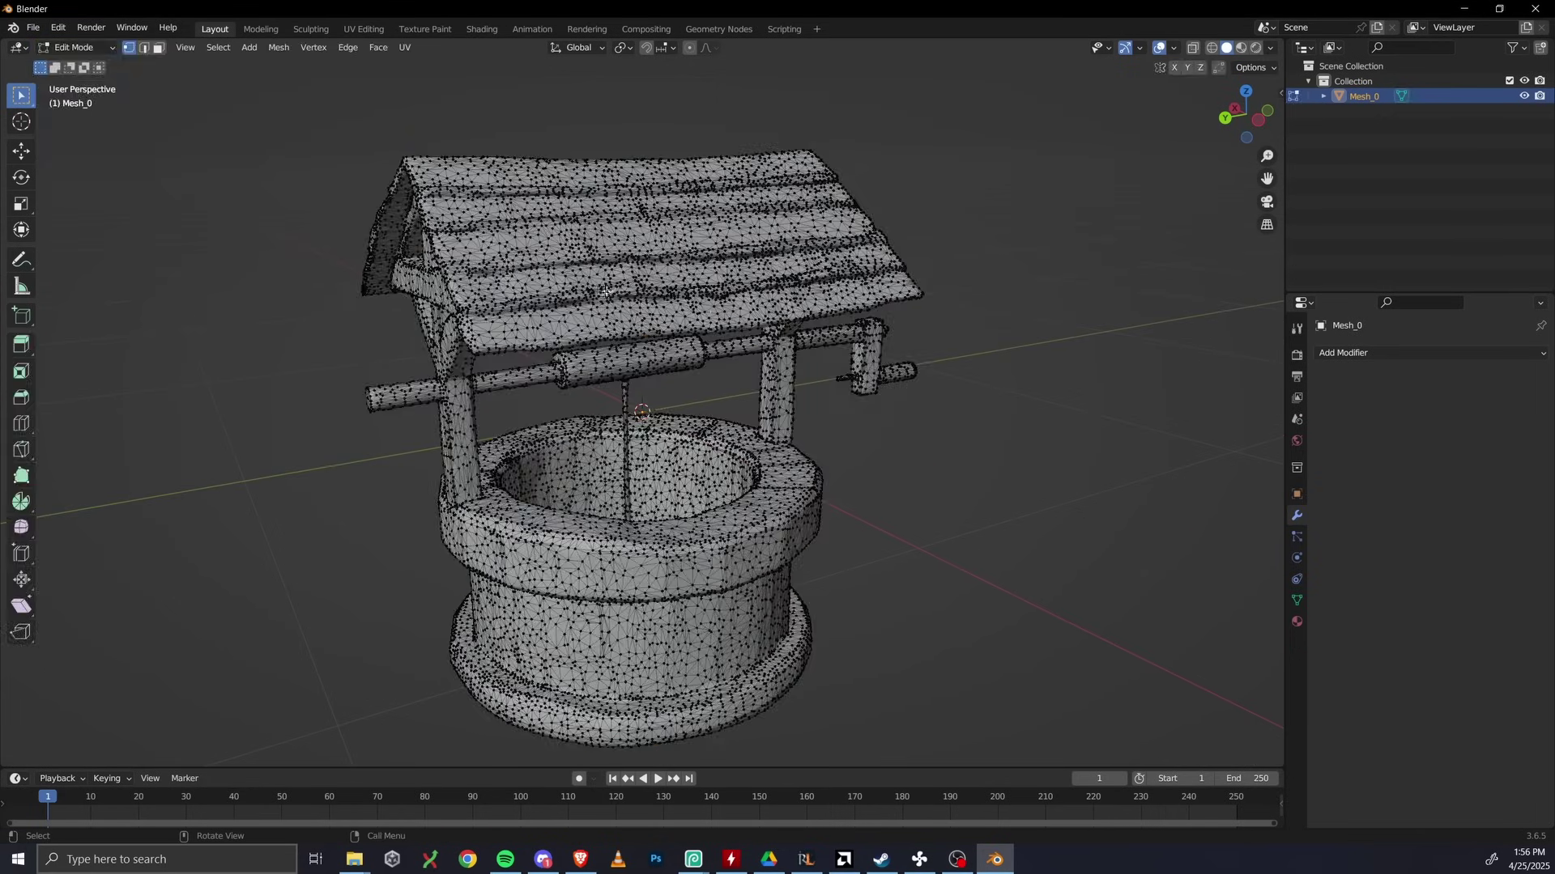
pyautogui.press('a')
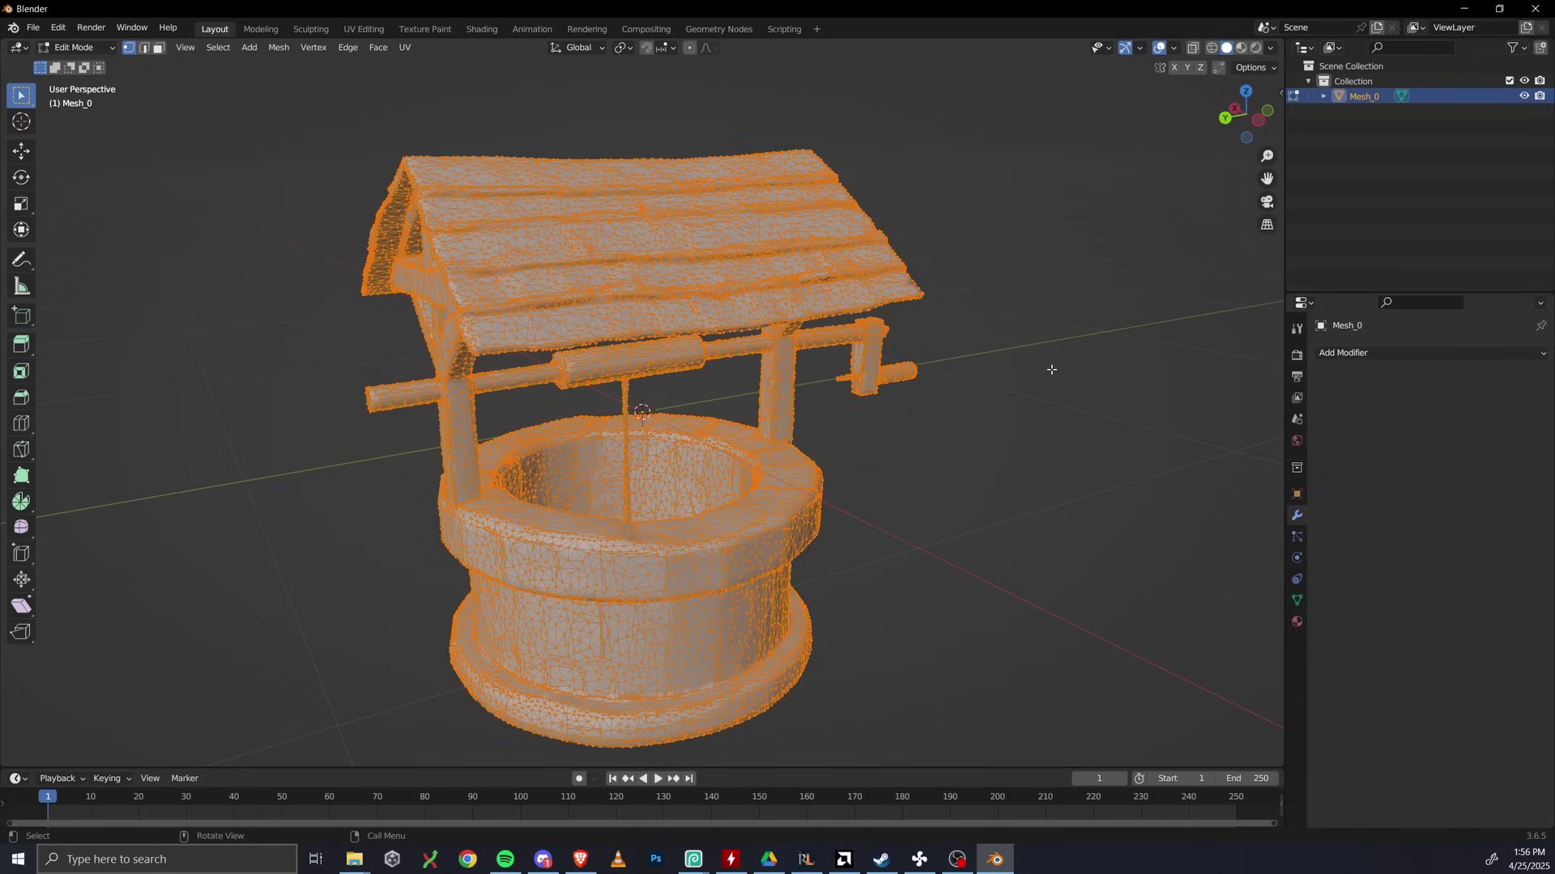
pyautogui.click(1386, 354)
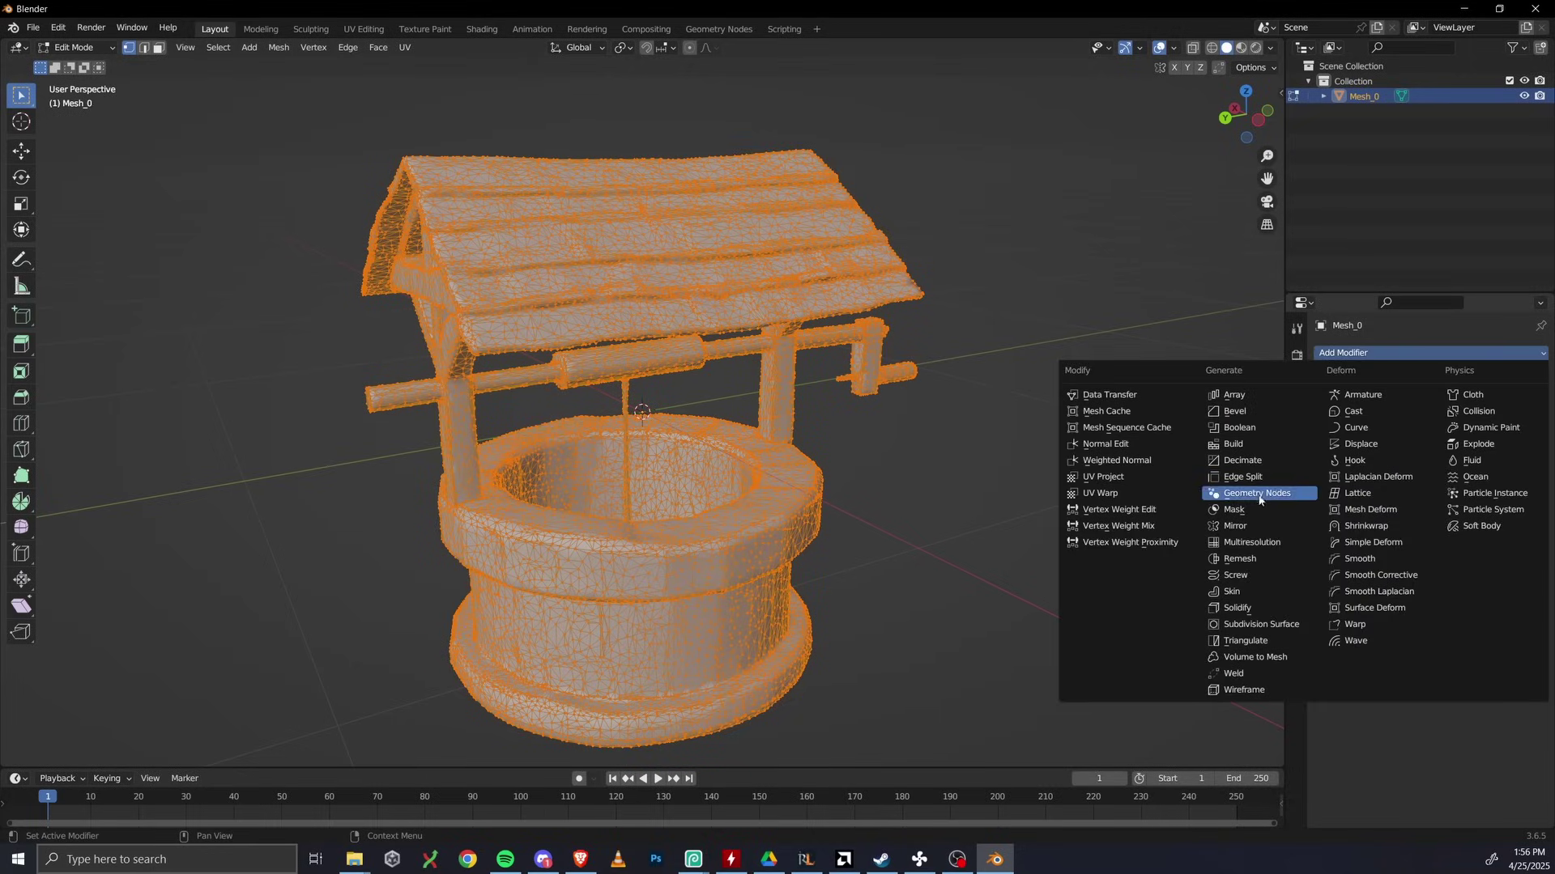
pyautogui.click(1251, 460)
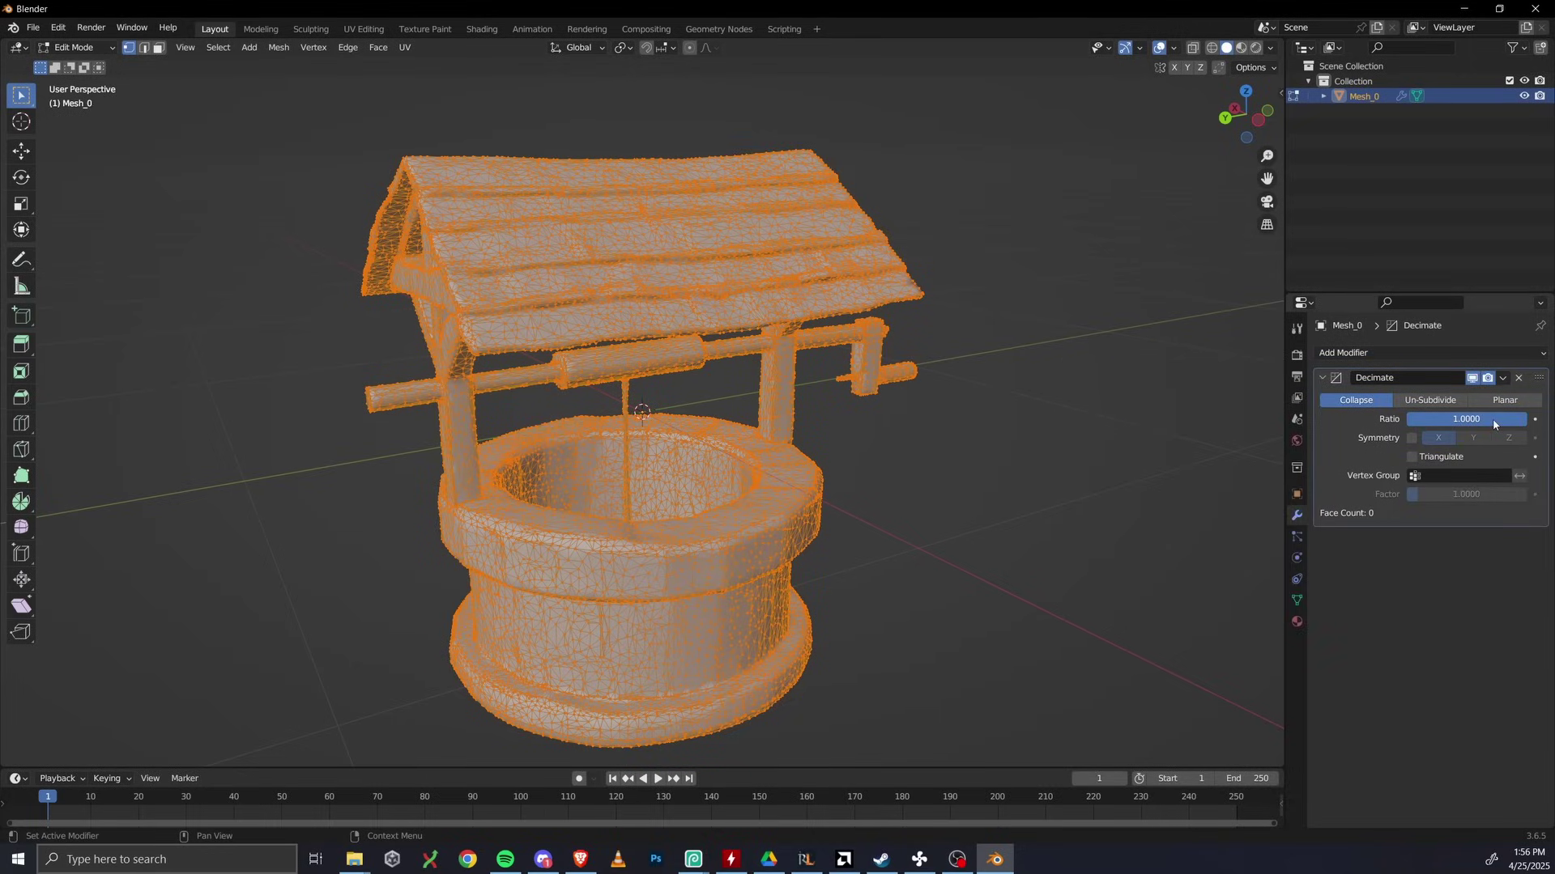
# Lower the Decimate ratio to about 0.045 in Object Mode and apply it.
pyautogui.click(77, 46)
pyautogui.click(72, 62)
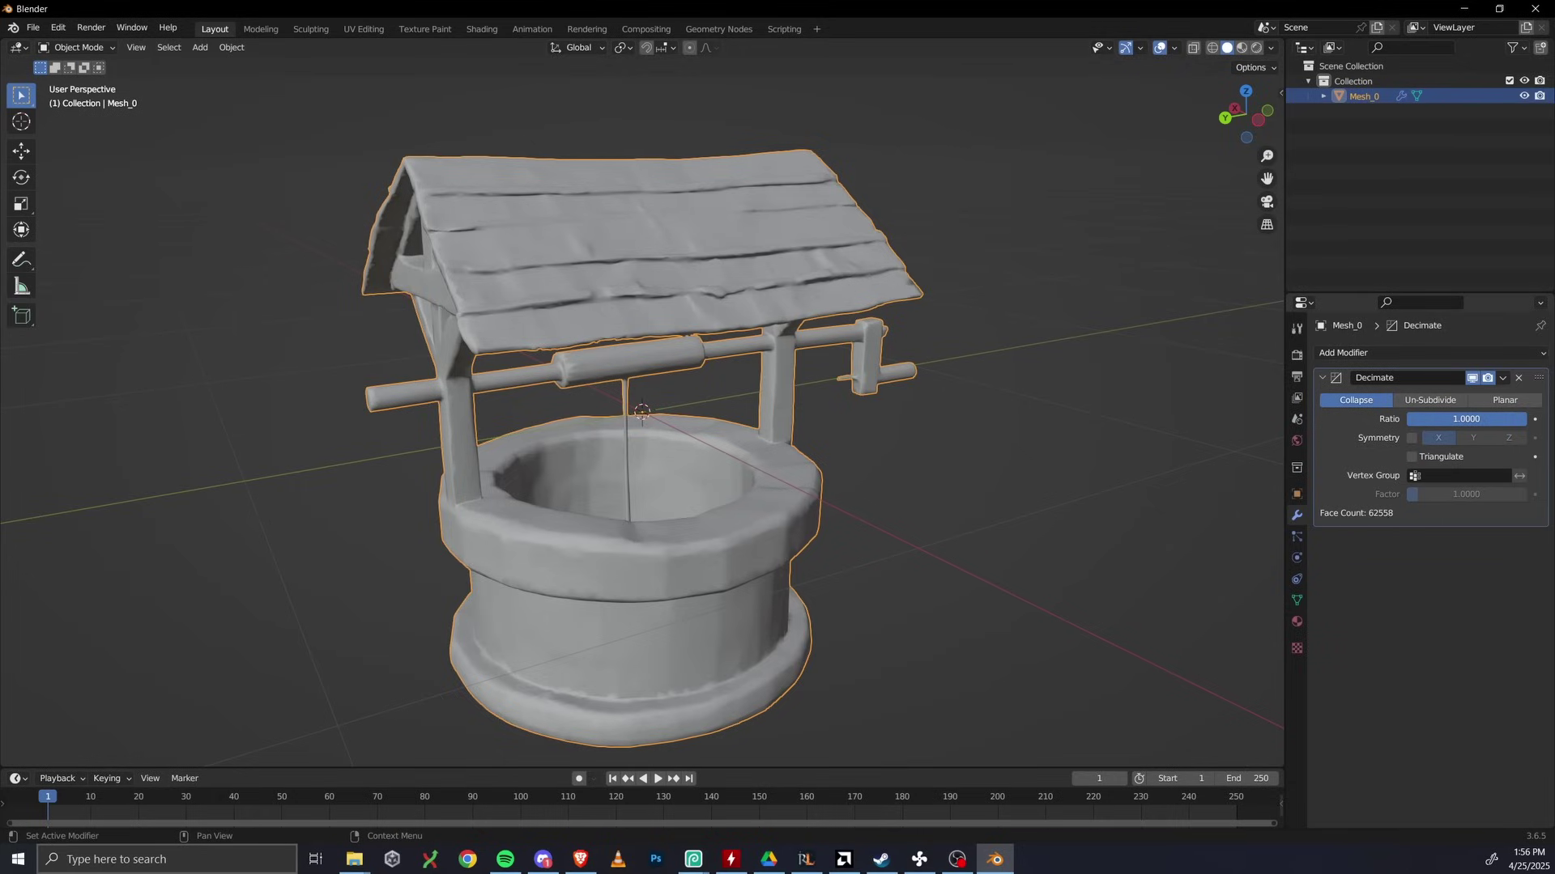
pyautogui.moveTo(1510, 418); pyautogui.dragTo(1412, 418)
pyautogui.moveTo(1247, 345); pyautogui.dragTo(1295, 389, button='middle')
pyautogui.click(1503, 377)
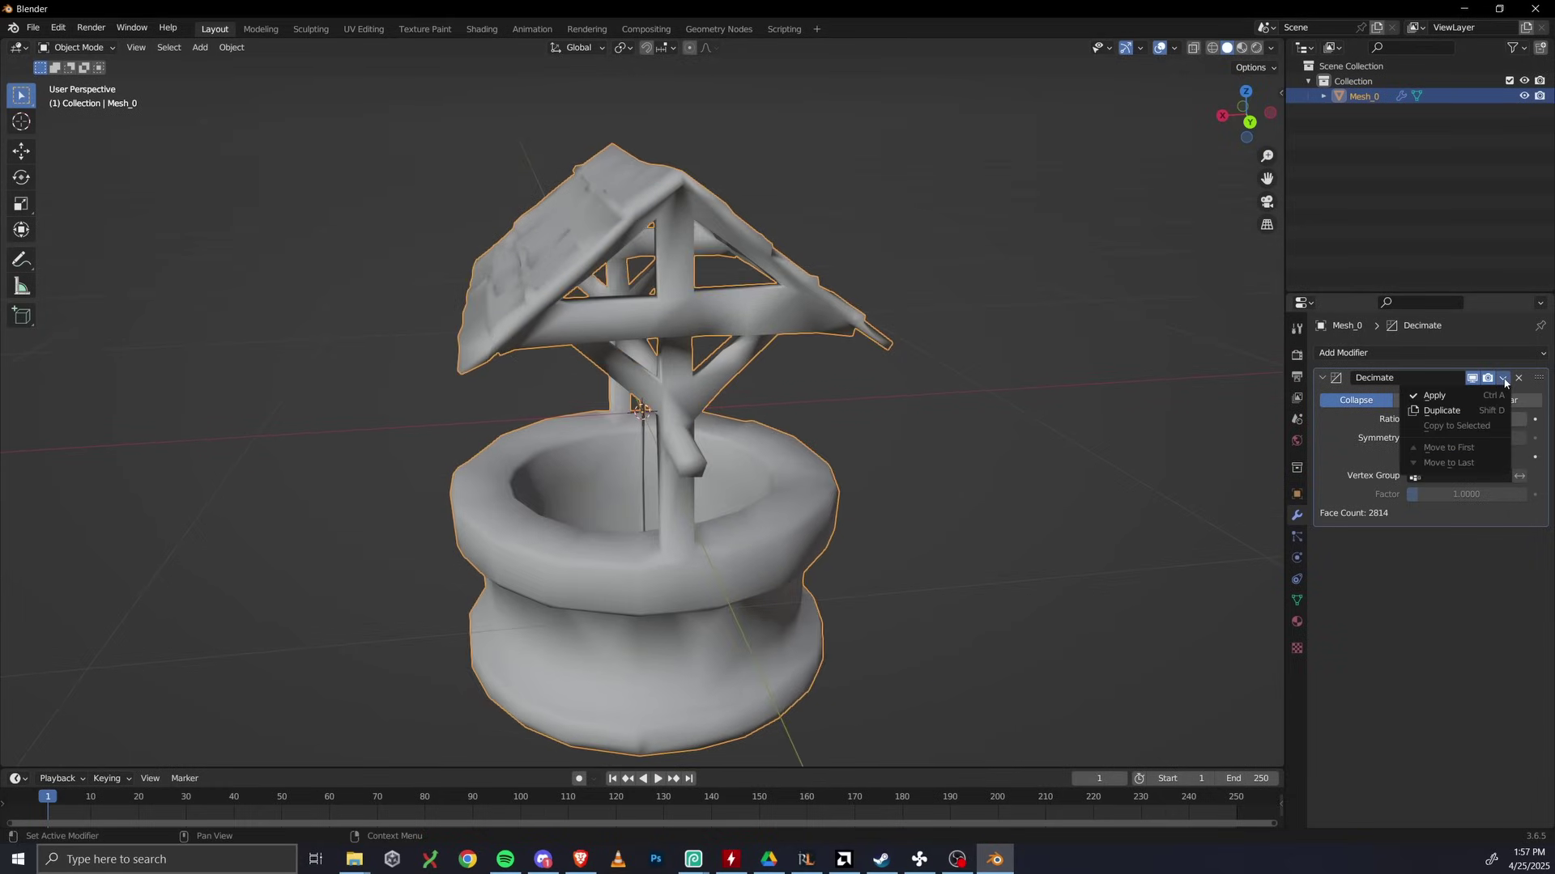
pyautogui.click(1434, 396)
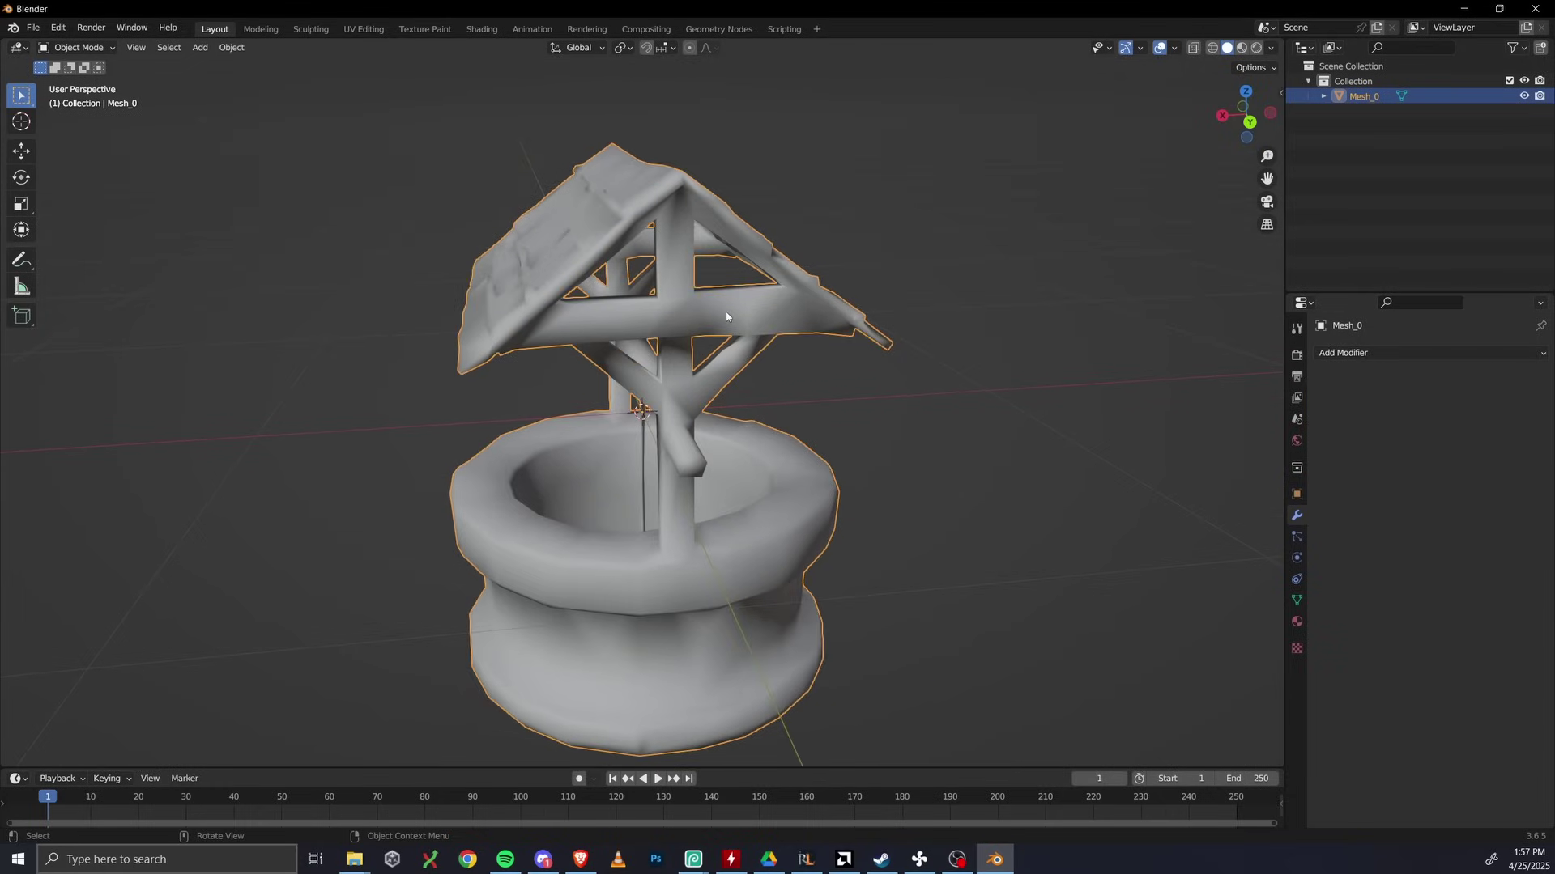
# Inspect the decimated well's new triangulated topology in Edit Mode.
pyautogui.click(77, 47)
pyautogui.click(77, 64)
pyautogui.moveTo(267, 242)
pyautogui.mouseDown(button='middle')
pyautogui.moveTo(413, 185)
pyautogui.moveTo(604, 169)
pyautogui.moveTo(295, 191)
pyautogui.moveTo(272, 221)
pyautogui.mouseUp(button='middle')
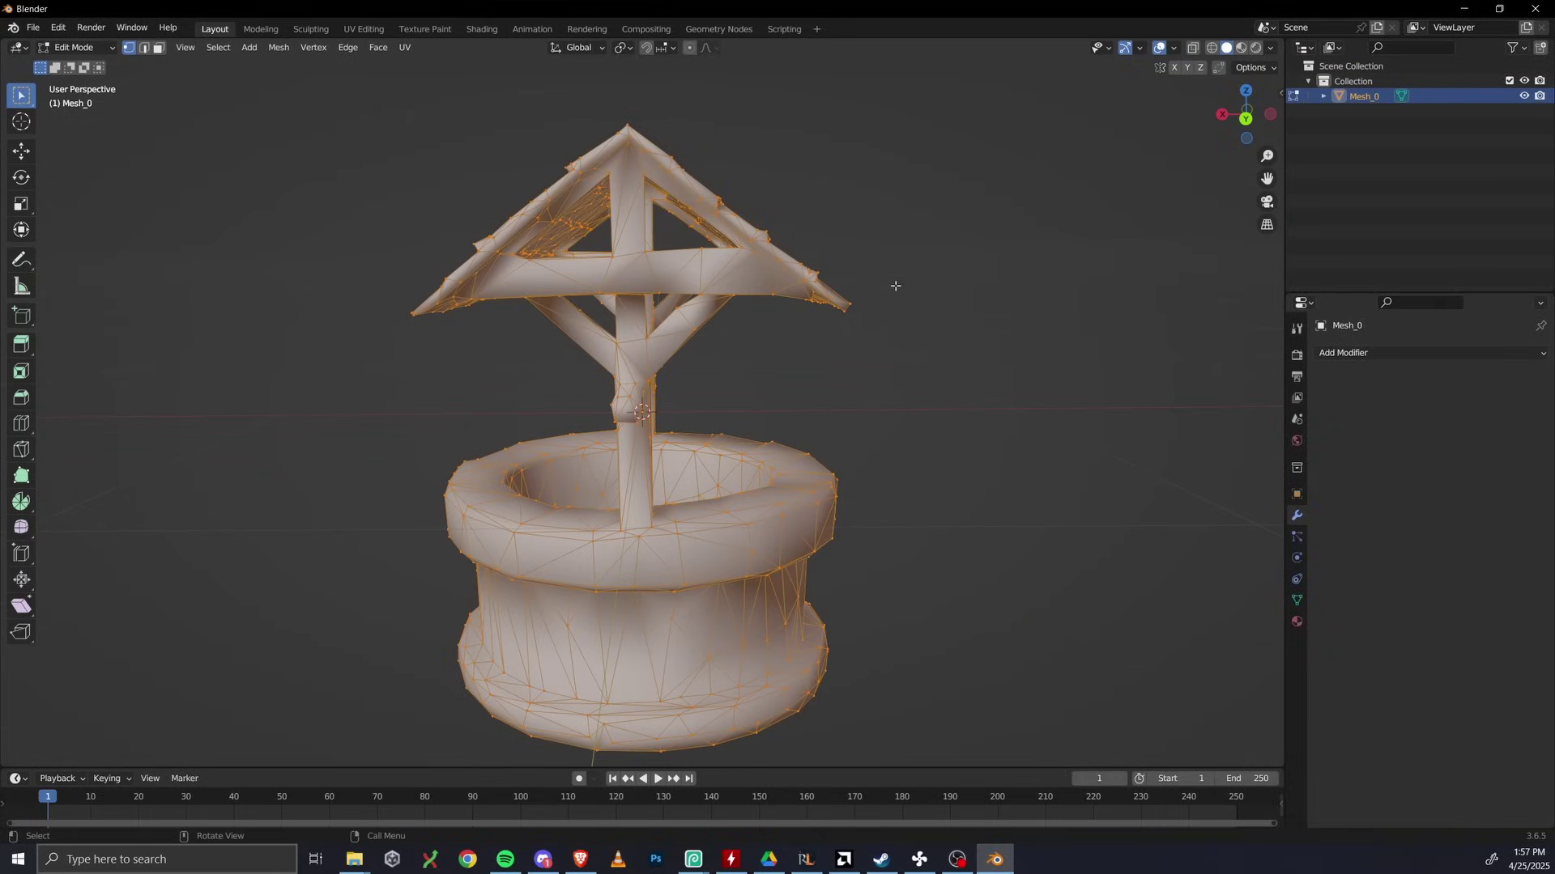
pyautogui.moveTo(915, 282); pyautogui.dragTo(599, 280, button='middle')
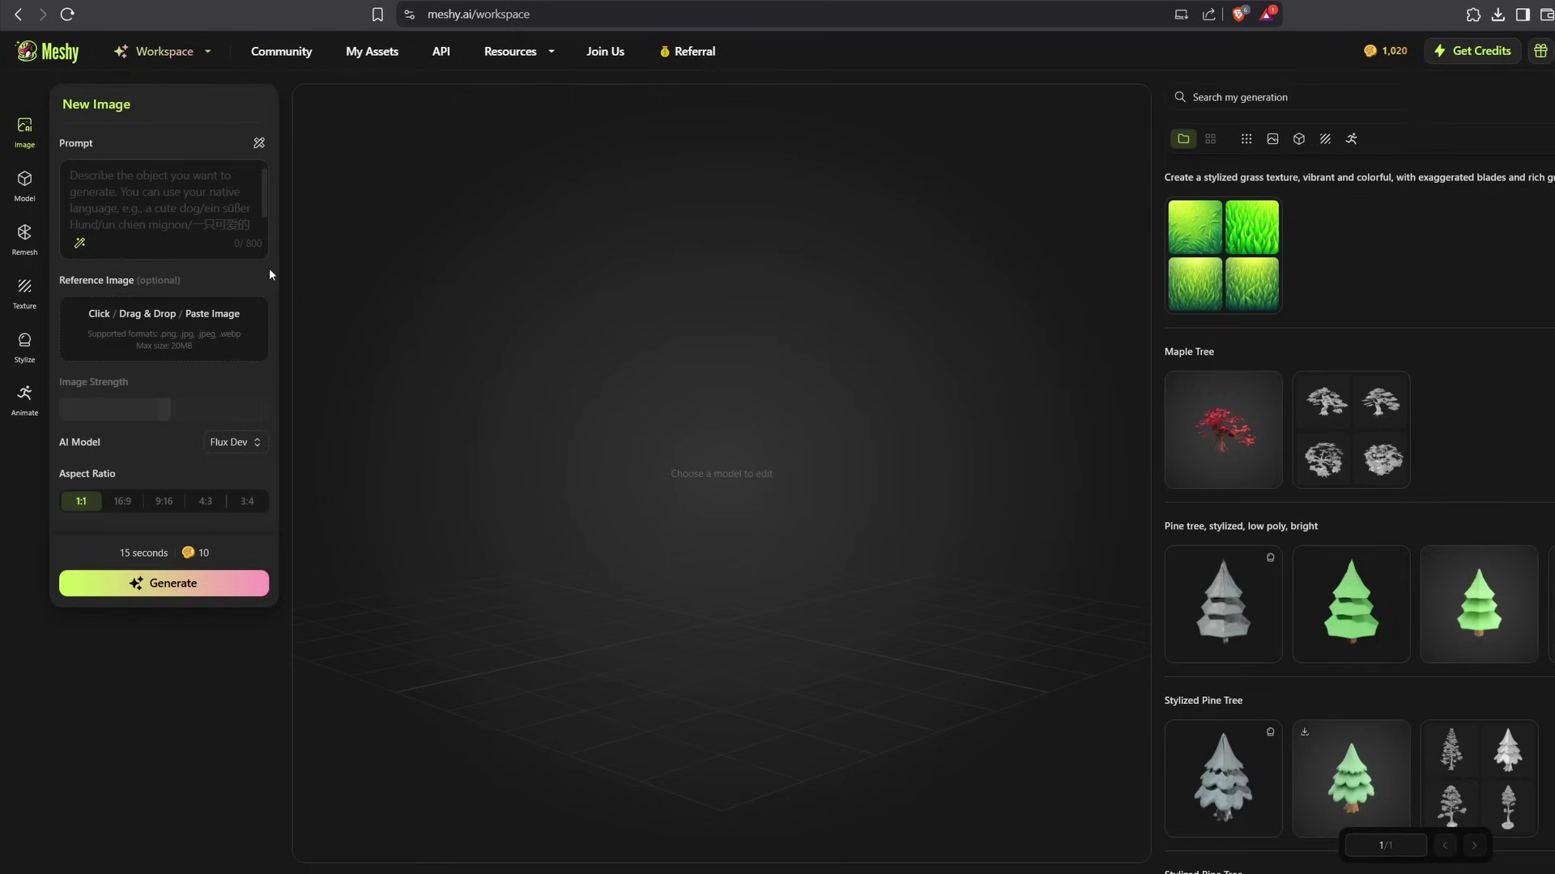
# Generate four grass images from the prompt 'stylized grass' using the pasted grass reference image.
pyautogui.hotkey('ctrl', 'v')
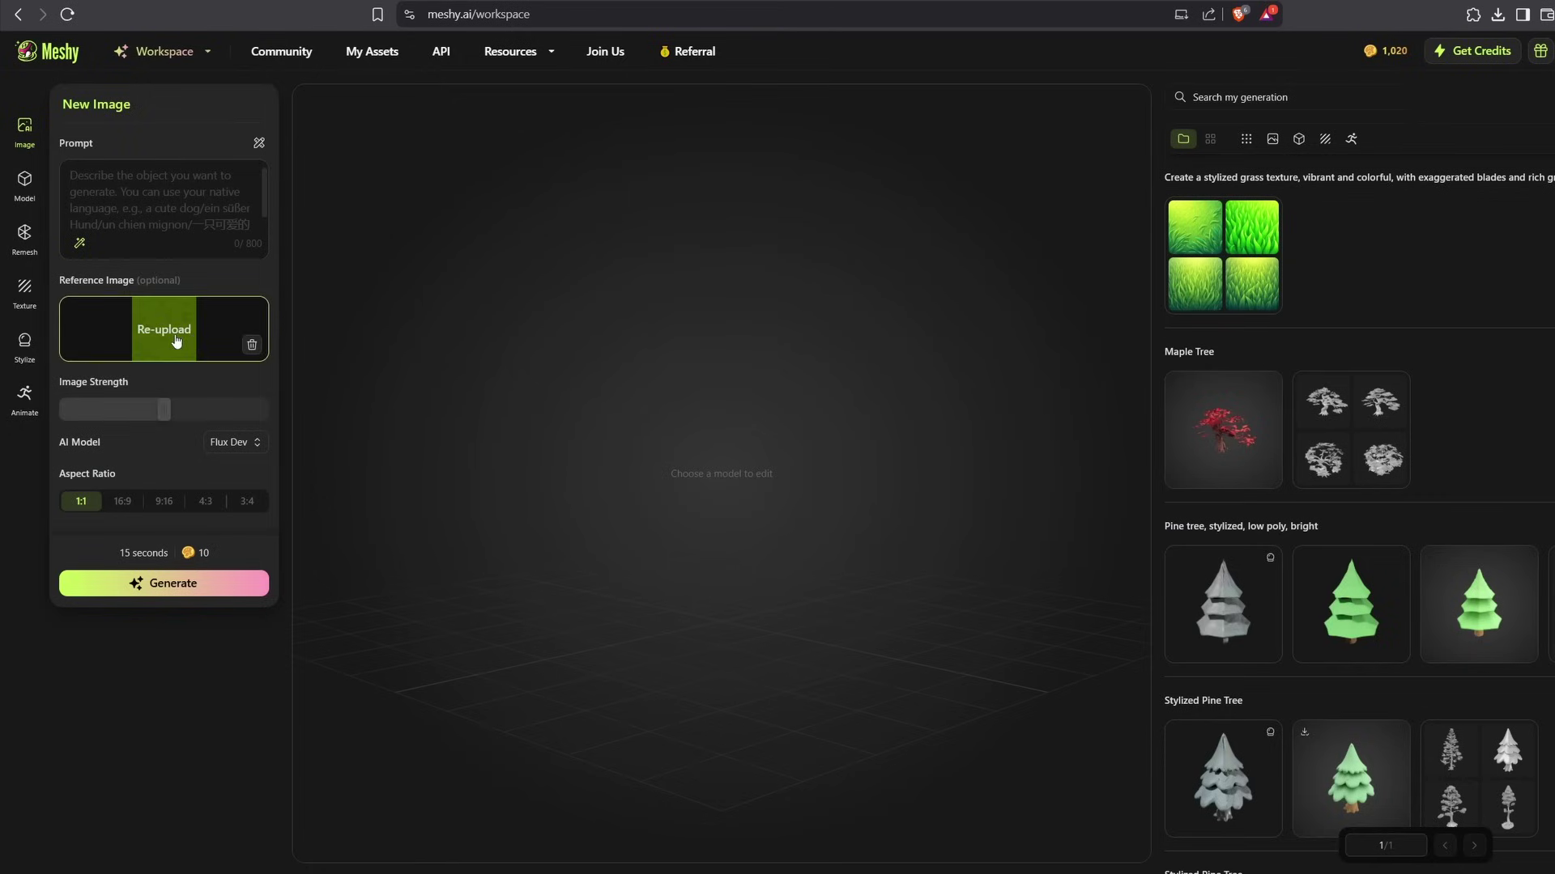
pyautogui.click(193, 222)
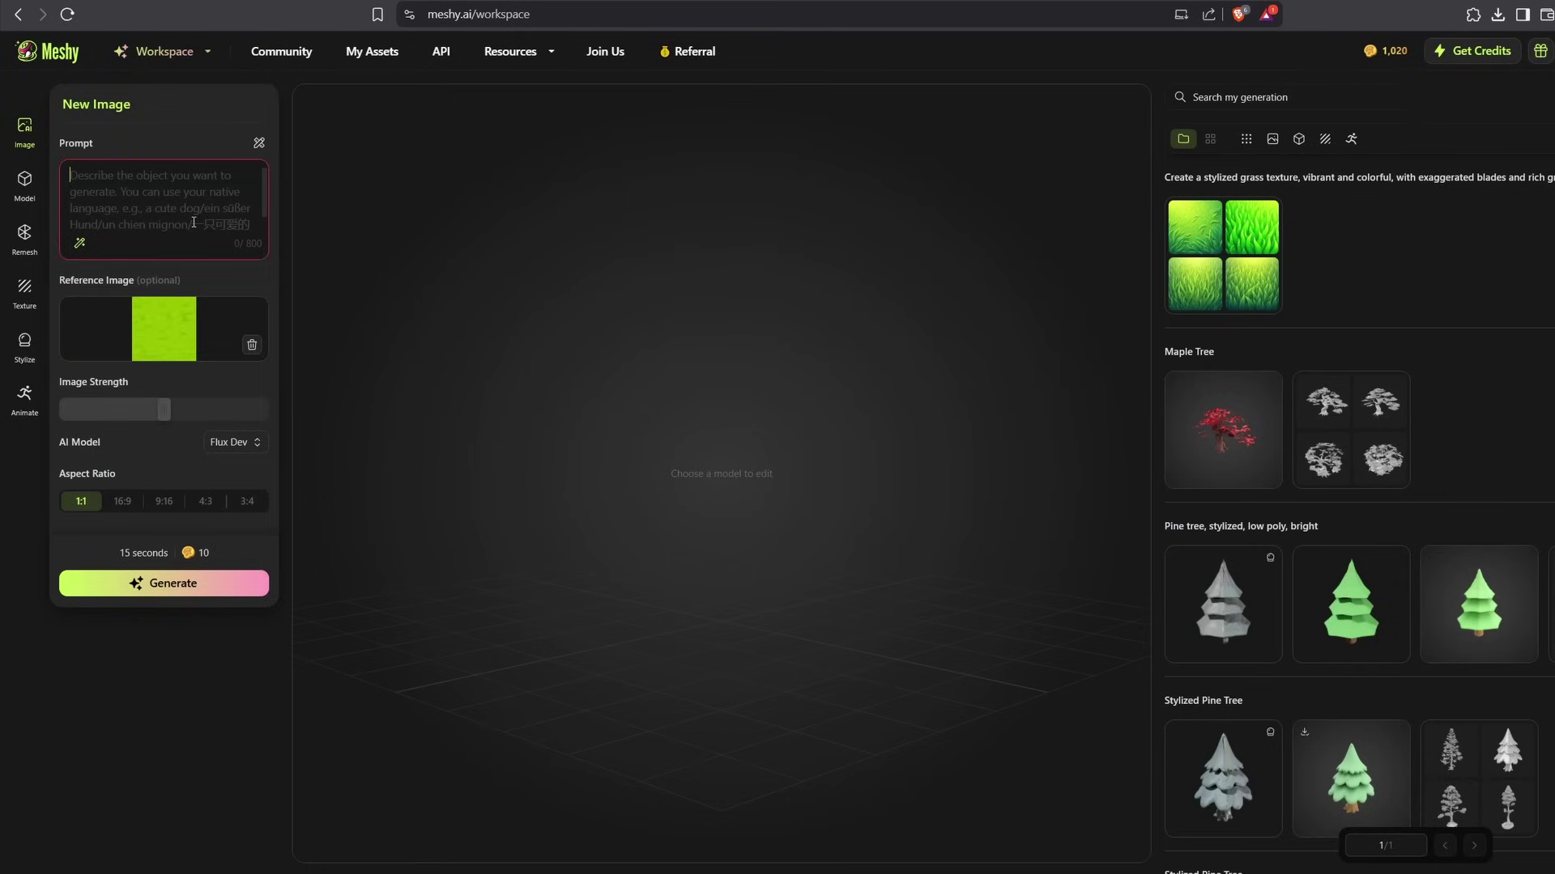
pyautogui.write('stylized grass')
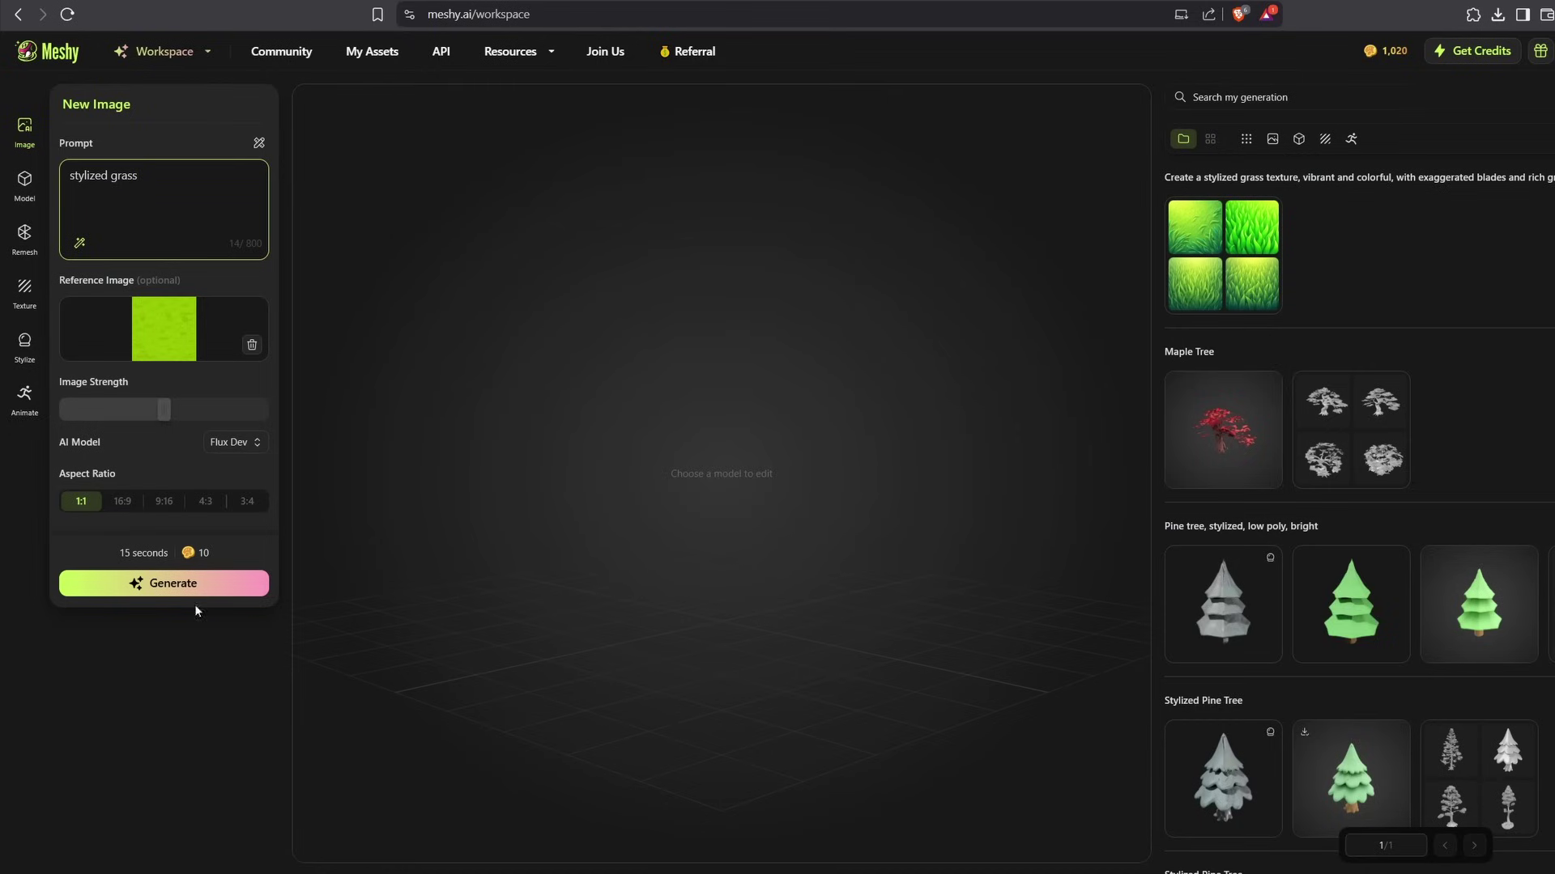
pyautogui.click(195, 593)
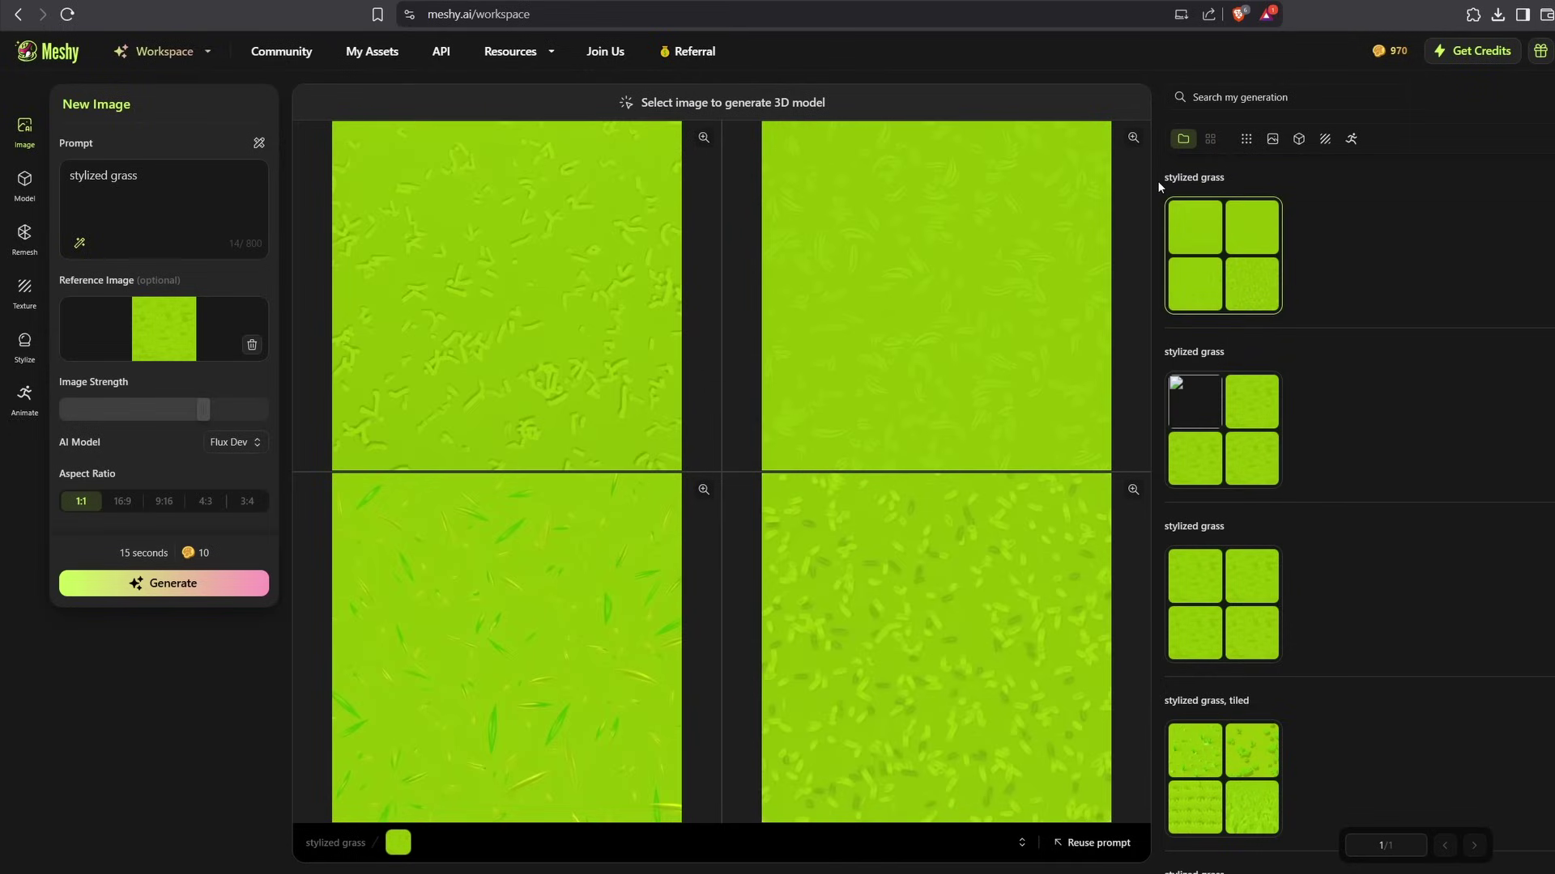
pyautogui.moveTo(758, 420)
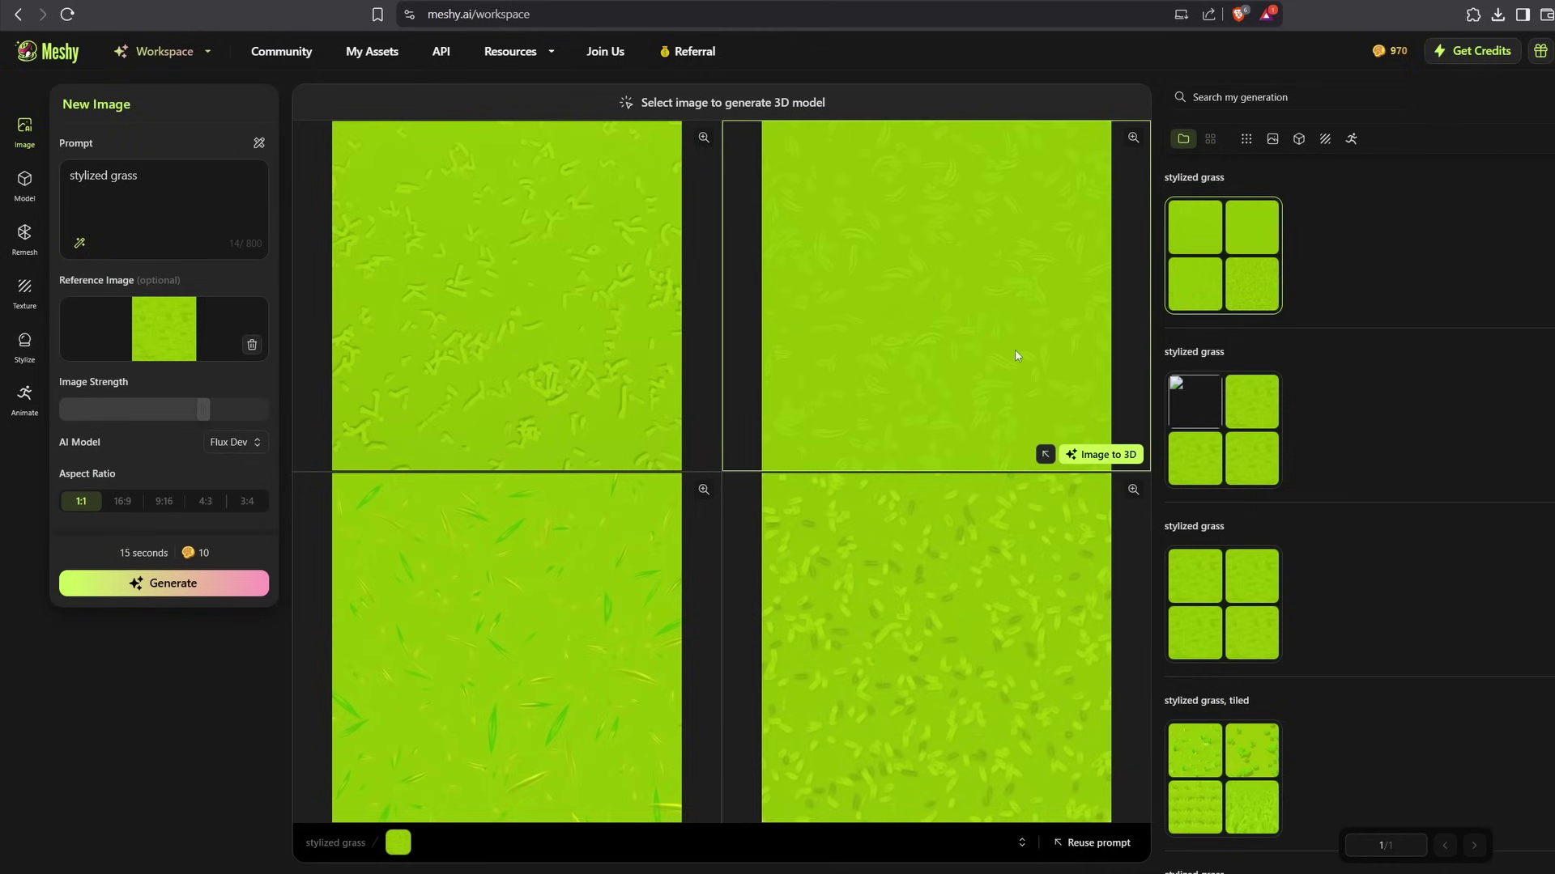
# Open download options for the featured wooden scaffolding and noticeboard models.
pyautogui.click(281, 51)
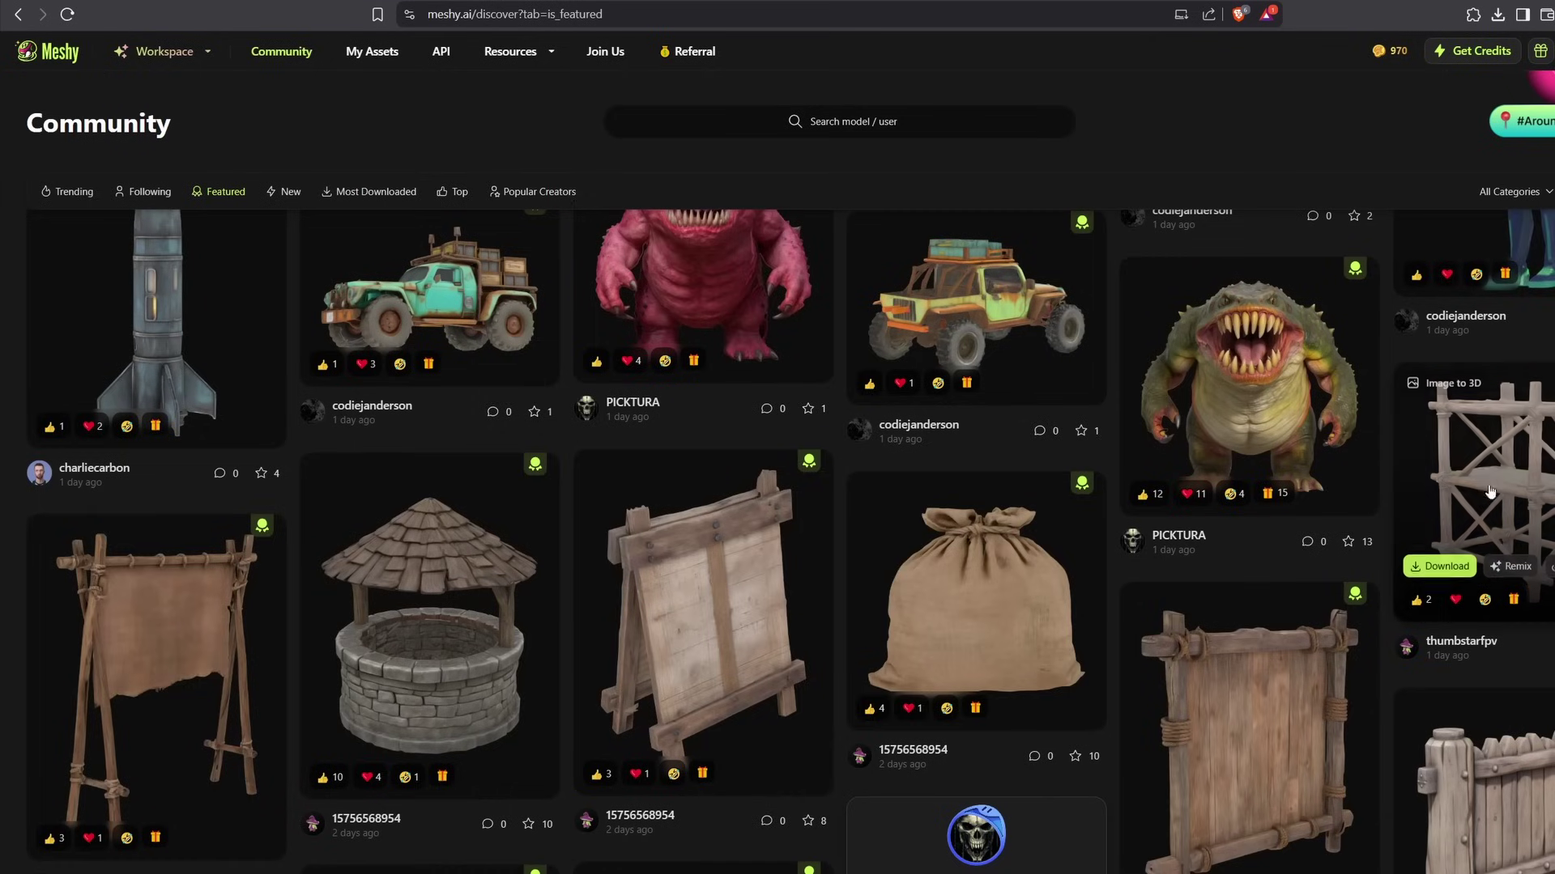
pyautogui.click(1445, 566)
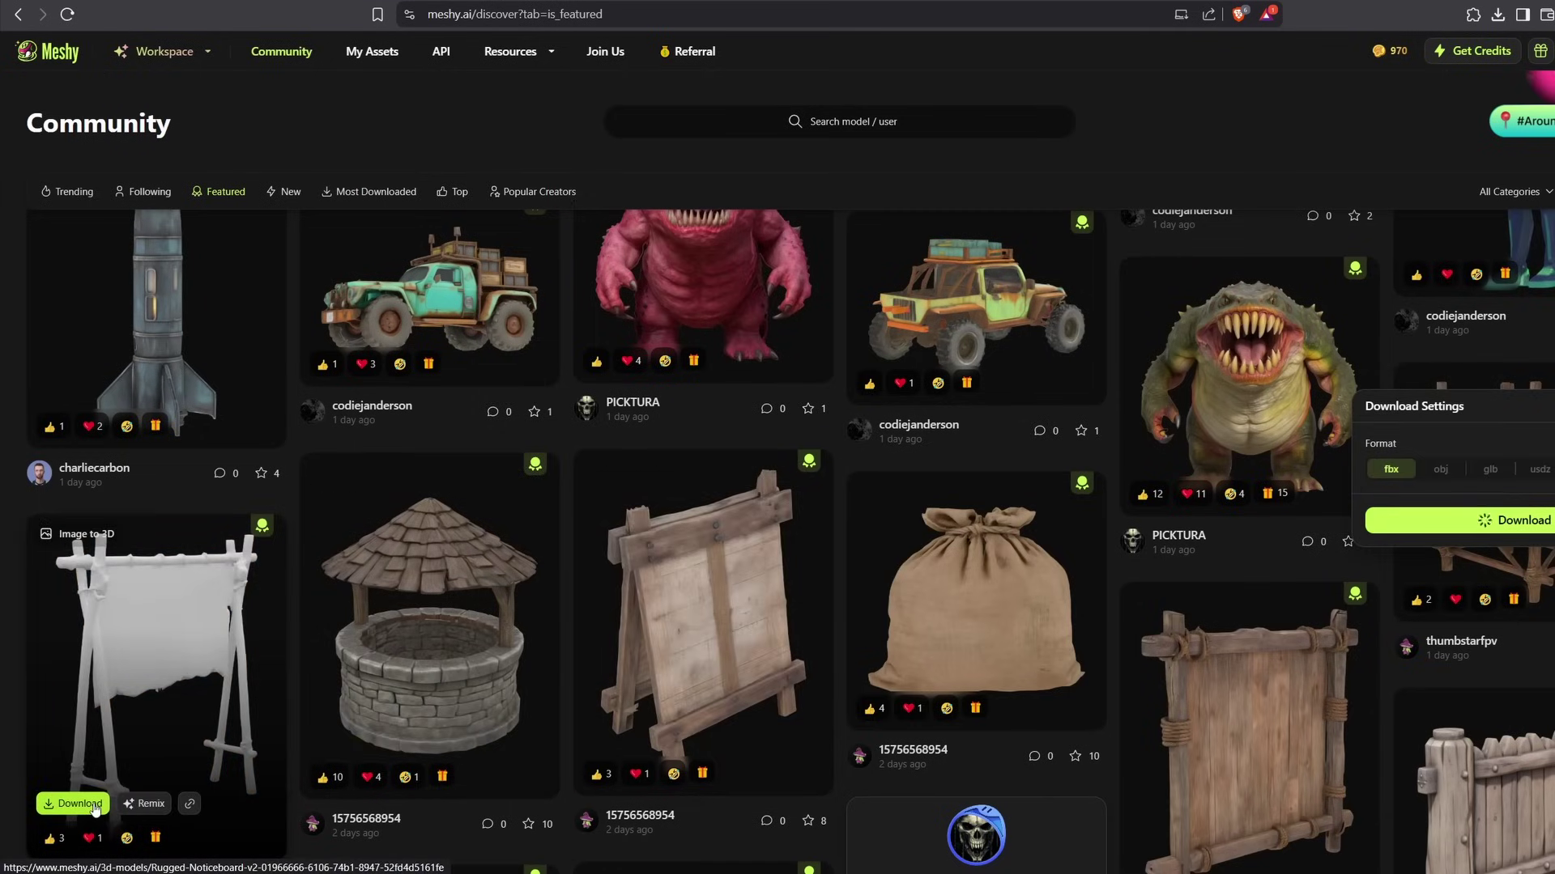
pyautogui.click(95, 806)
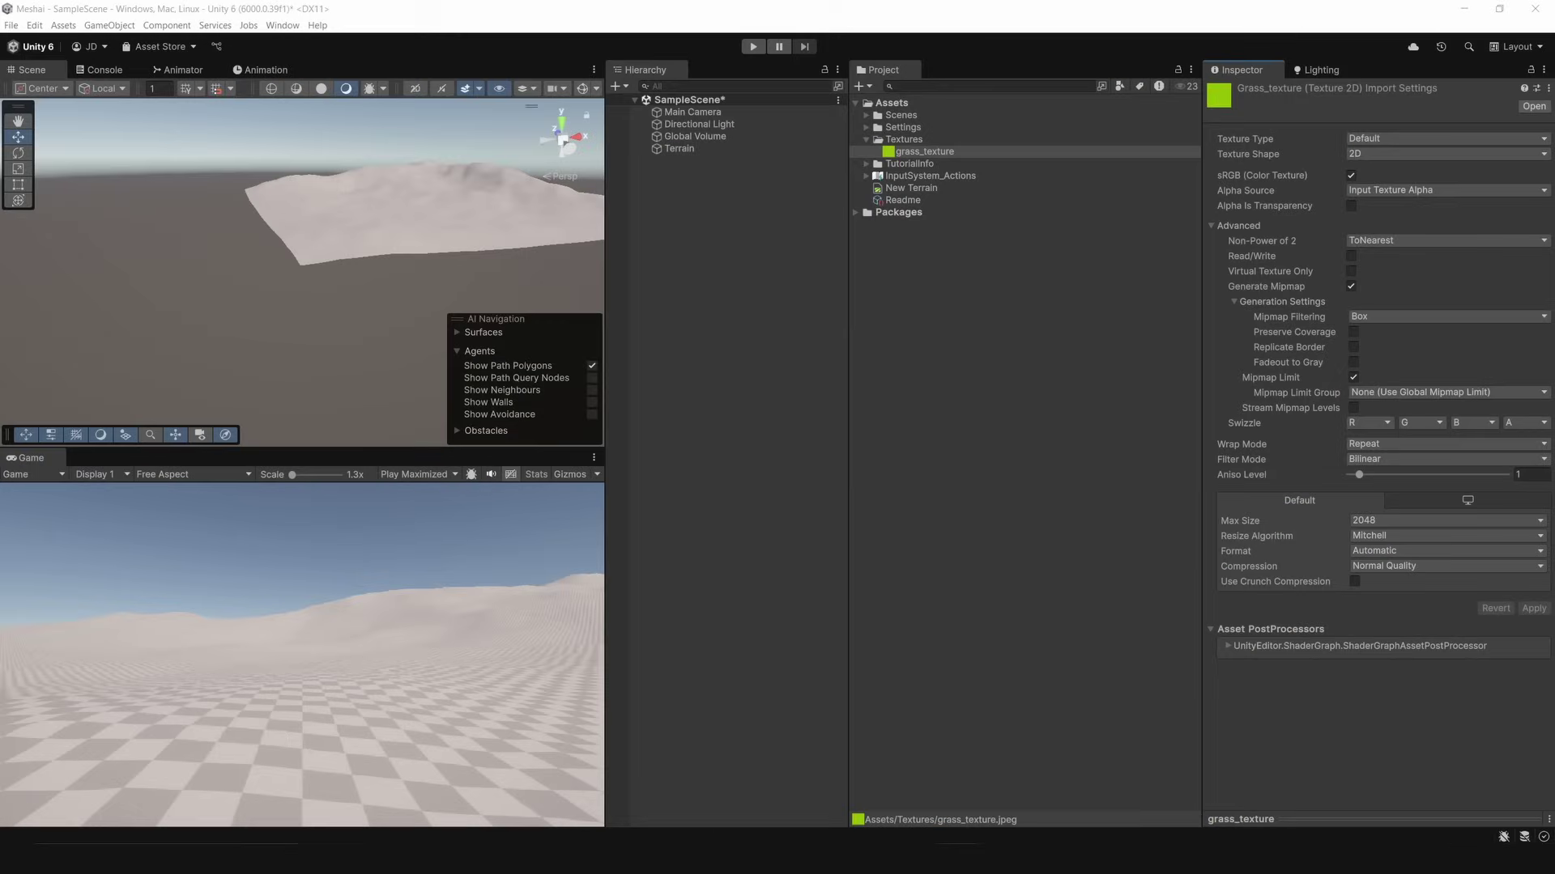
# Add a new terrain paint layer that uses grass_texture.
pyautogui.click(680, 149)
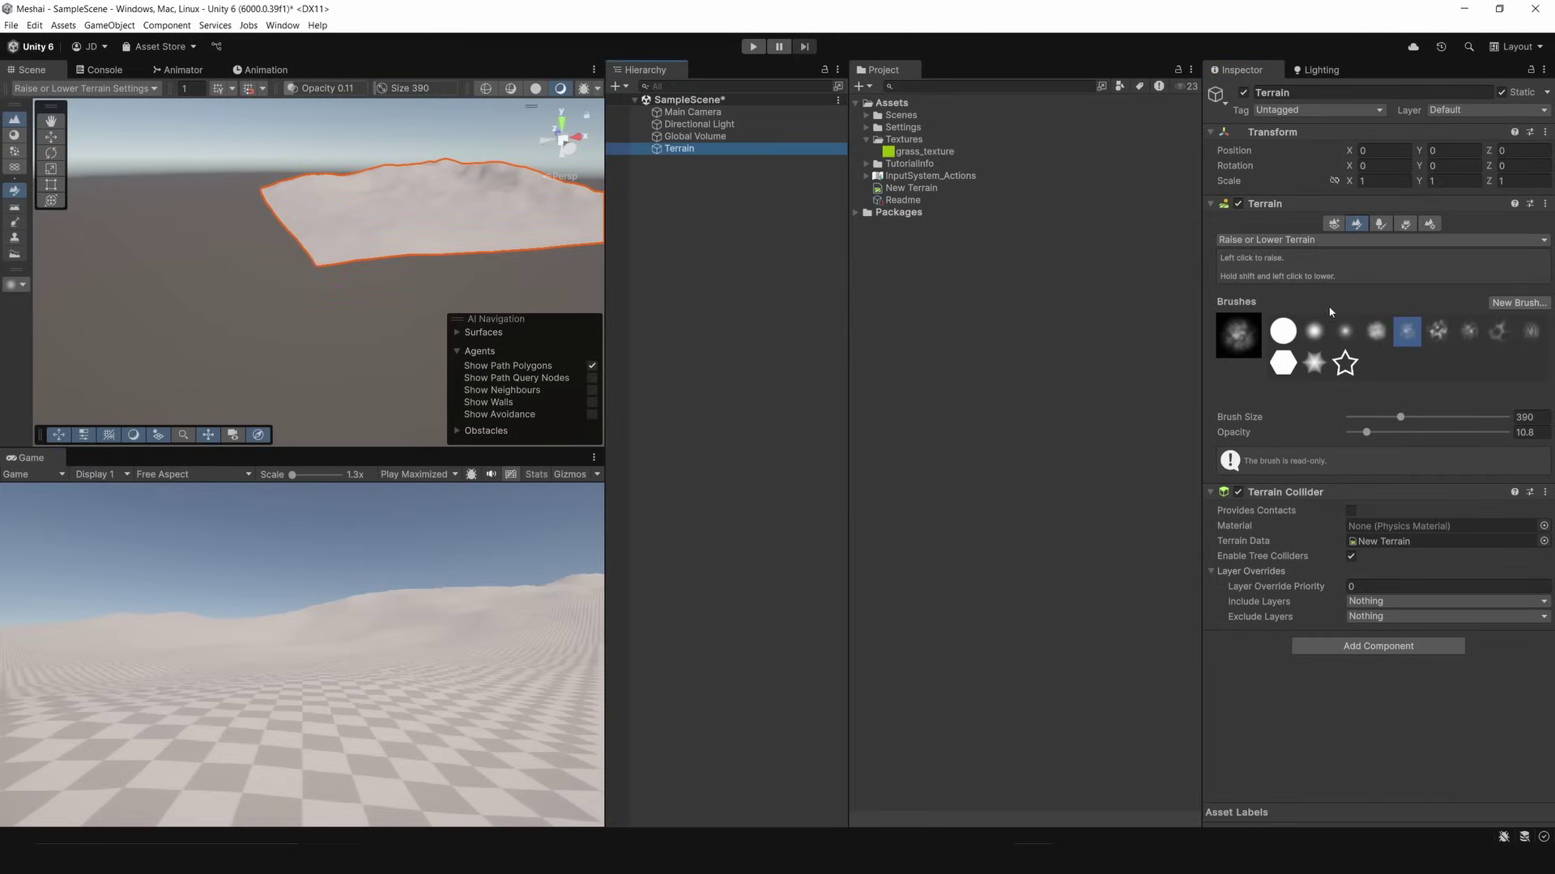
pyautogui.click(1323, 240)
pyautogui.click(1273, 331)
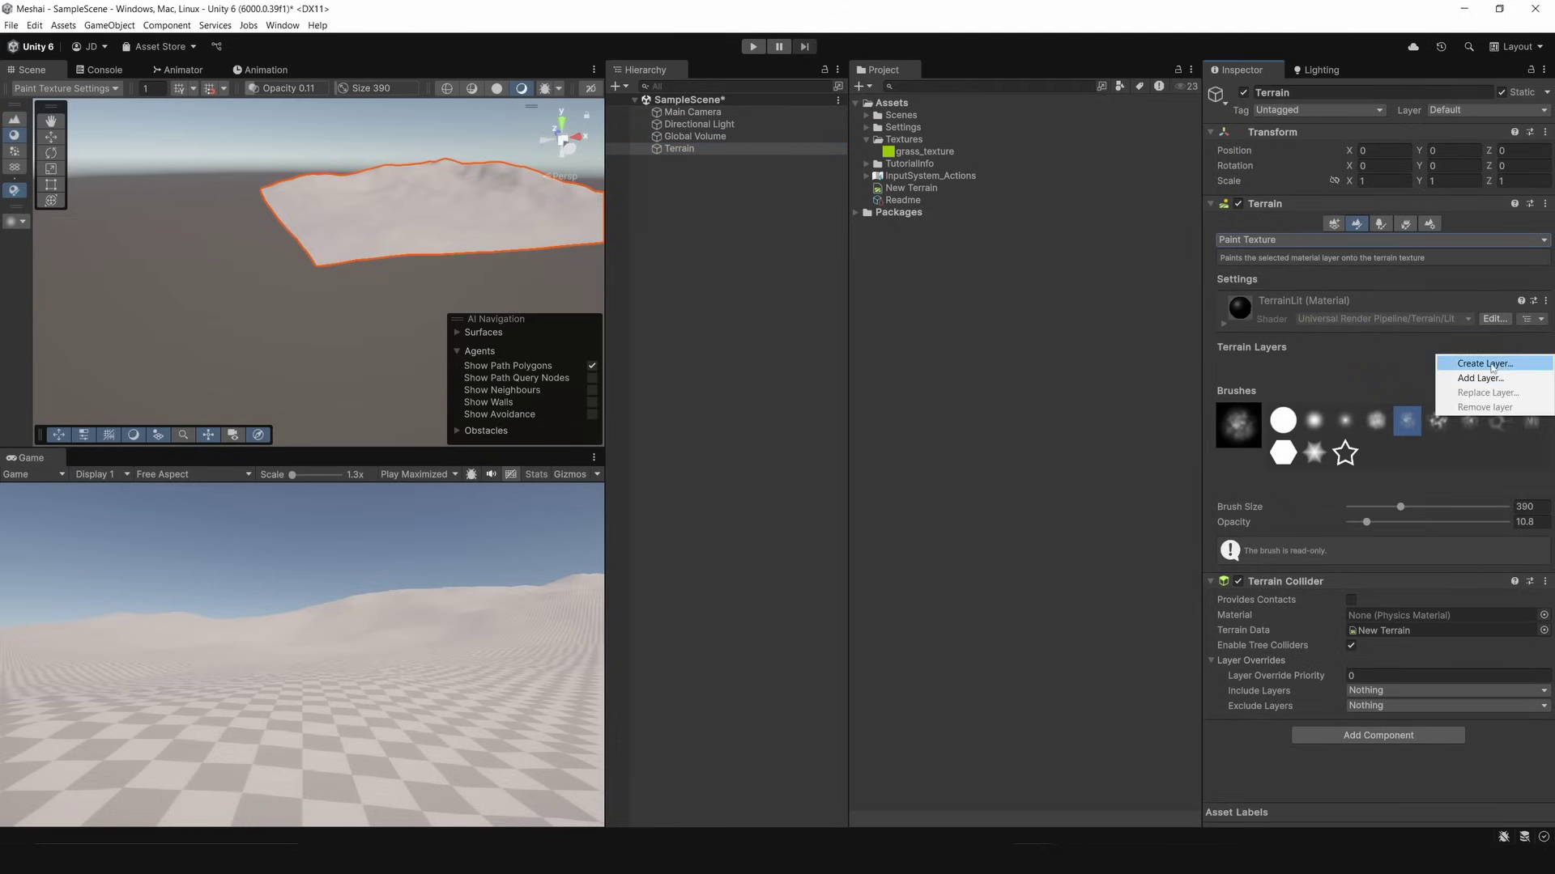
pyautogui.click(1491, 365)
pyautogui.doubleClick(934, 254)
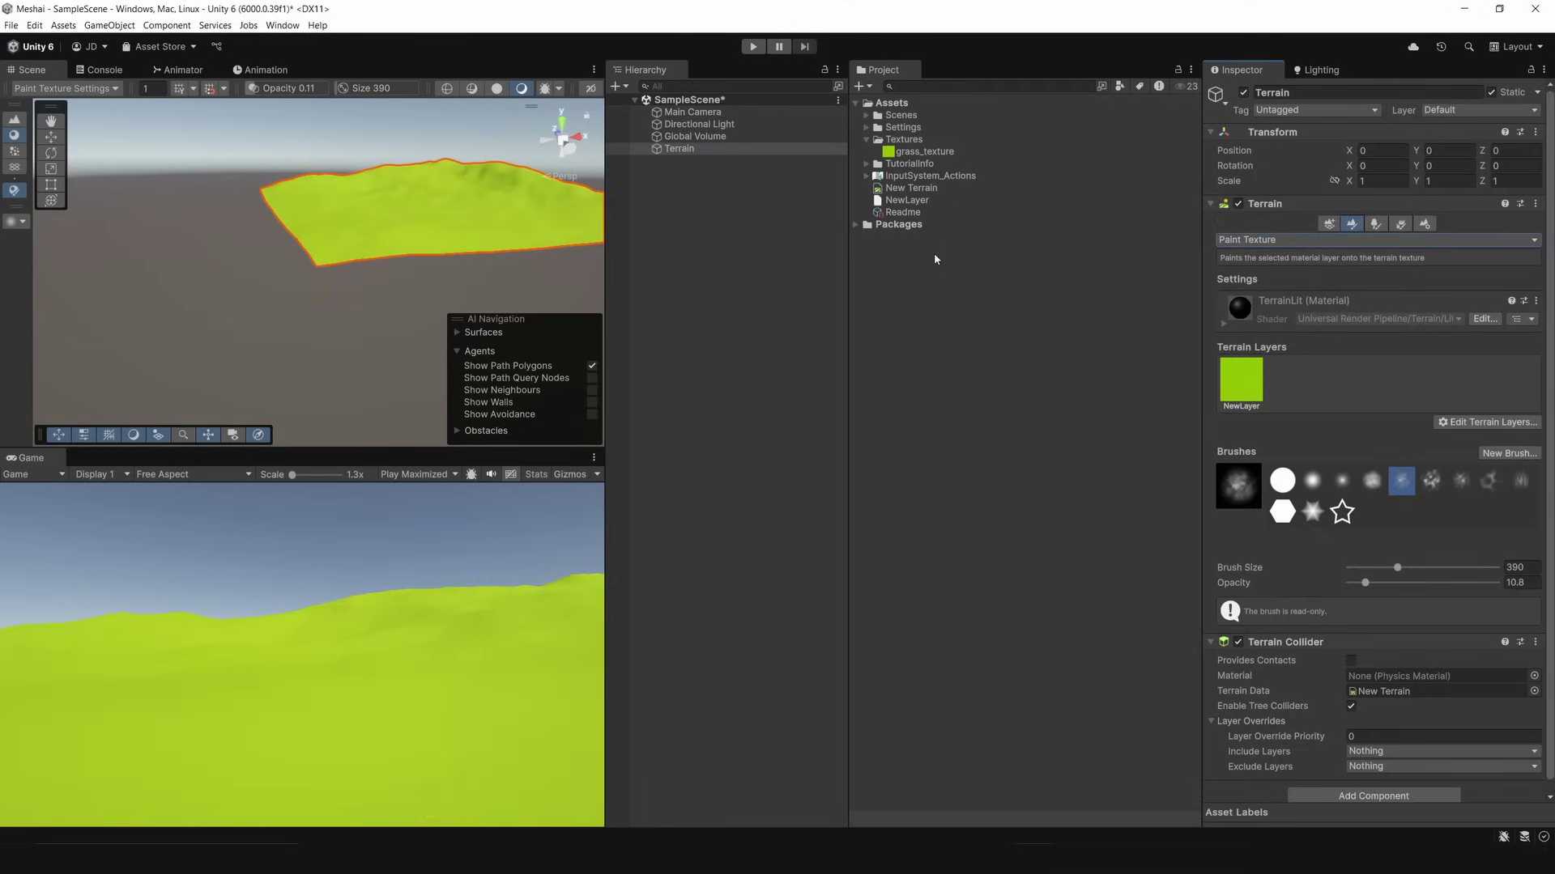
# Set the brush size to about 16 and tint the grass layer dark green (105200).
pyautogui.click(1361, 567)
pyautogui.scroll(-1, 1391, 654)
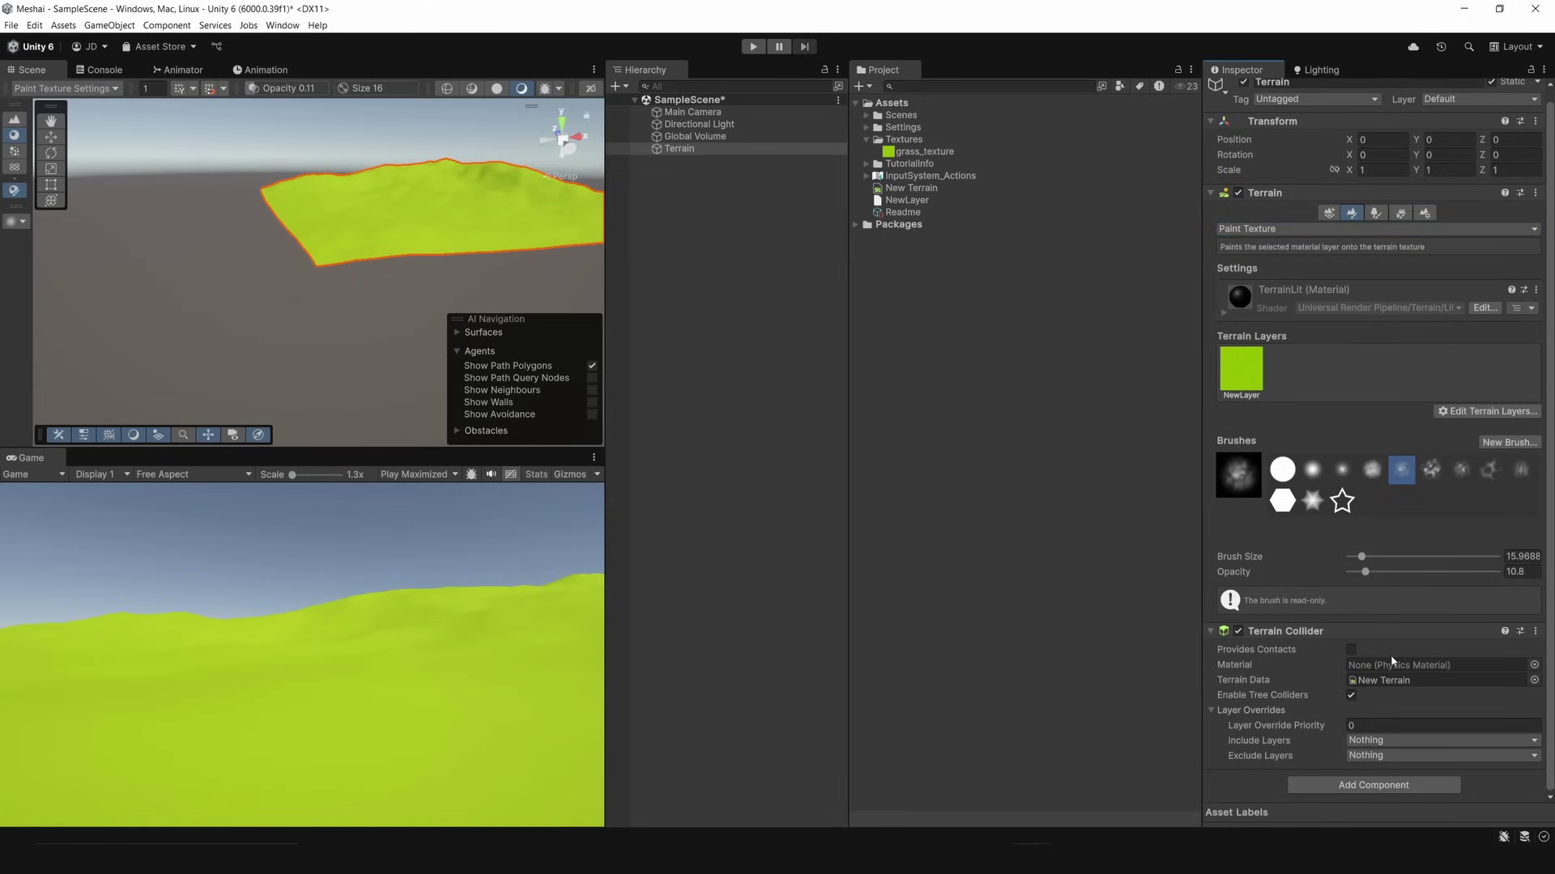
pyautogui.click(1259, 372)
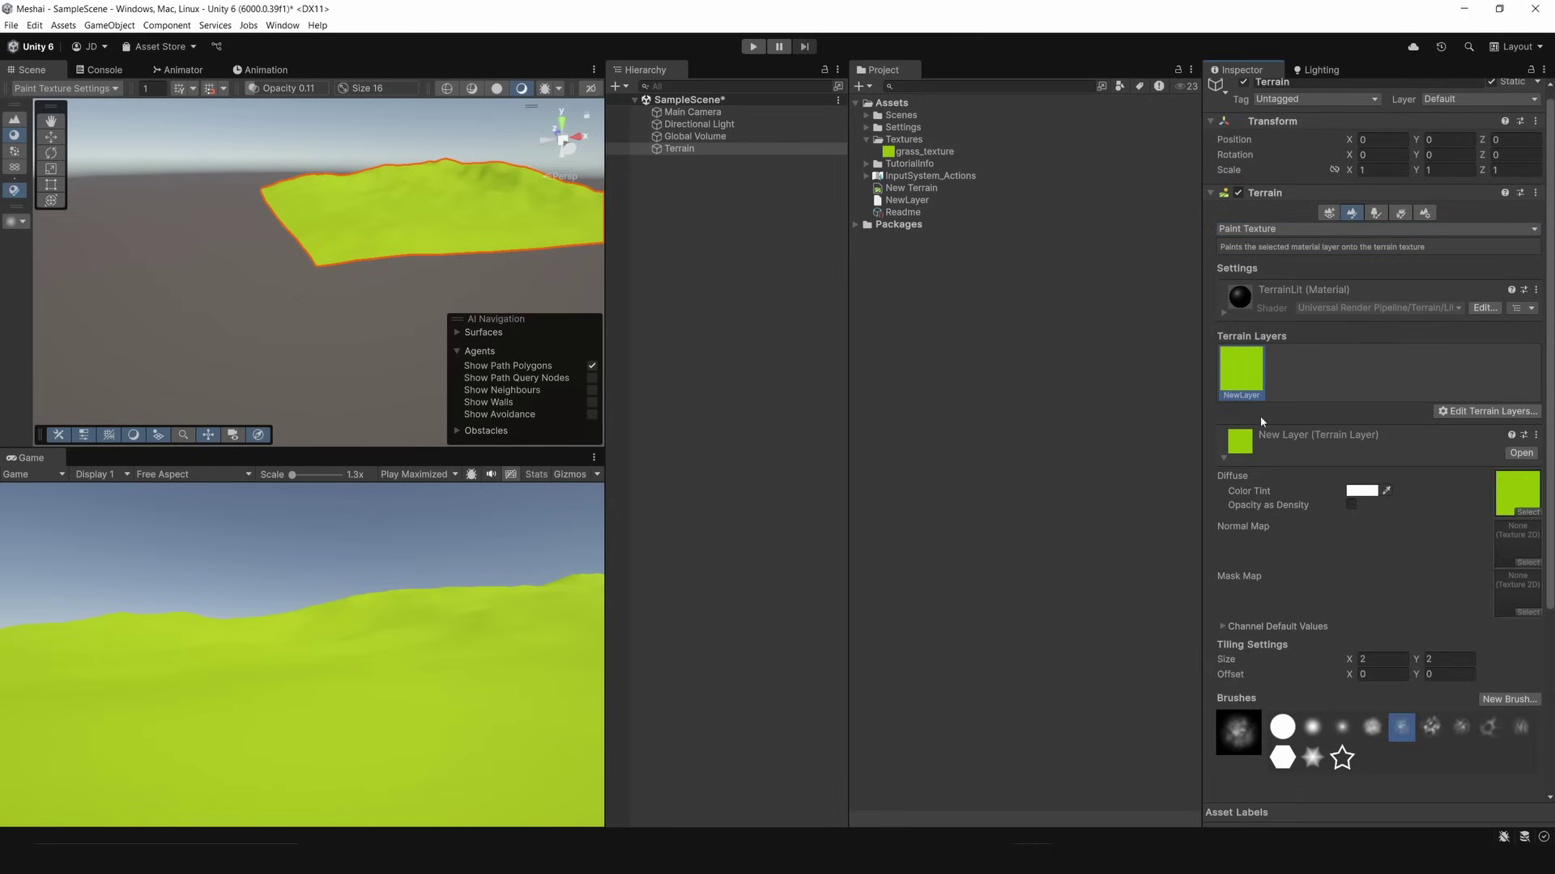
pyautogui.click(1358, 492)
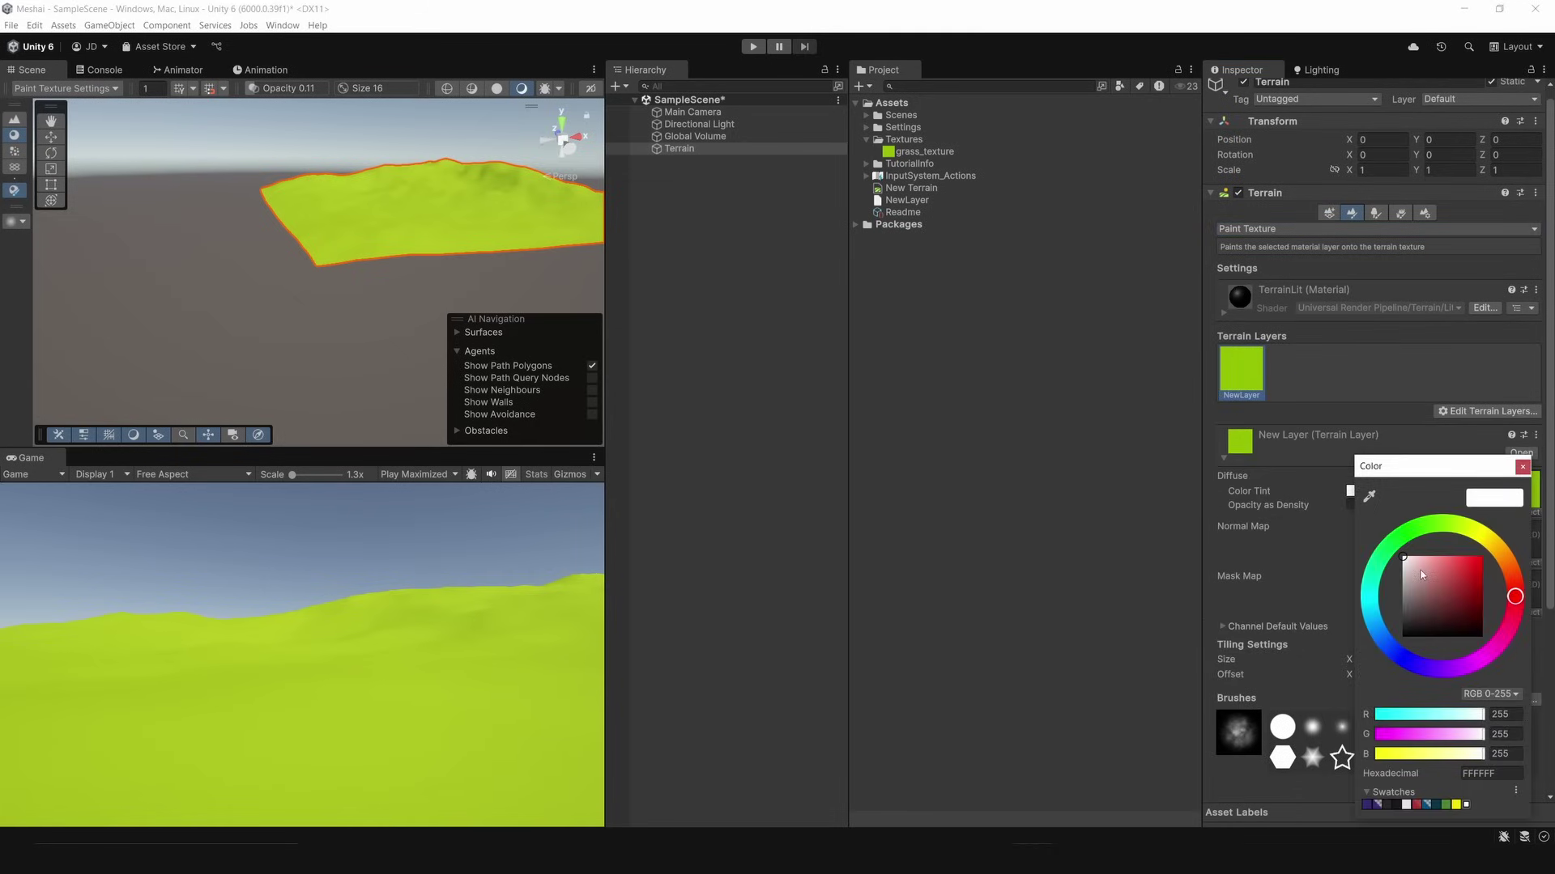
pyautogui.moveTo(1432, 569)
pyautogui.mouseDown()
pyautogui.moveTo(1497, 615)
pyautogui.moveTo(1503, 601)
pyautogui.mouseUp()
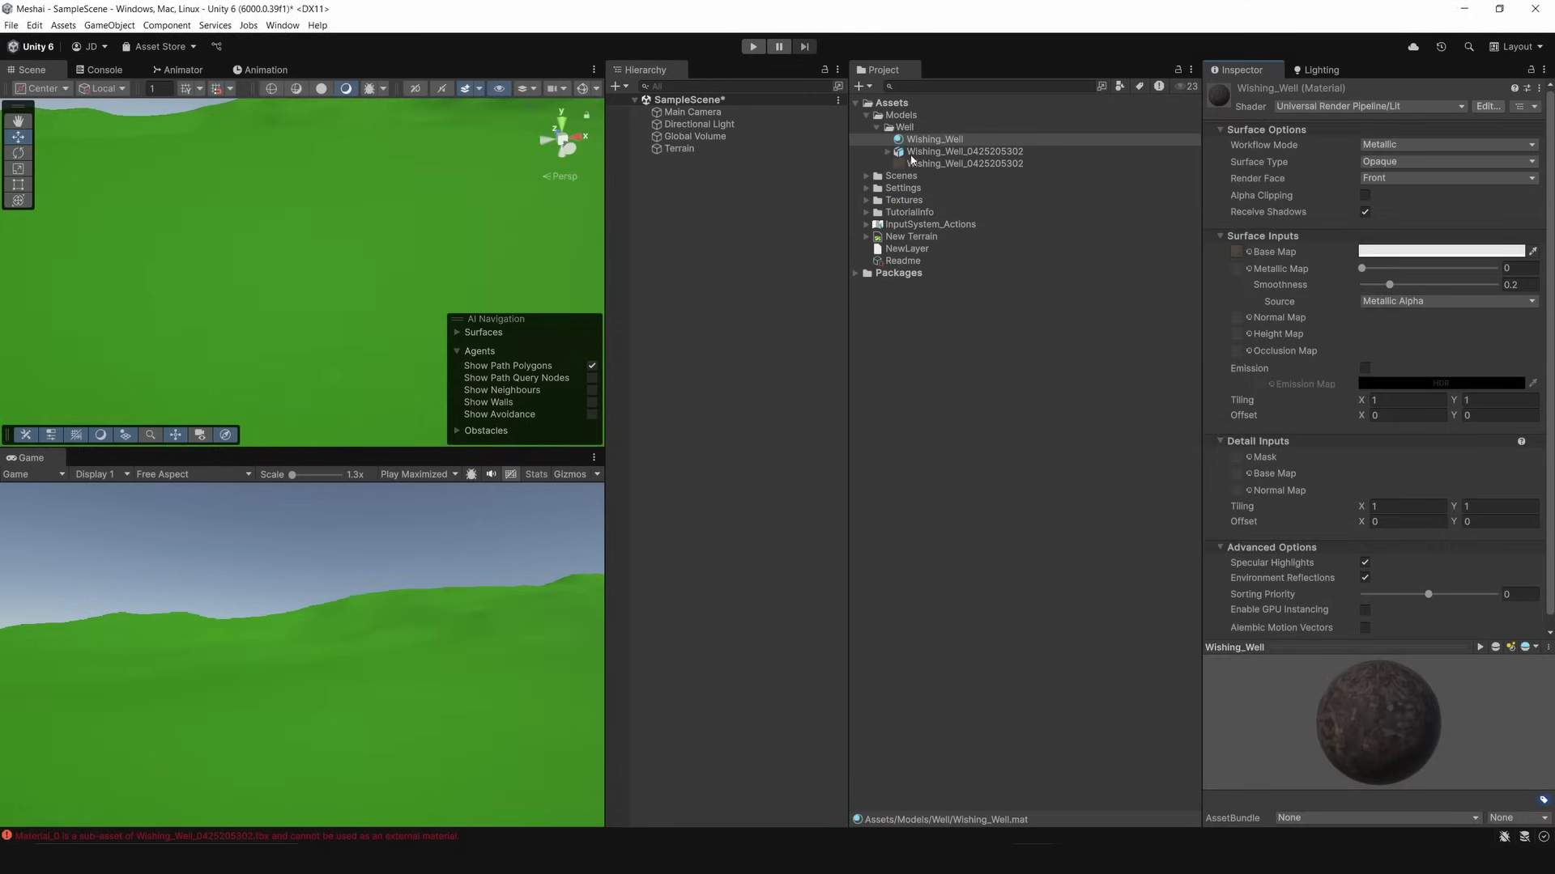
# Place the wishing well and wooden scaffolding in the scene, rotating the scaffolding.
pyautogui.moveTo(913, 158); pyautogui.dragTo(332, 357)
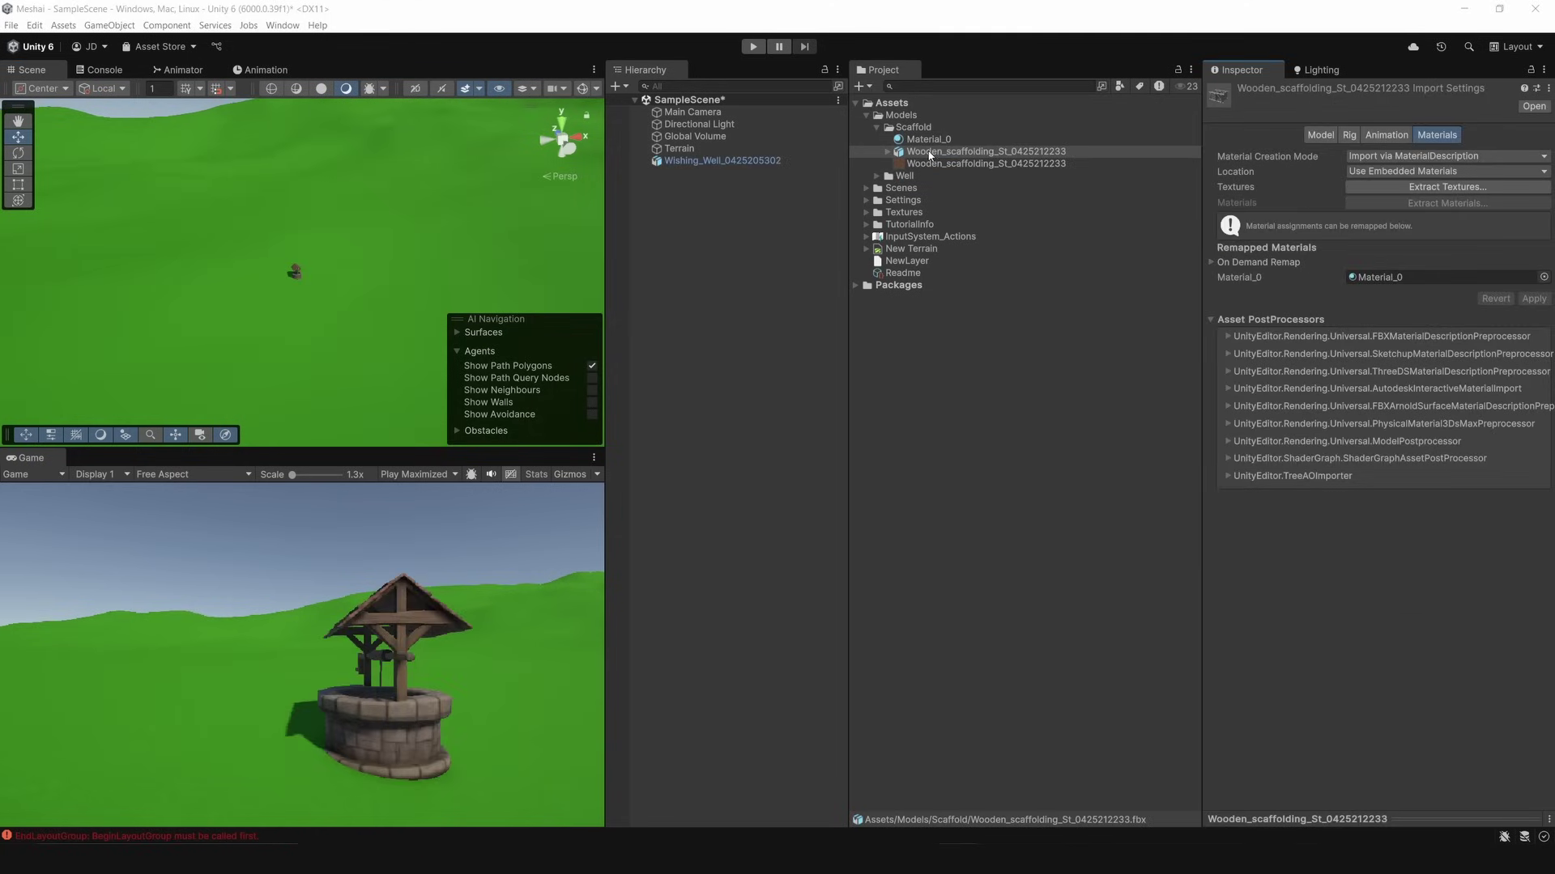
pyautogui.moveTo(339, 285); pyautogui.dragTo(264, 270)
pyautogui.press('e')
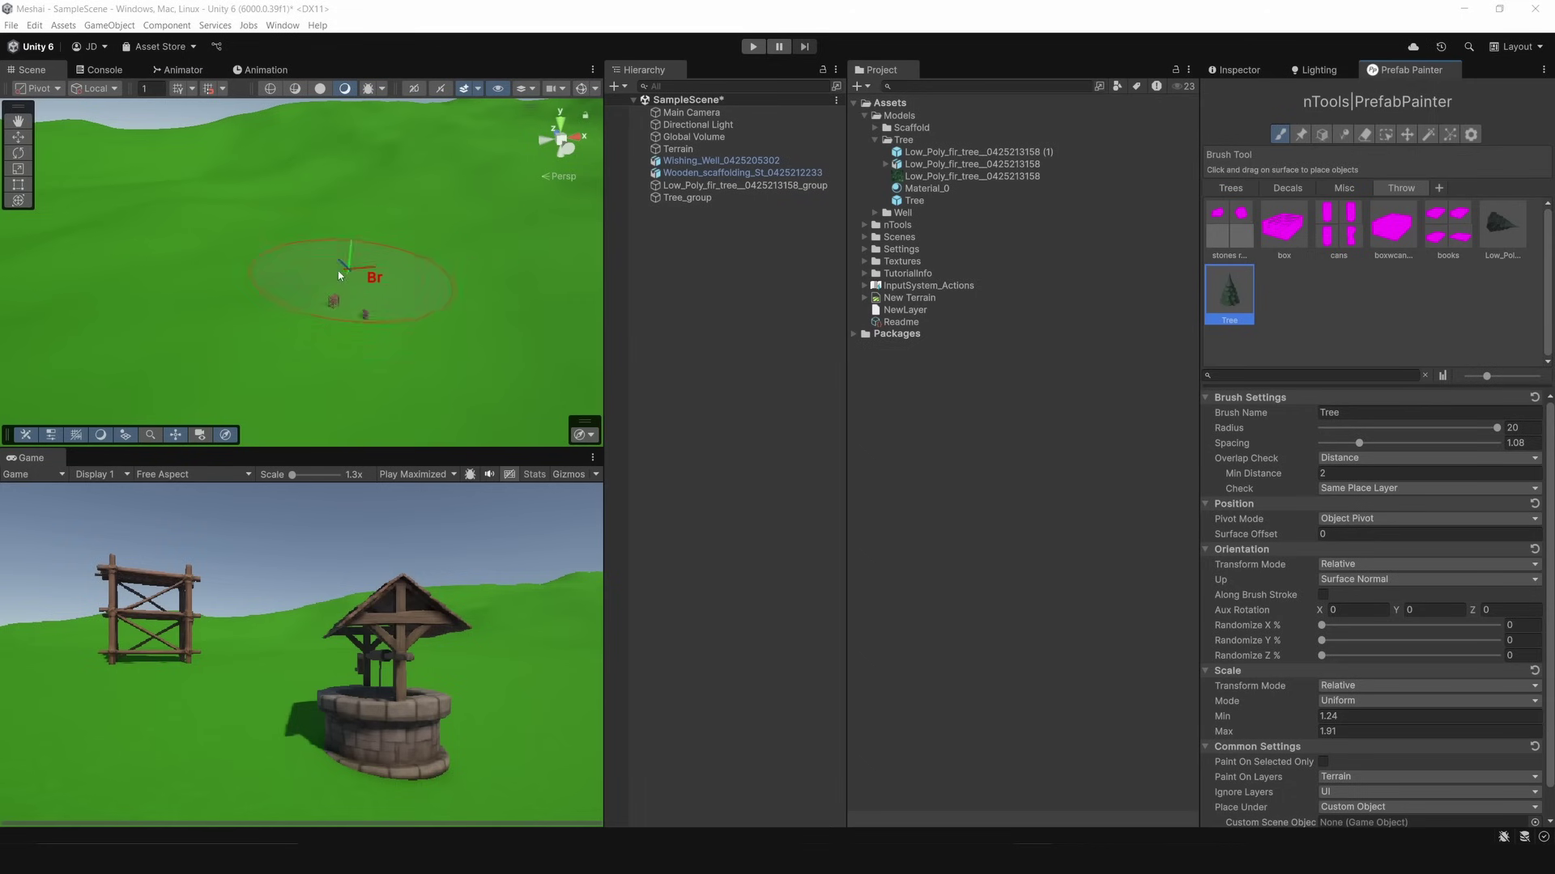
# Paint fir trees across the terrain and bring up the skybox material choices.
pyautogui.moveTo(273, 295)
pyautogui.mouseDown()
pyautogui.moveTo(209, 256)
pyautogui.moveTo(293, 200)
pyautogui.mouseUp()
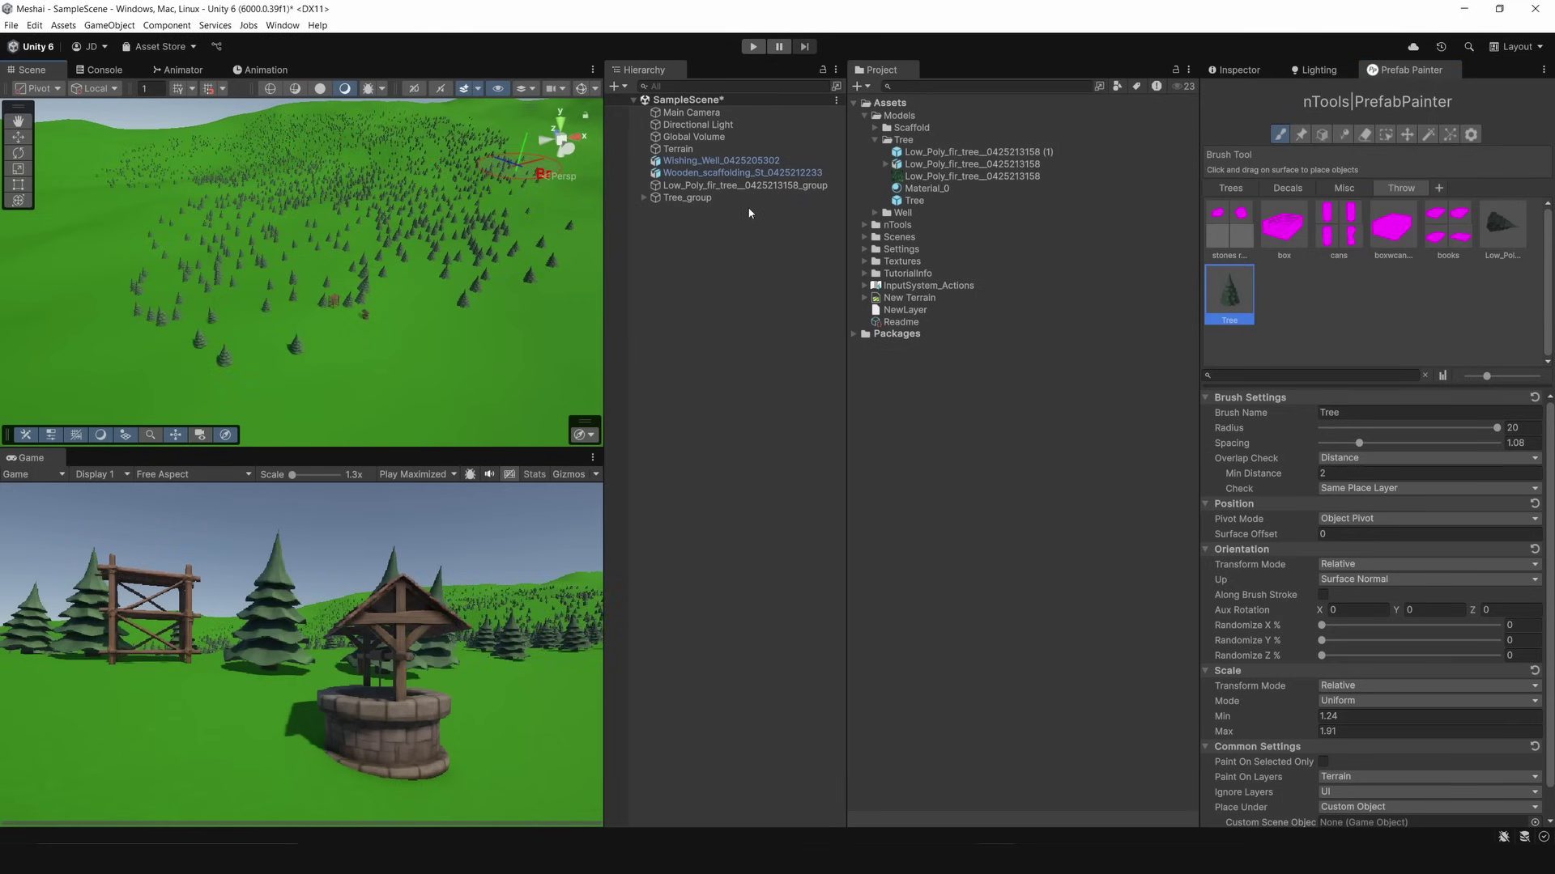
pyautogui.click(1536, 158)
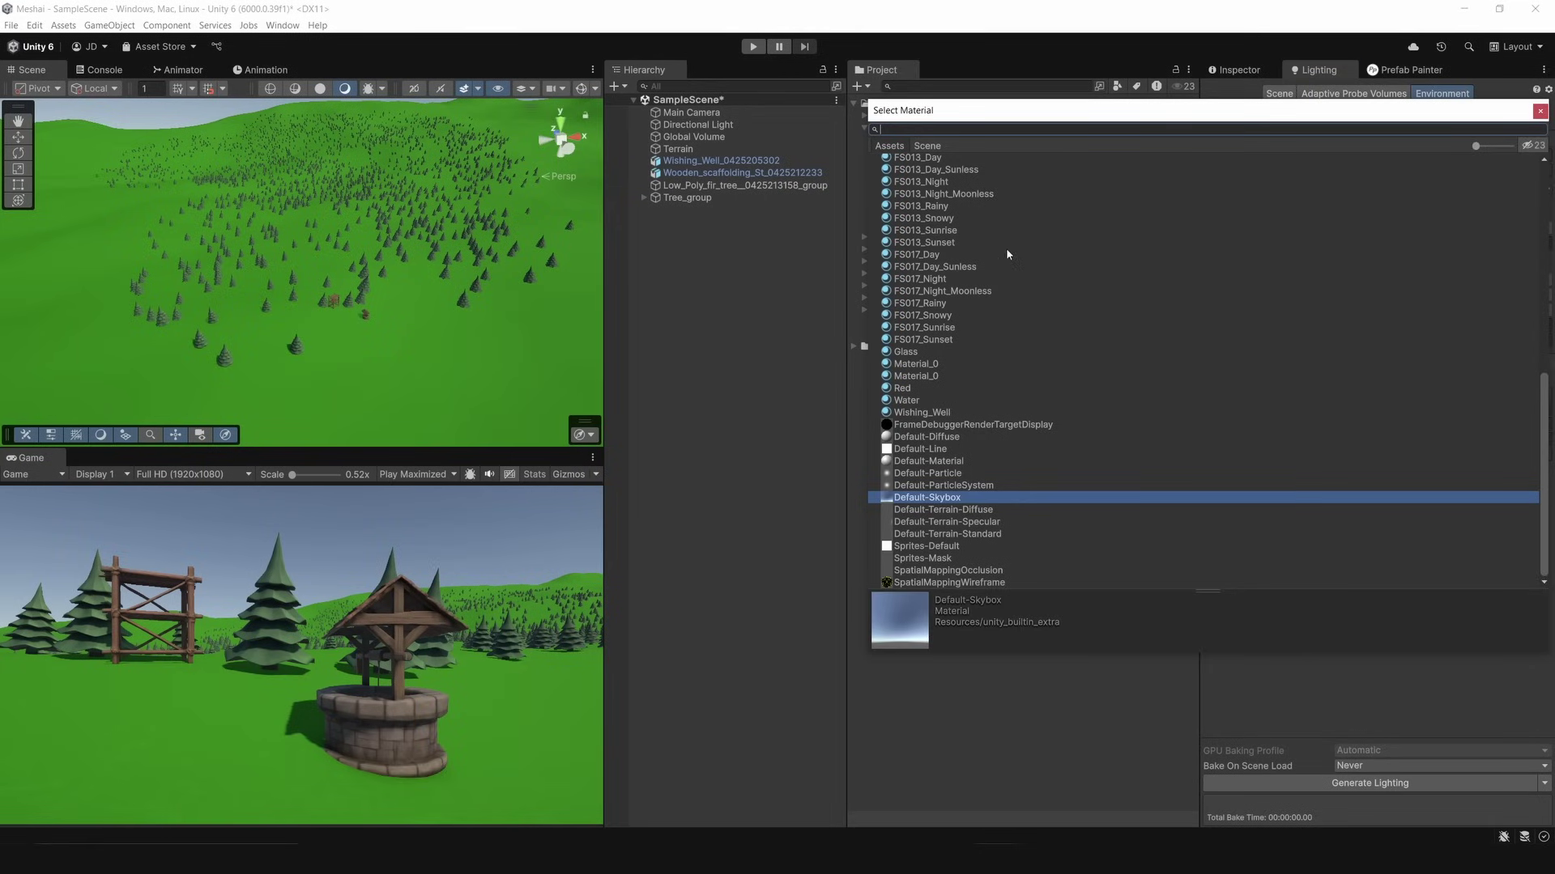
# Use FS017_Day as the skybox and enable fog with density 0.004.
pyautogui.click(931, 256)
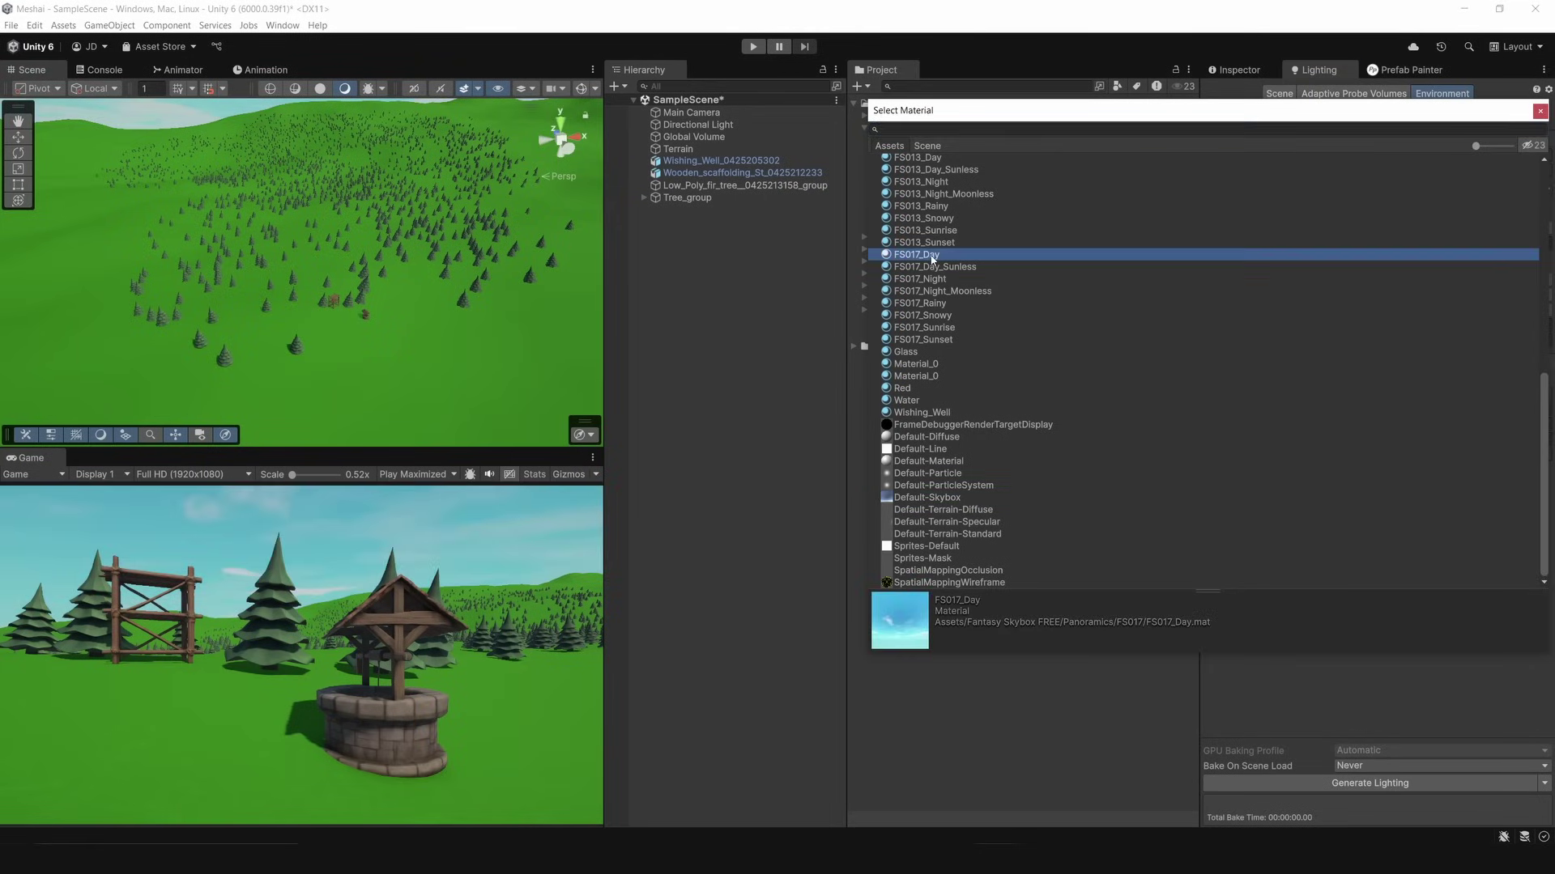
pyautogui.click(1338, 378)
pyautogui.doubleClick(1531, 424)
pyautogui.write('0.004')
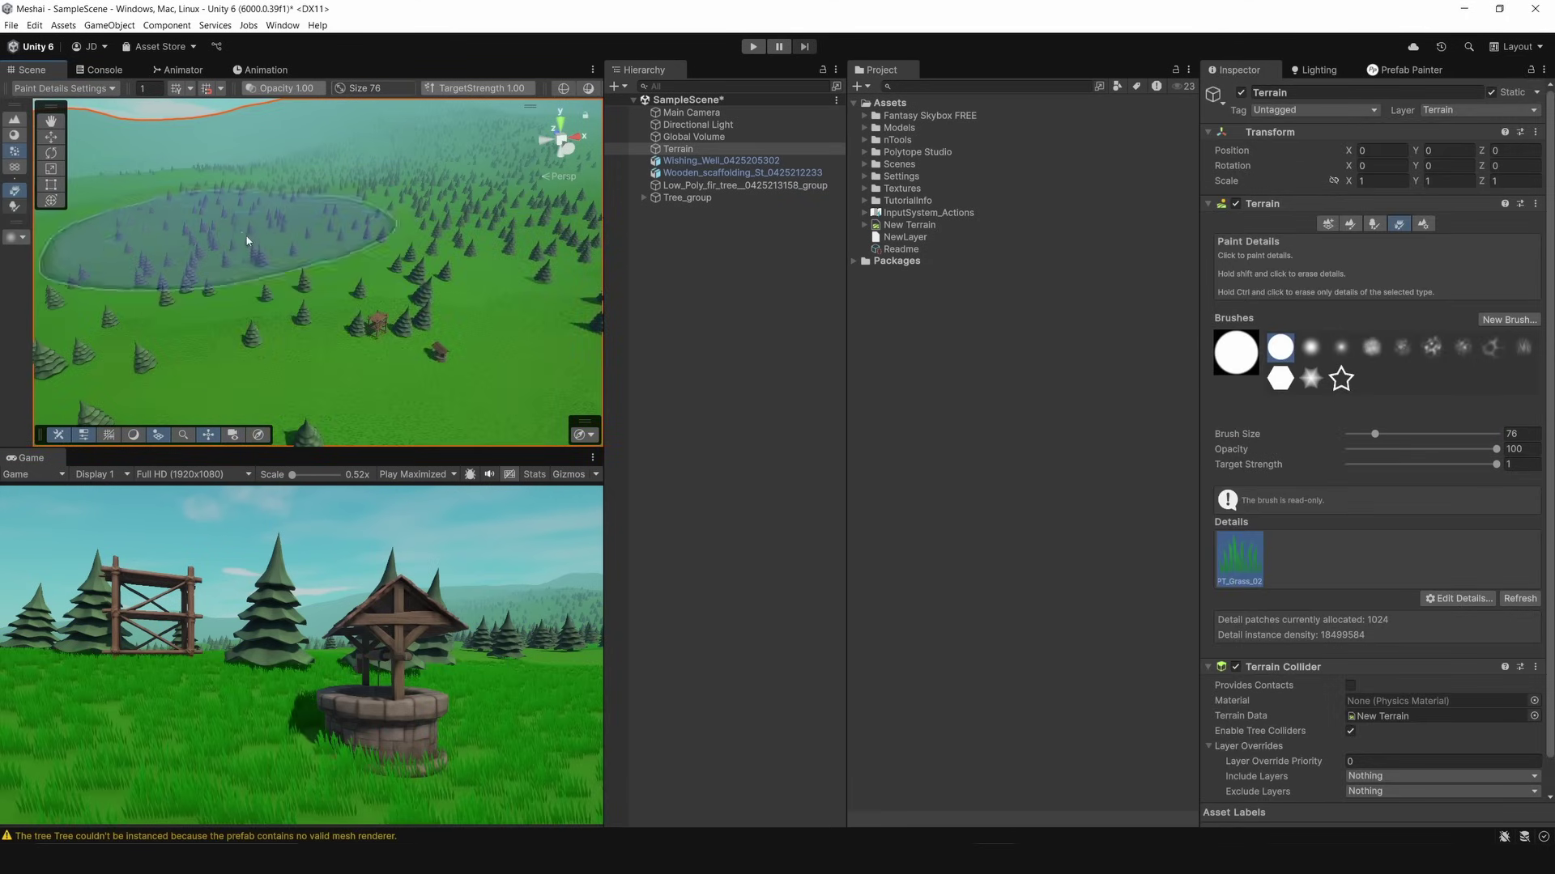
# Lower the PT_Grass_02 grass detail density and apply it.
pyautogui.click(1440, 597)
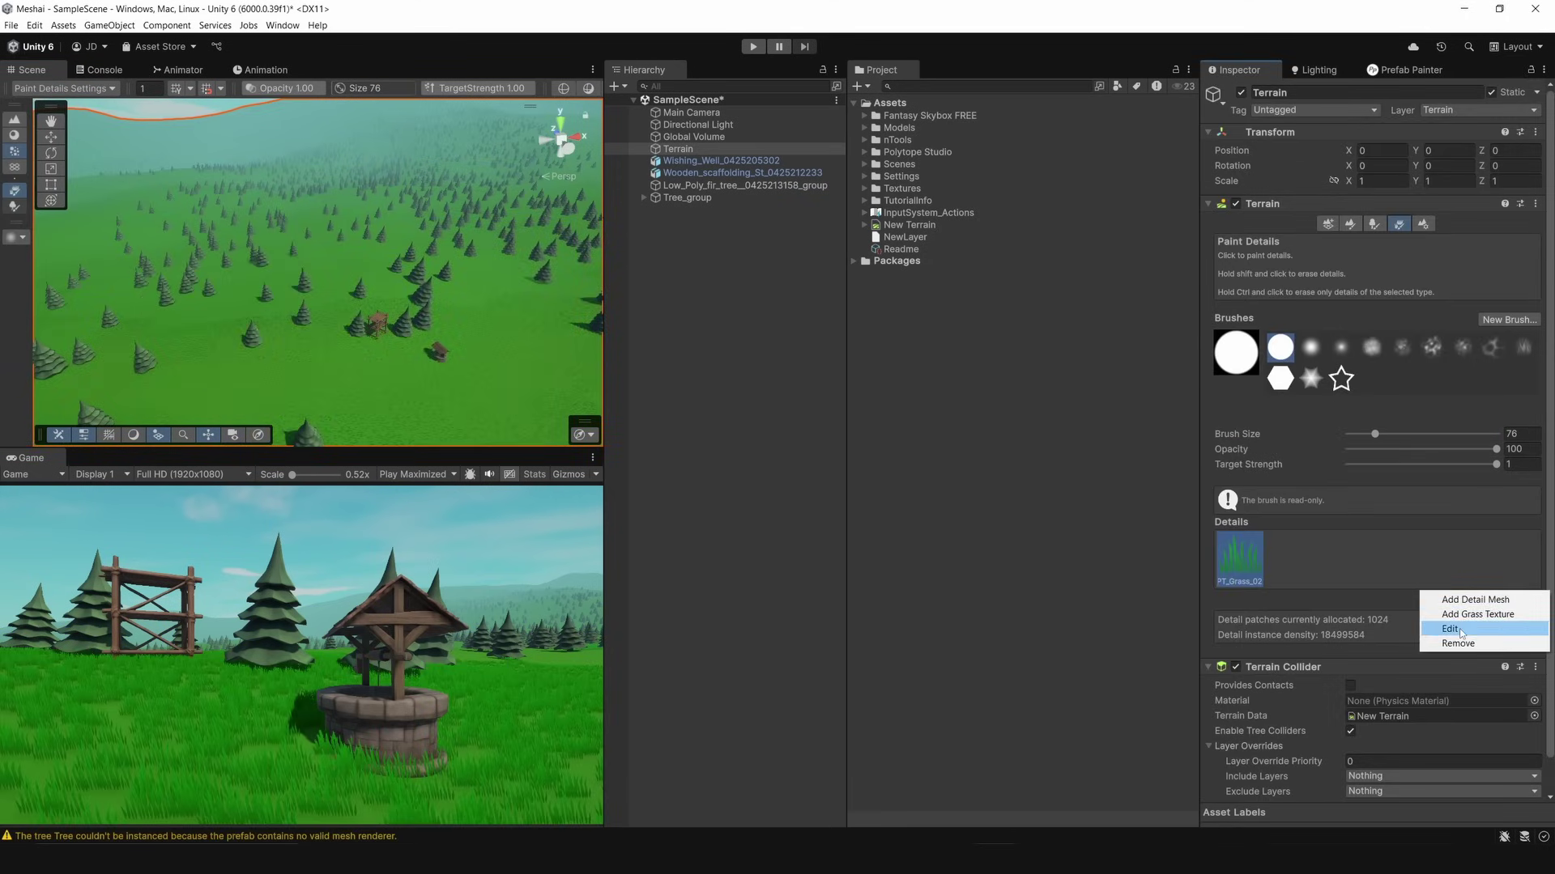
pyautogui.click(1462, 632)
pyautogui.moveTo(961, 404); pyautogui.dragTo(925, 403)
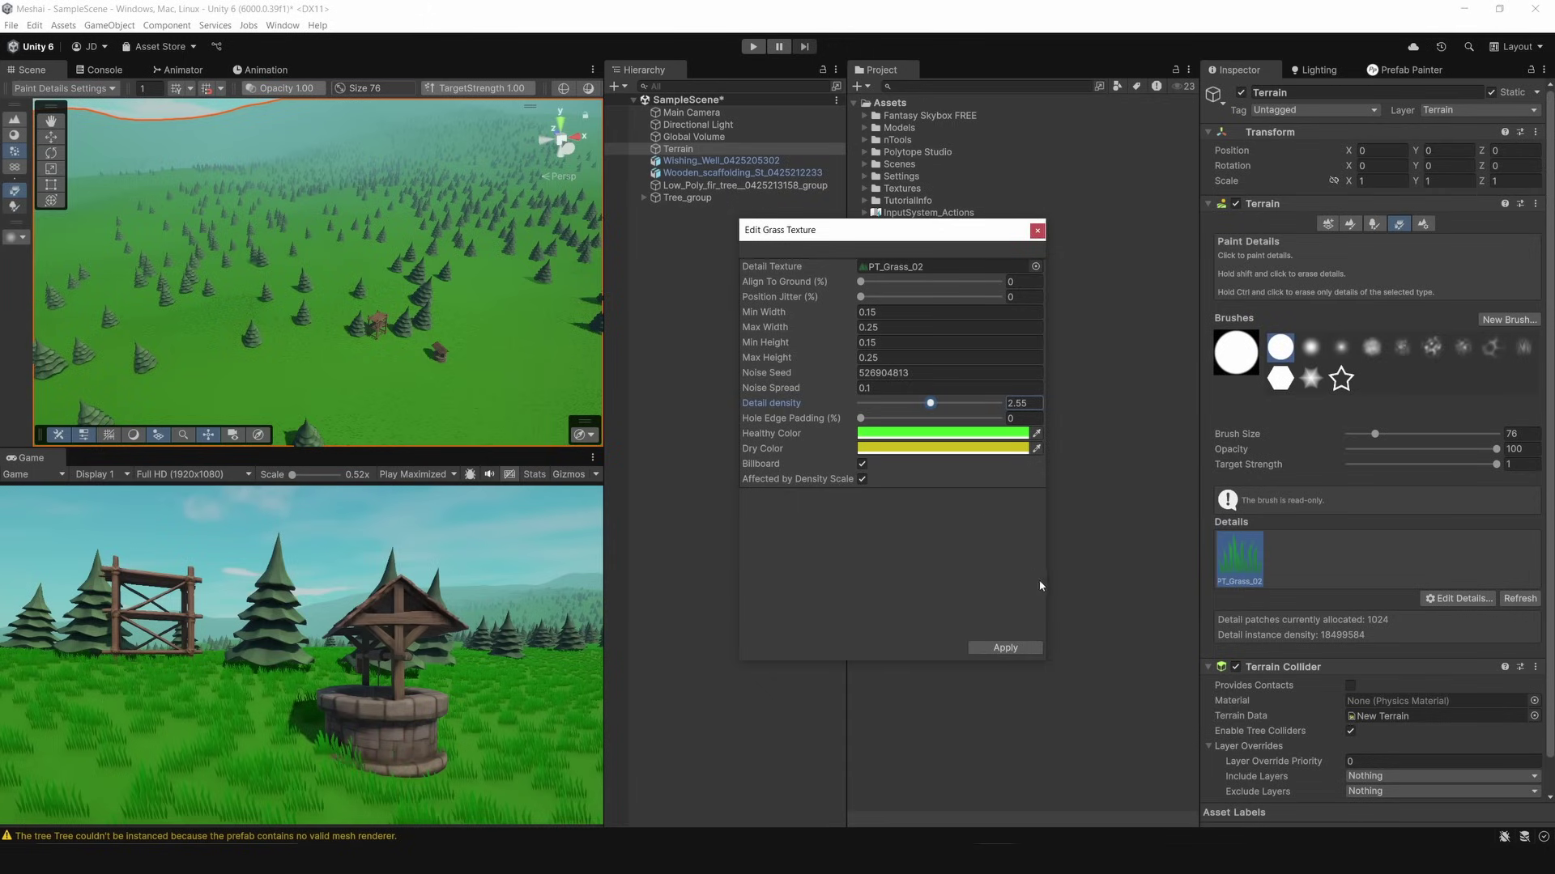
pyautogui.click(1025, 651)
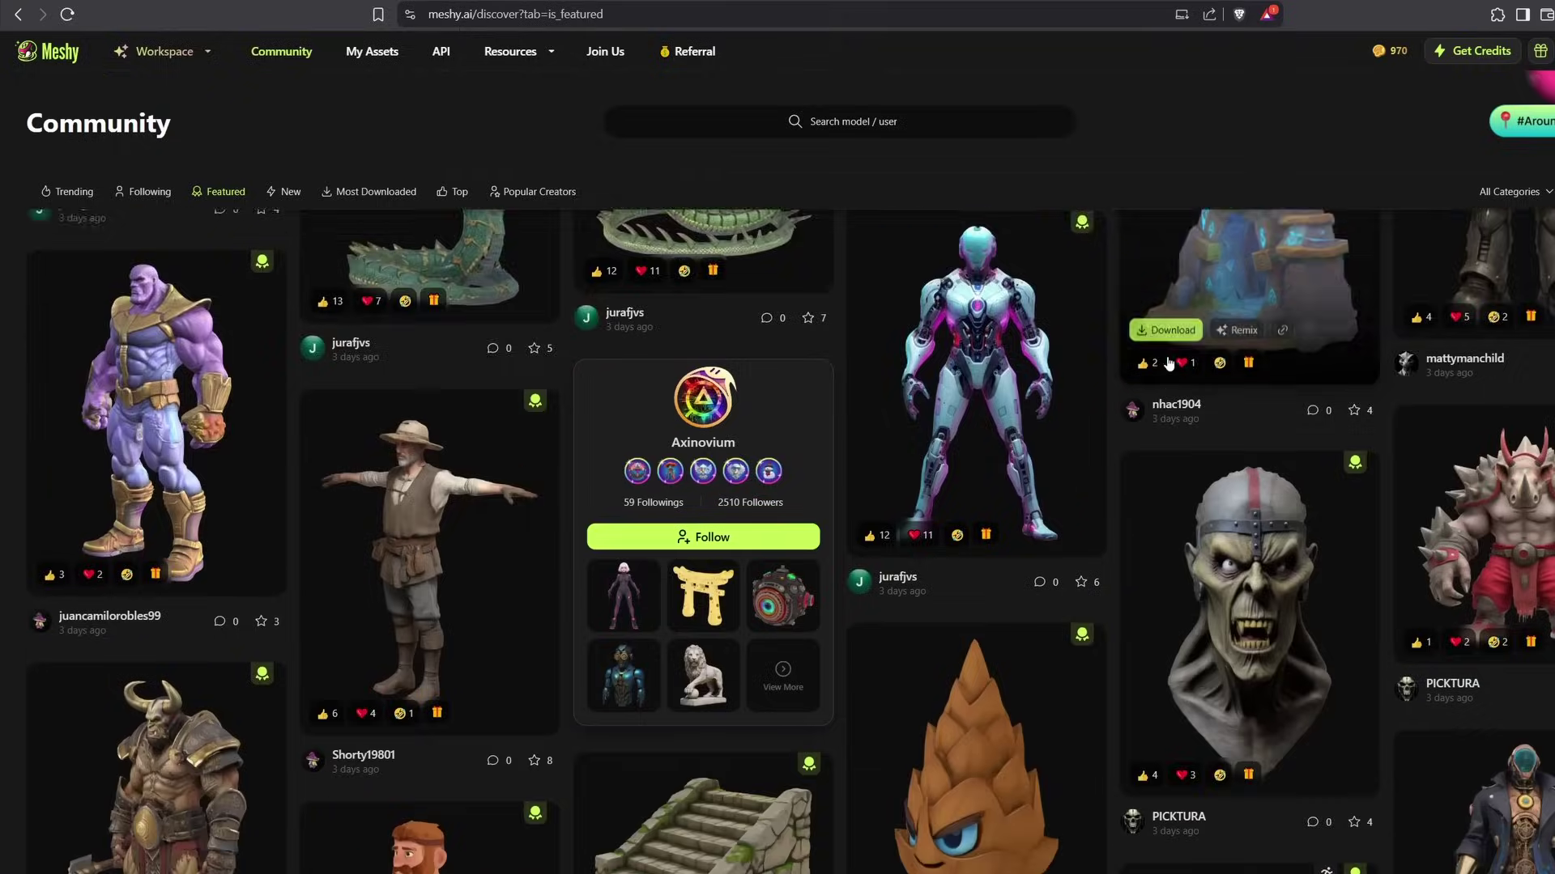
# Open the Medieval Villager Character page and preview its Running, Skill 3 and Flying Fist Kick animations.
pyautogui.scroll(-8, 1212, 422)
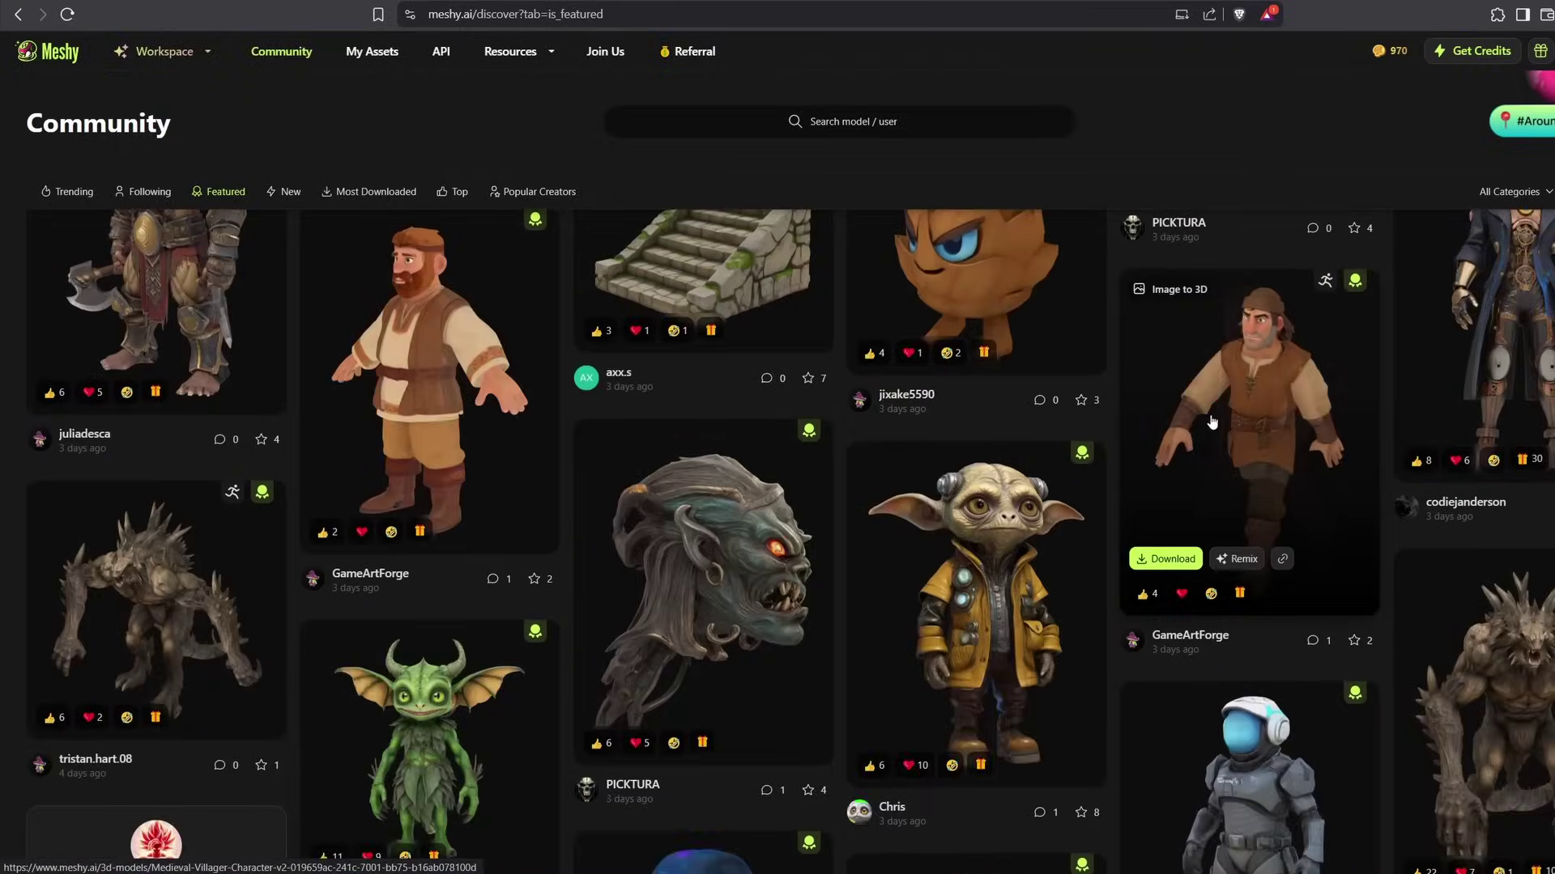
pyautogui.click(1212, 422)
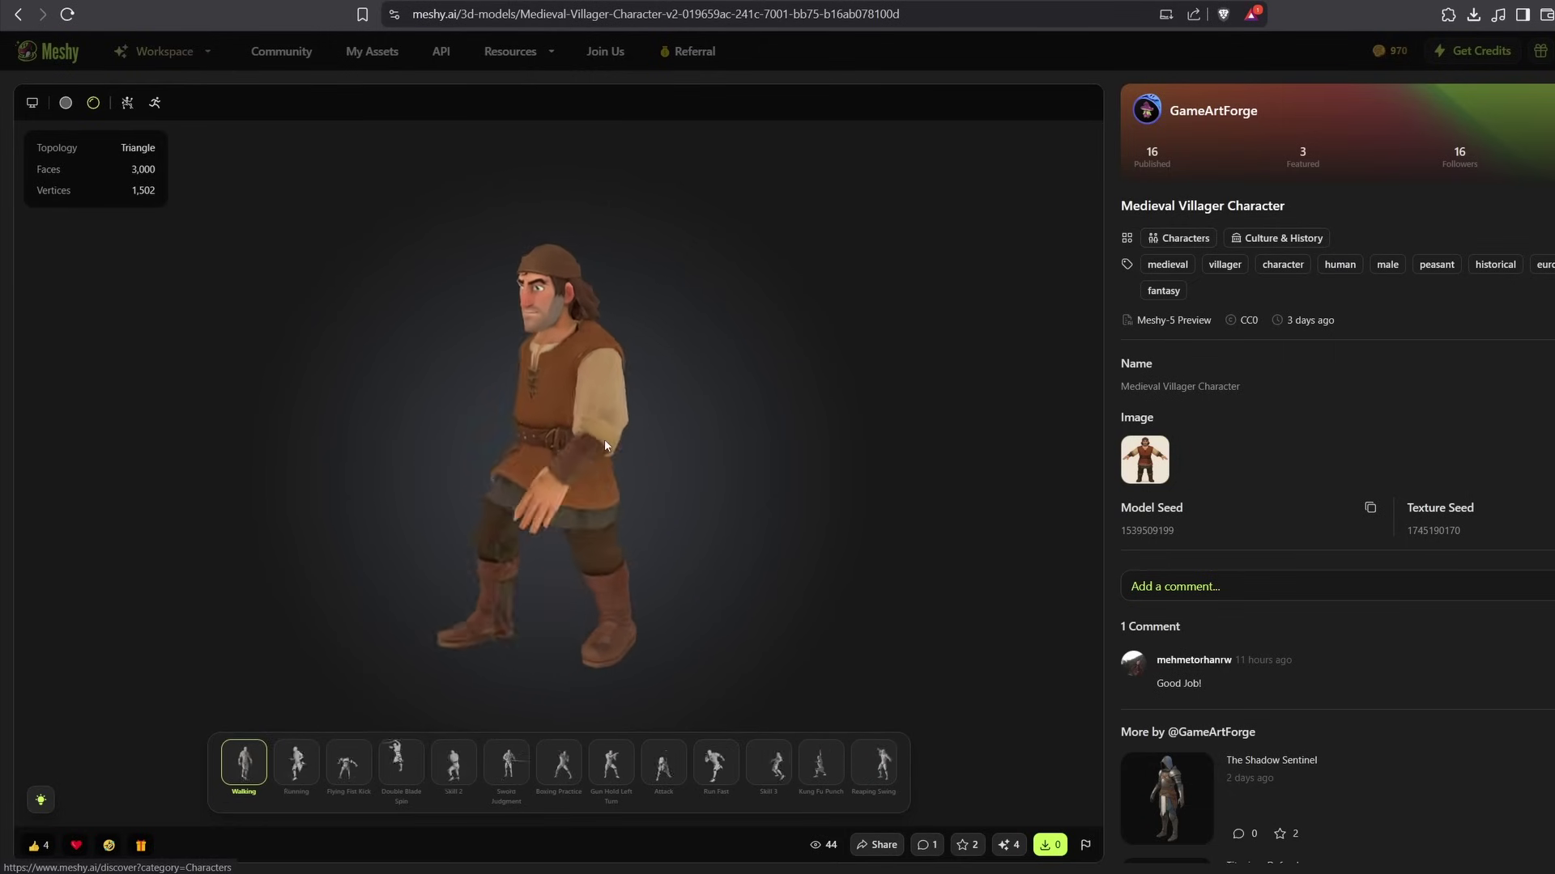
pyautogui.click(296, 765)
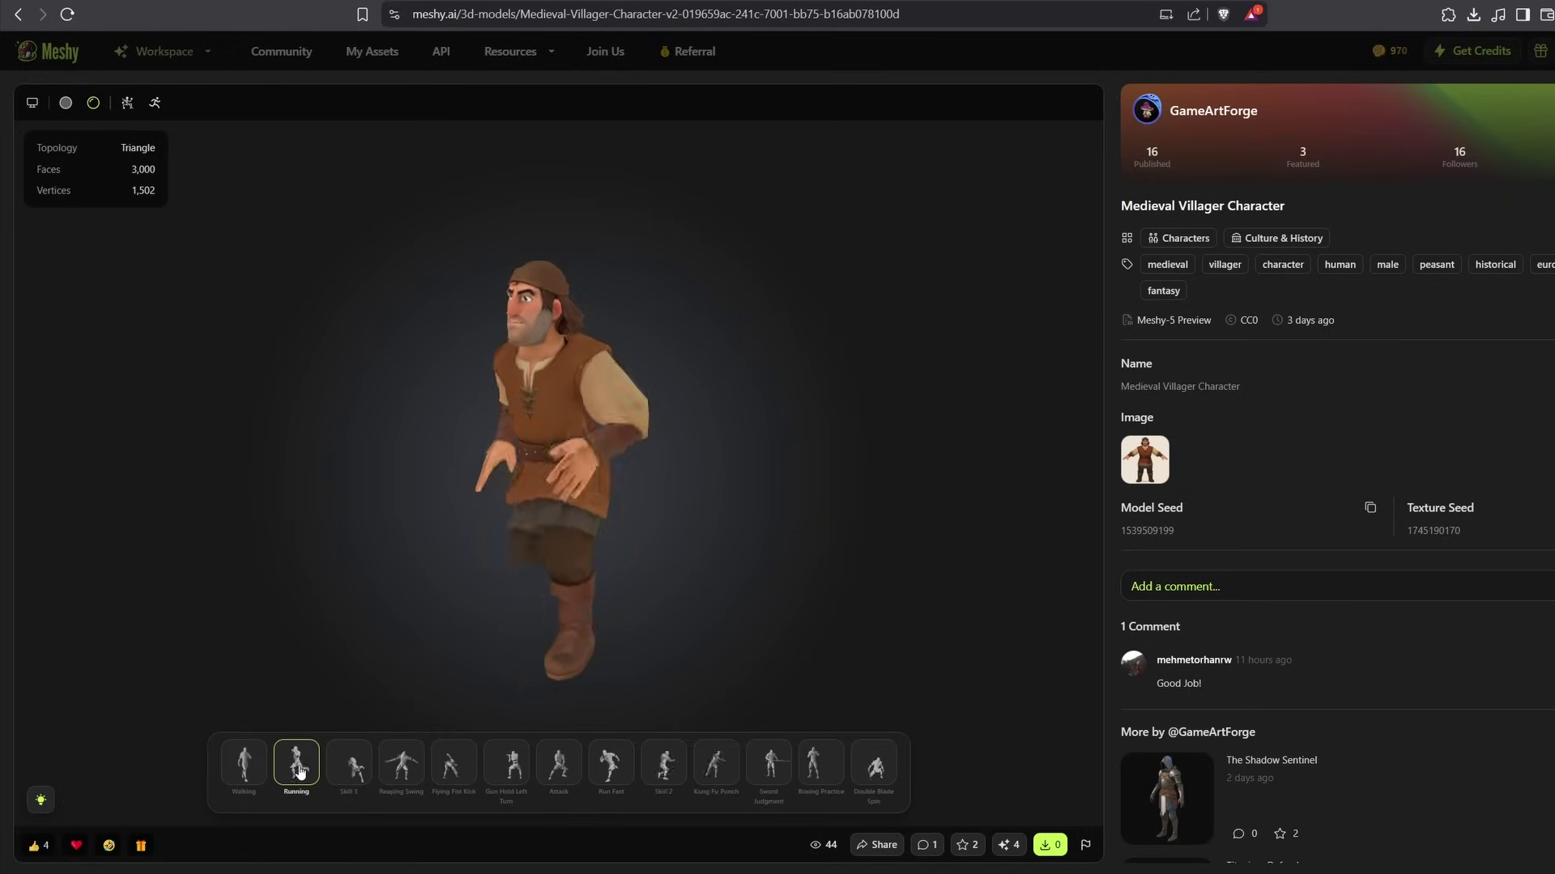
pyautogui.click(349, 765)
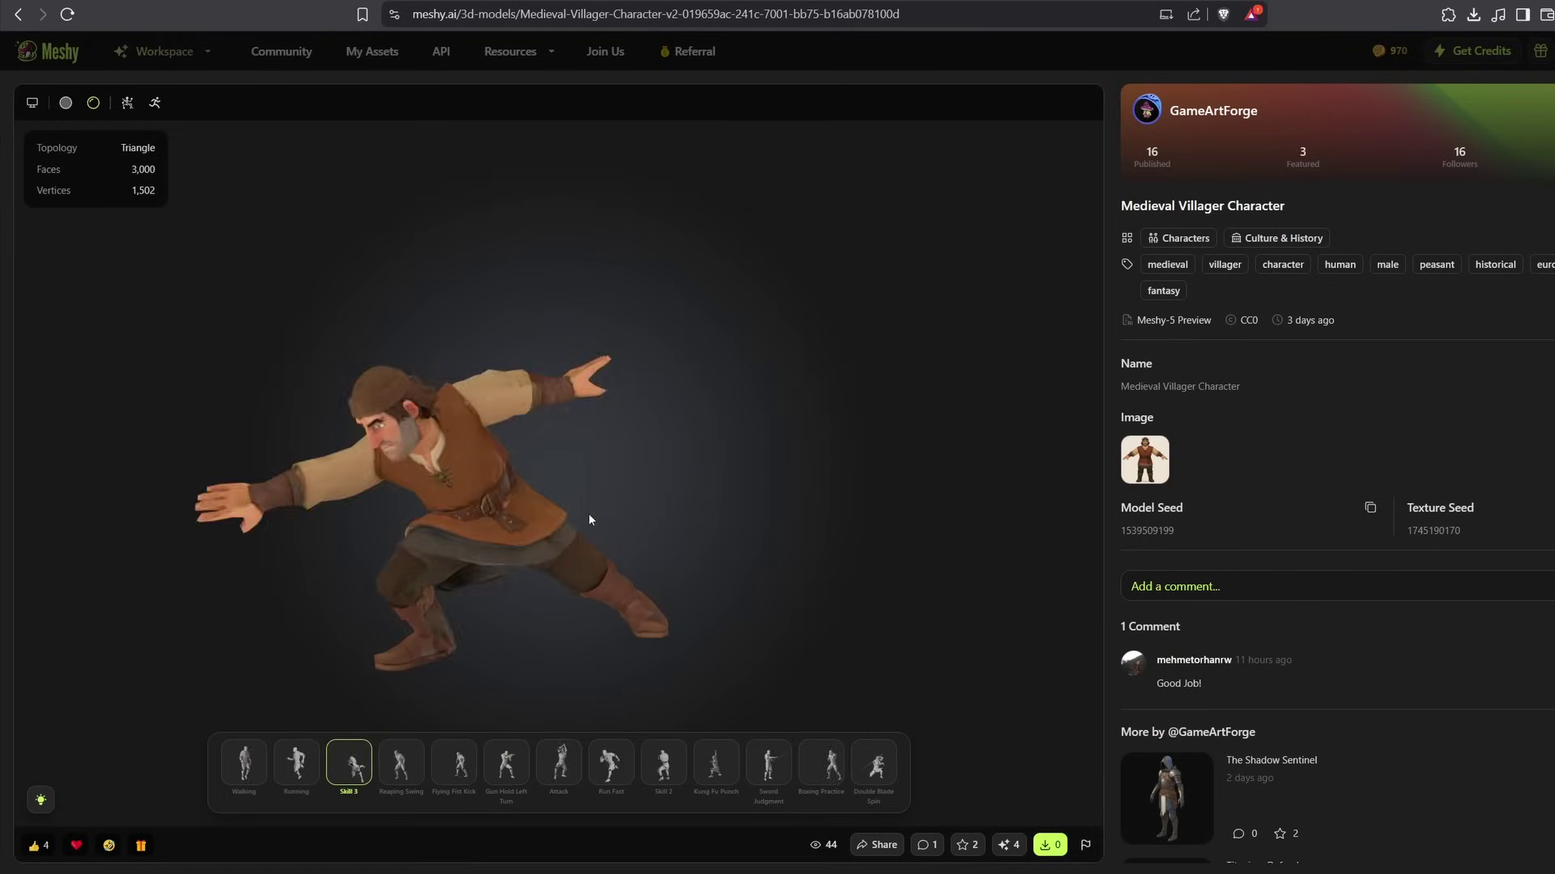
pyautogui.click(462, 770)
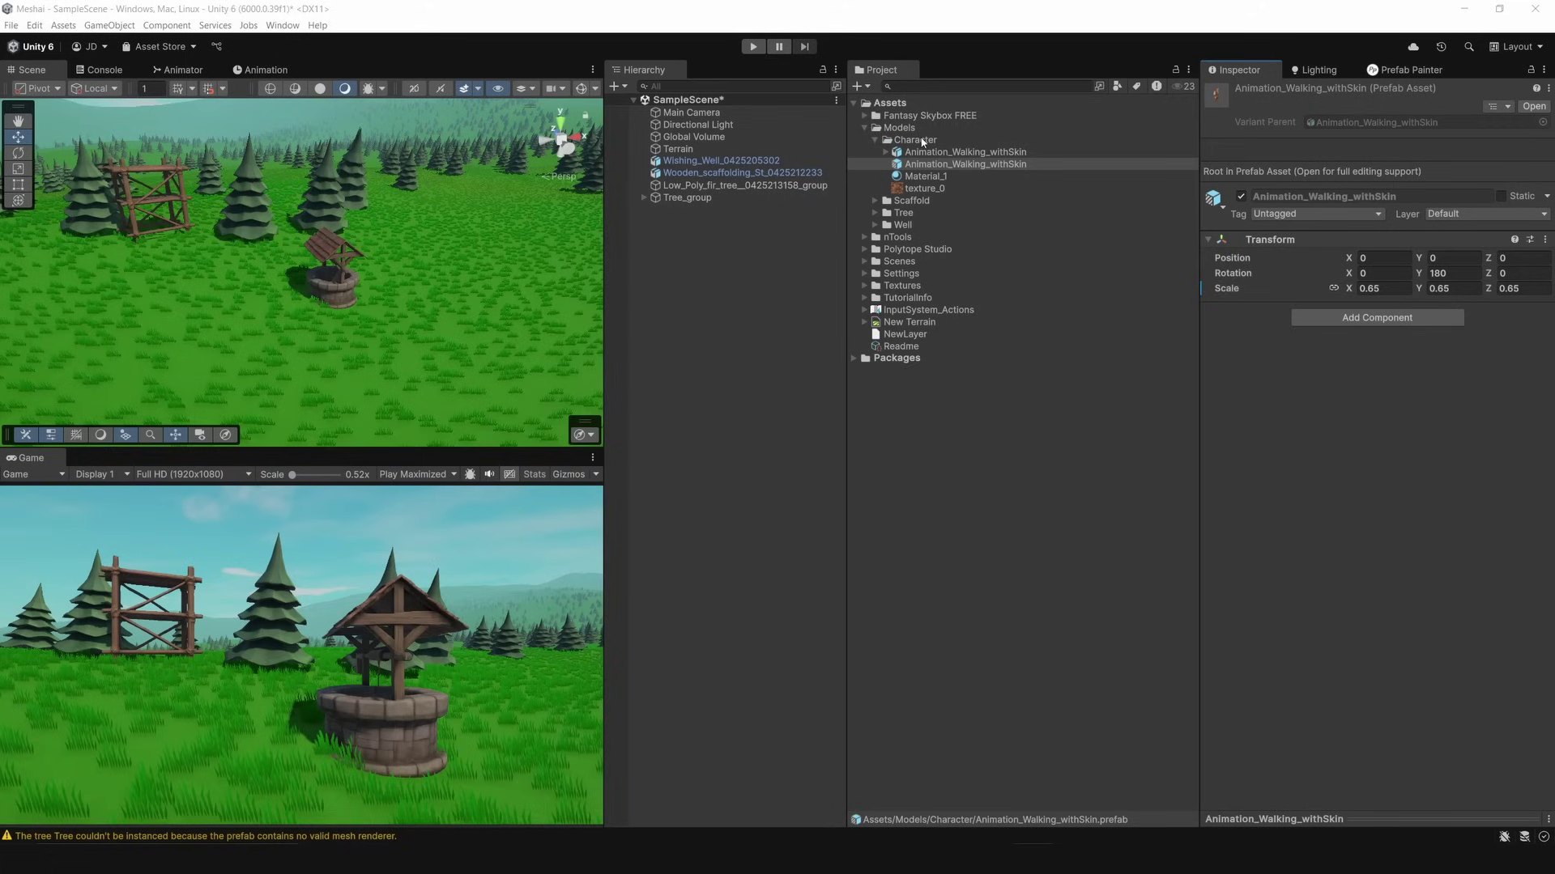
# Place the walking villager prefab beside the well and add an Animator component.
pyautogui.click(923, 142)
pyautogui.click(964, 152)
pyautogui.click(972, 165)
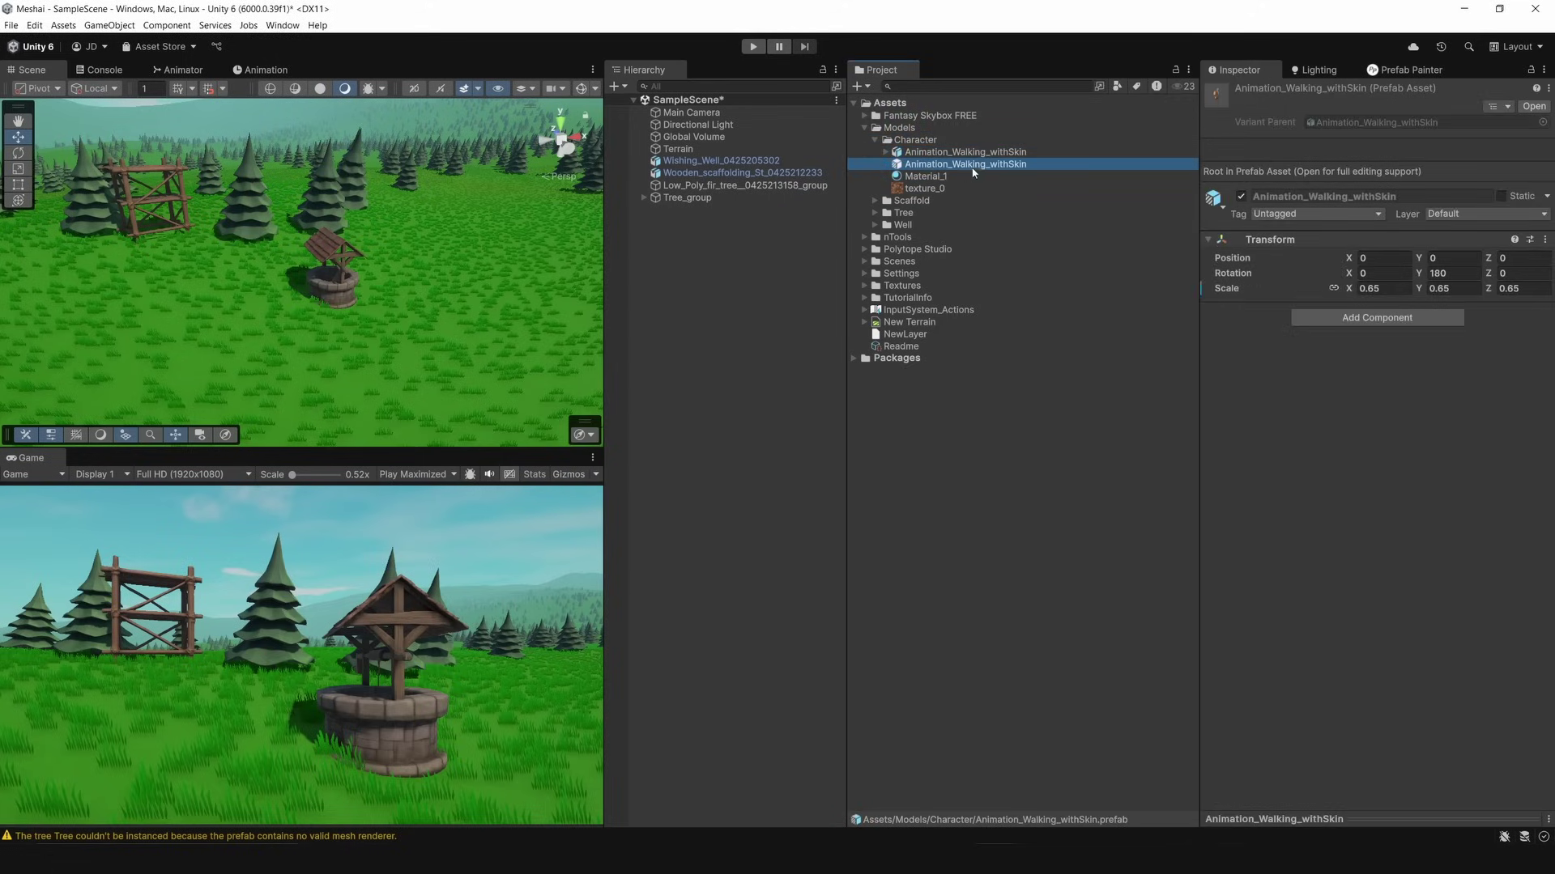
pyautogui.moveTo(527, 214); pyautogui.dragTo(287, 304)
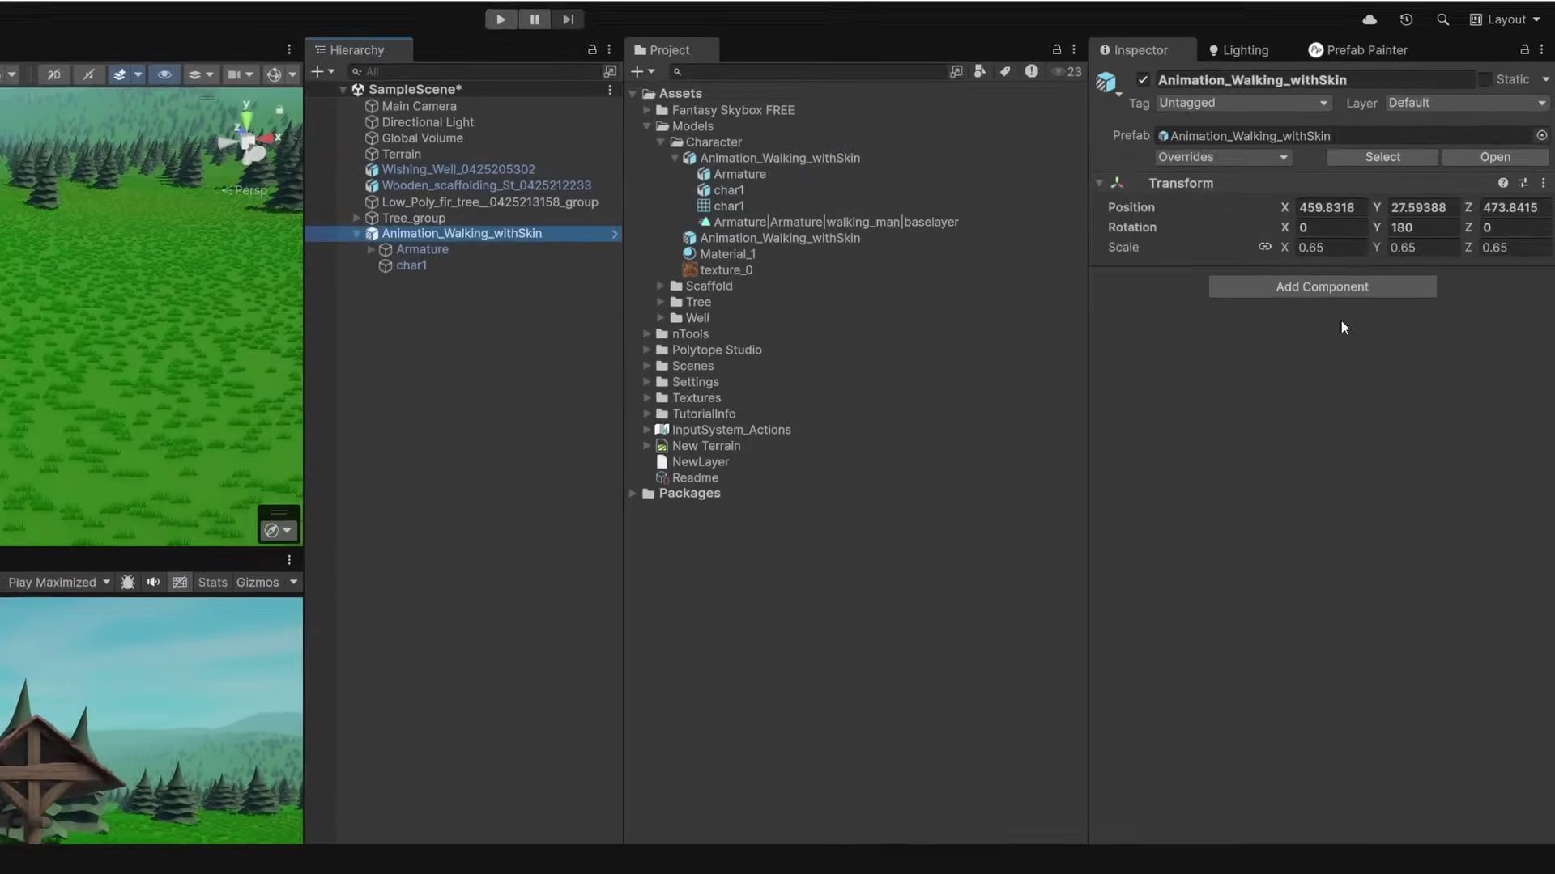
pyautogui.click(1375, 253)
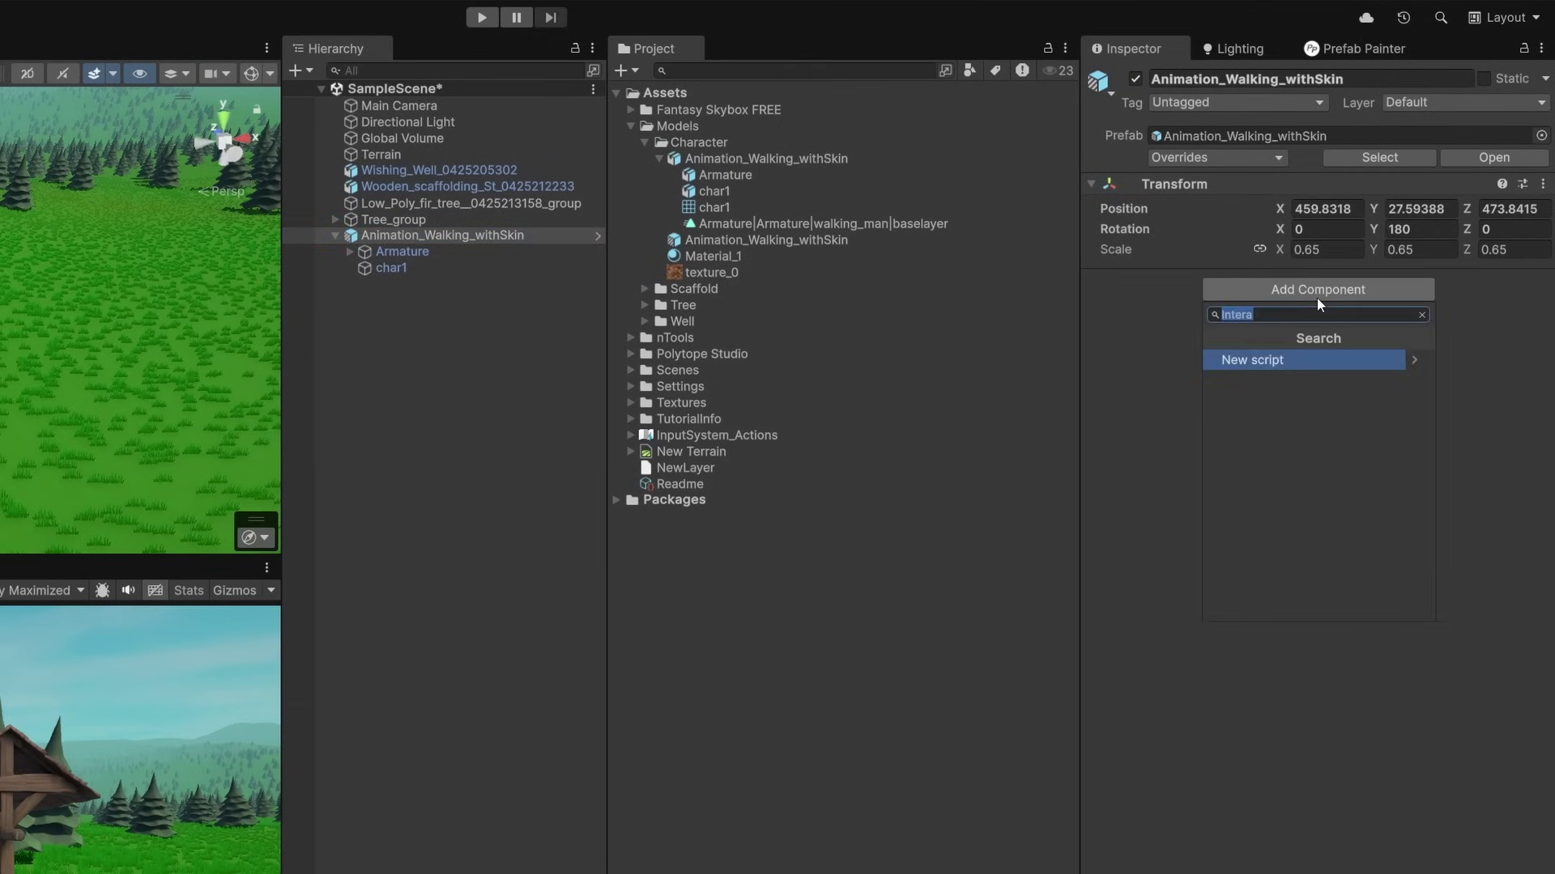
pyautogui.write('animat')
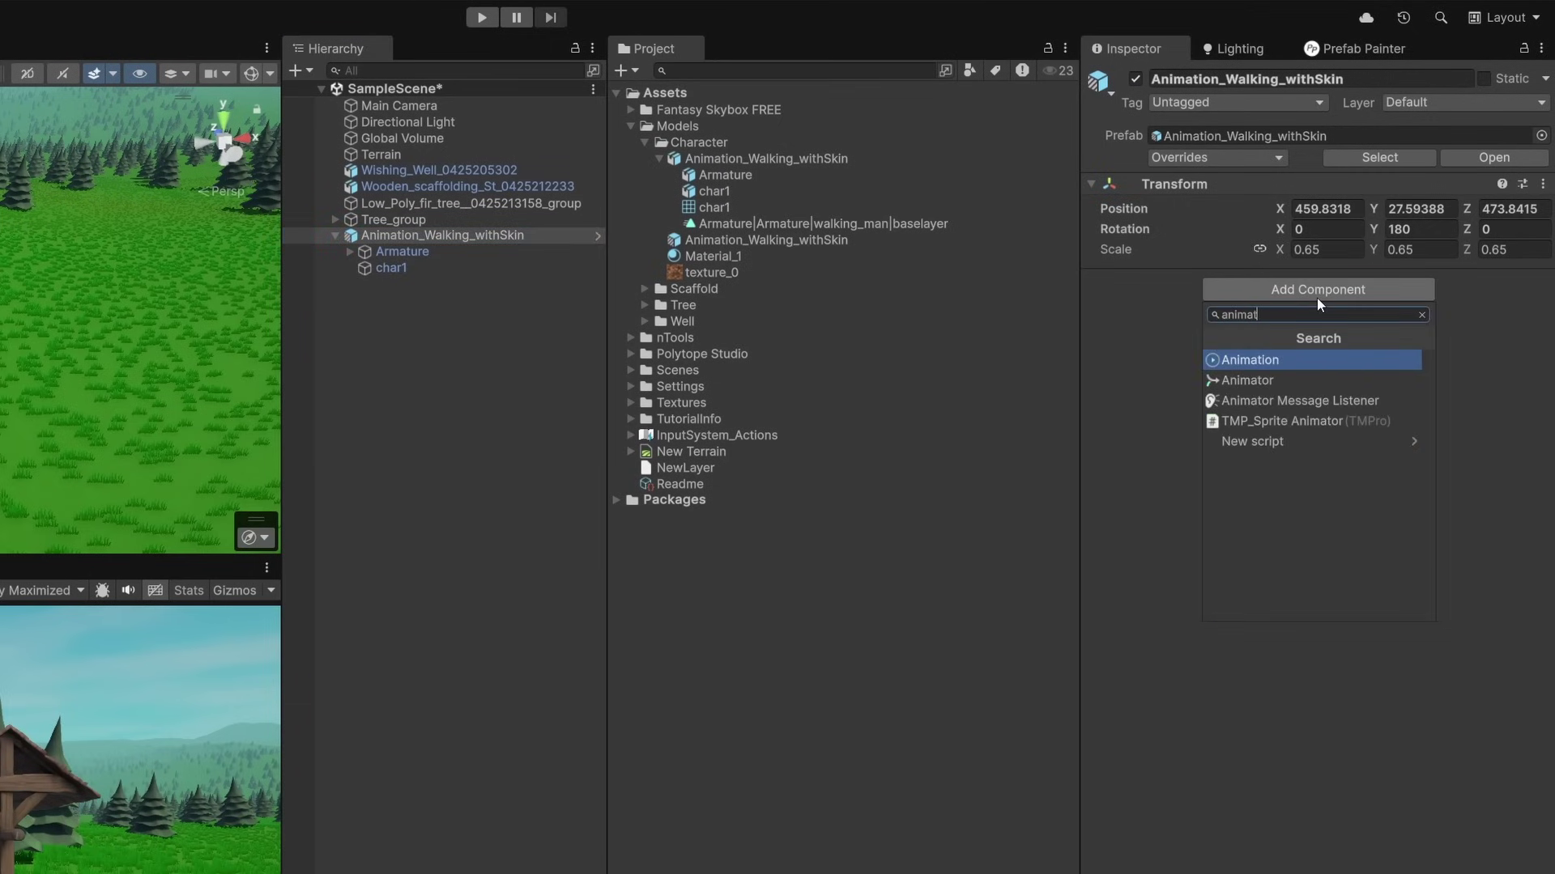
pyautogui.click(1278, 380)
# Create an Animator Controller named CharacterAnimator in the Character folder.
pyautogui.click(698, 142)
pyautogui.rightClick(701, 144)
pyautogui.moveTo(764, 156)
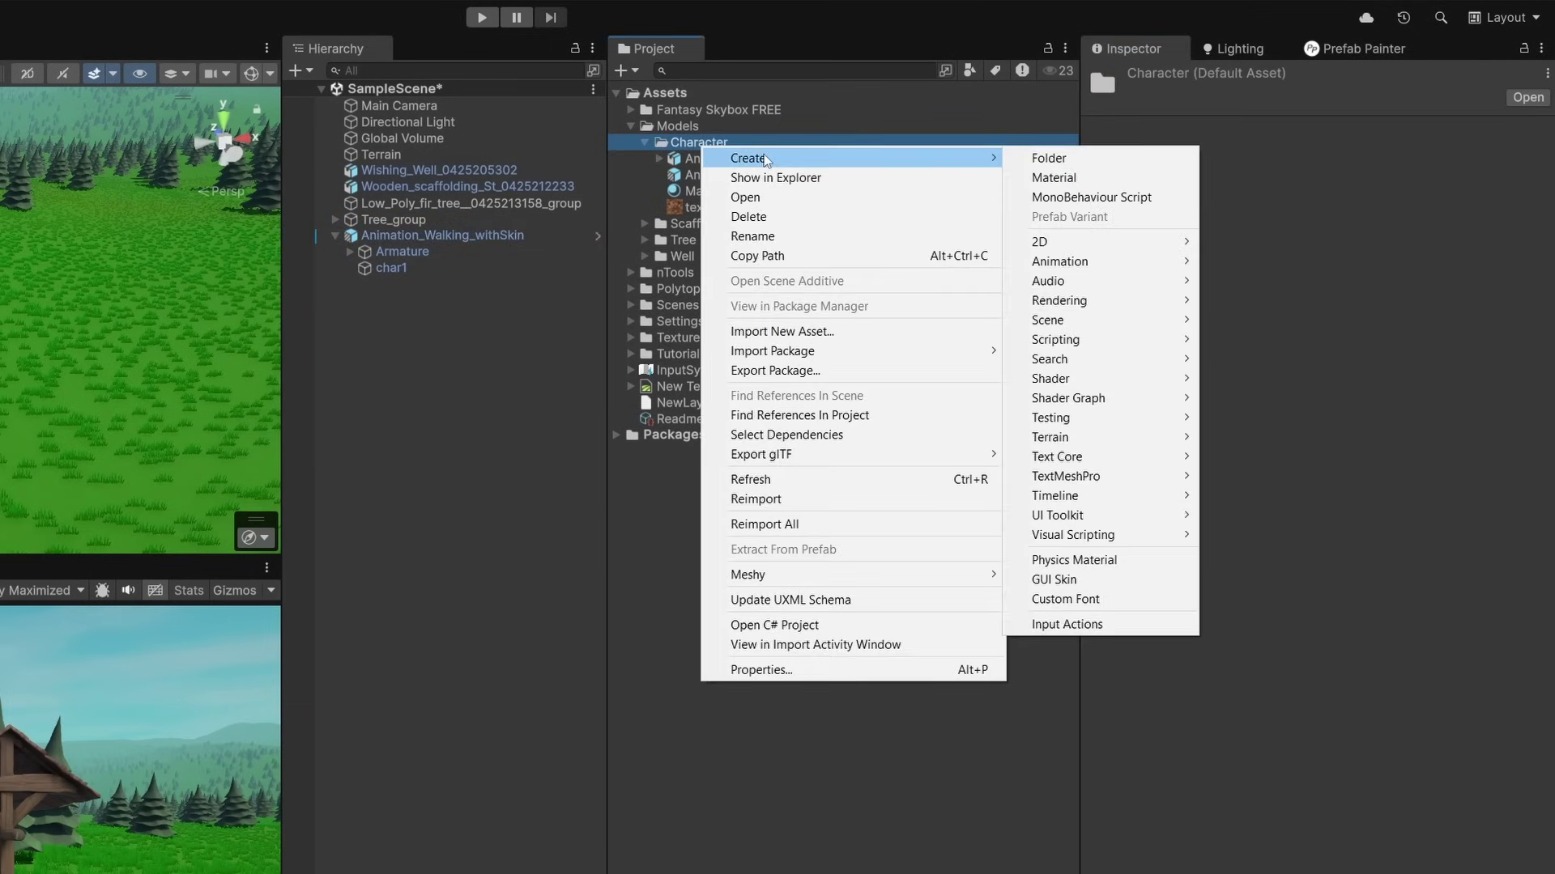
pyautogui.moveTo(1069, 261)
pyautogui.click(1297, 262)
pyautogui.write('CharacterAnimato')
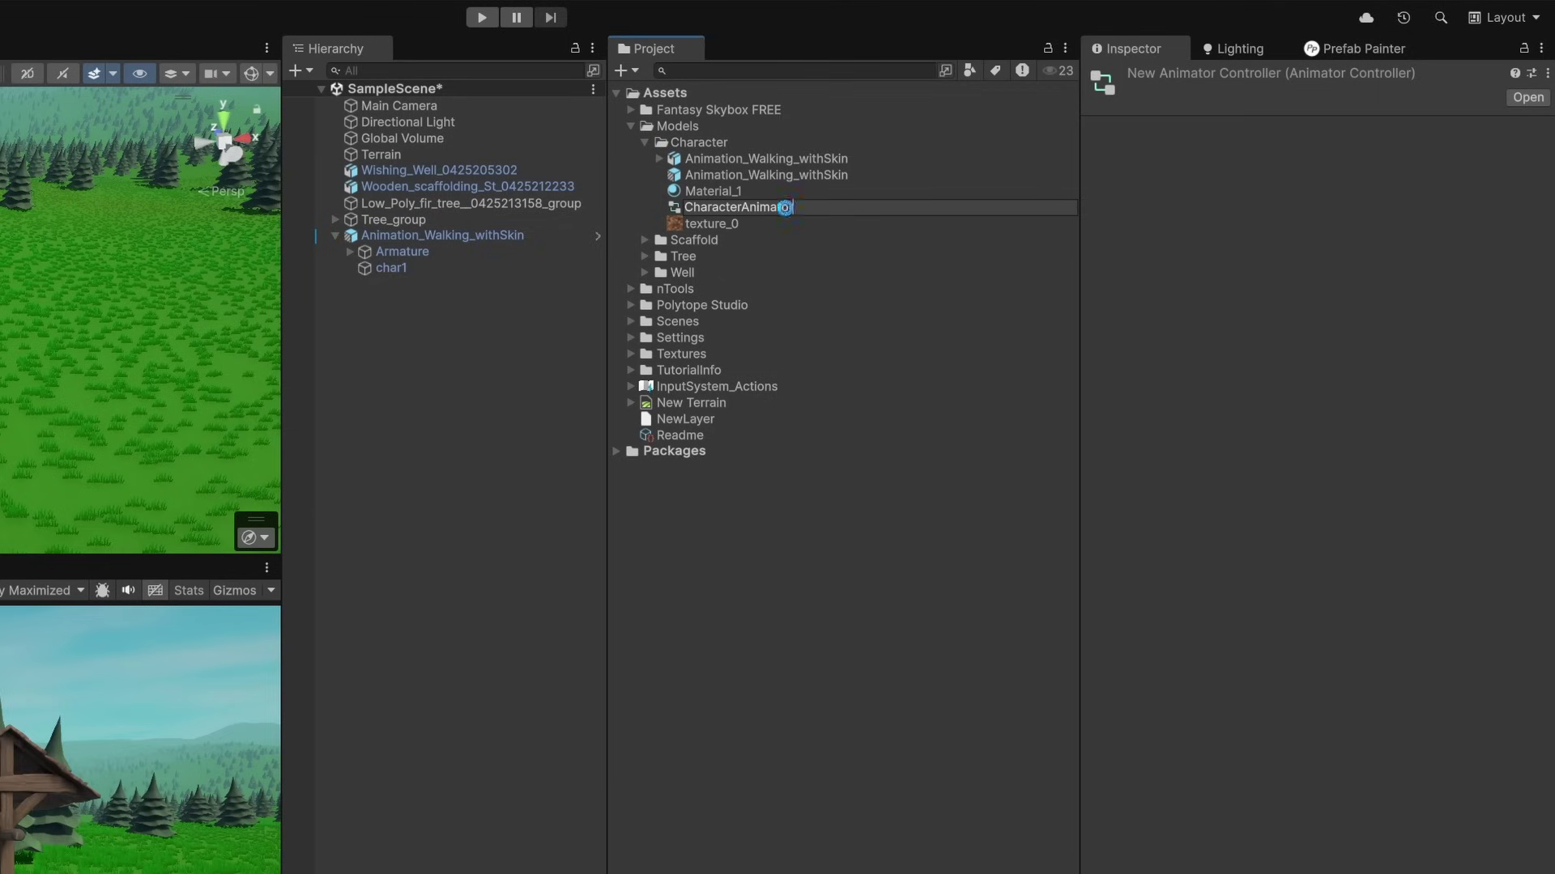
pyautogui.write('r')
pyautogui.press('Return')
# Assign CharacterAnimator as the villager's Animator controller.
pyautogui.click(486, 236)
pyautogui.moveTo(740, 191); pyautogui.dragTo(1338, 308)
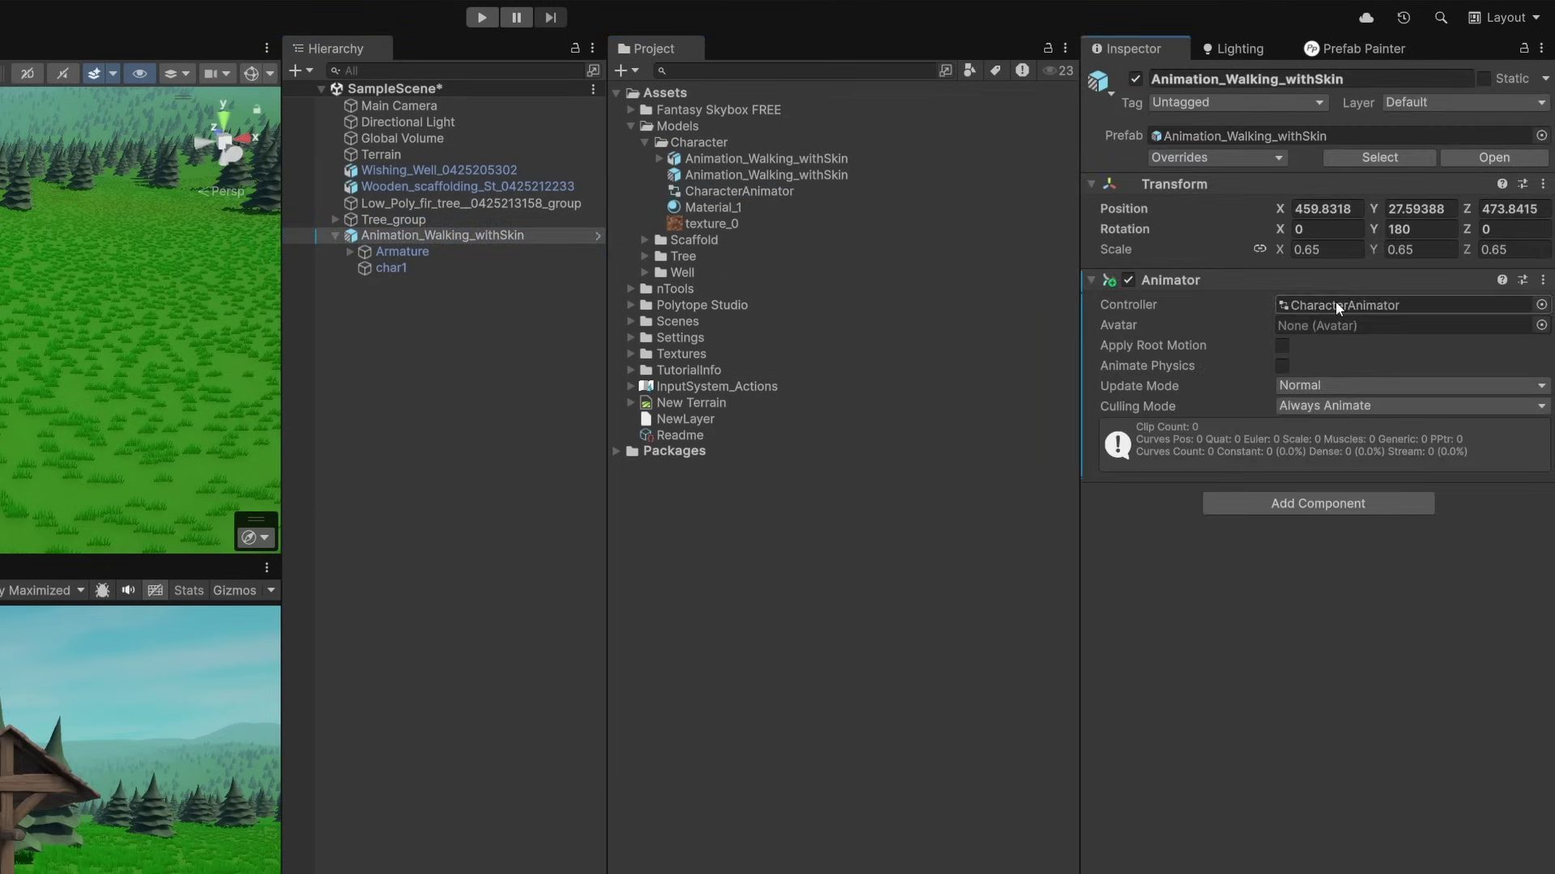
pyautogui.doubleClick(1338, 307)
pyautogui.click(747, 160)
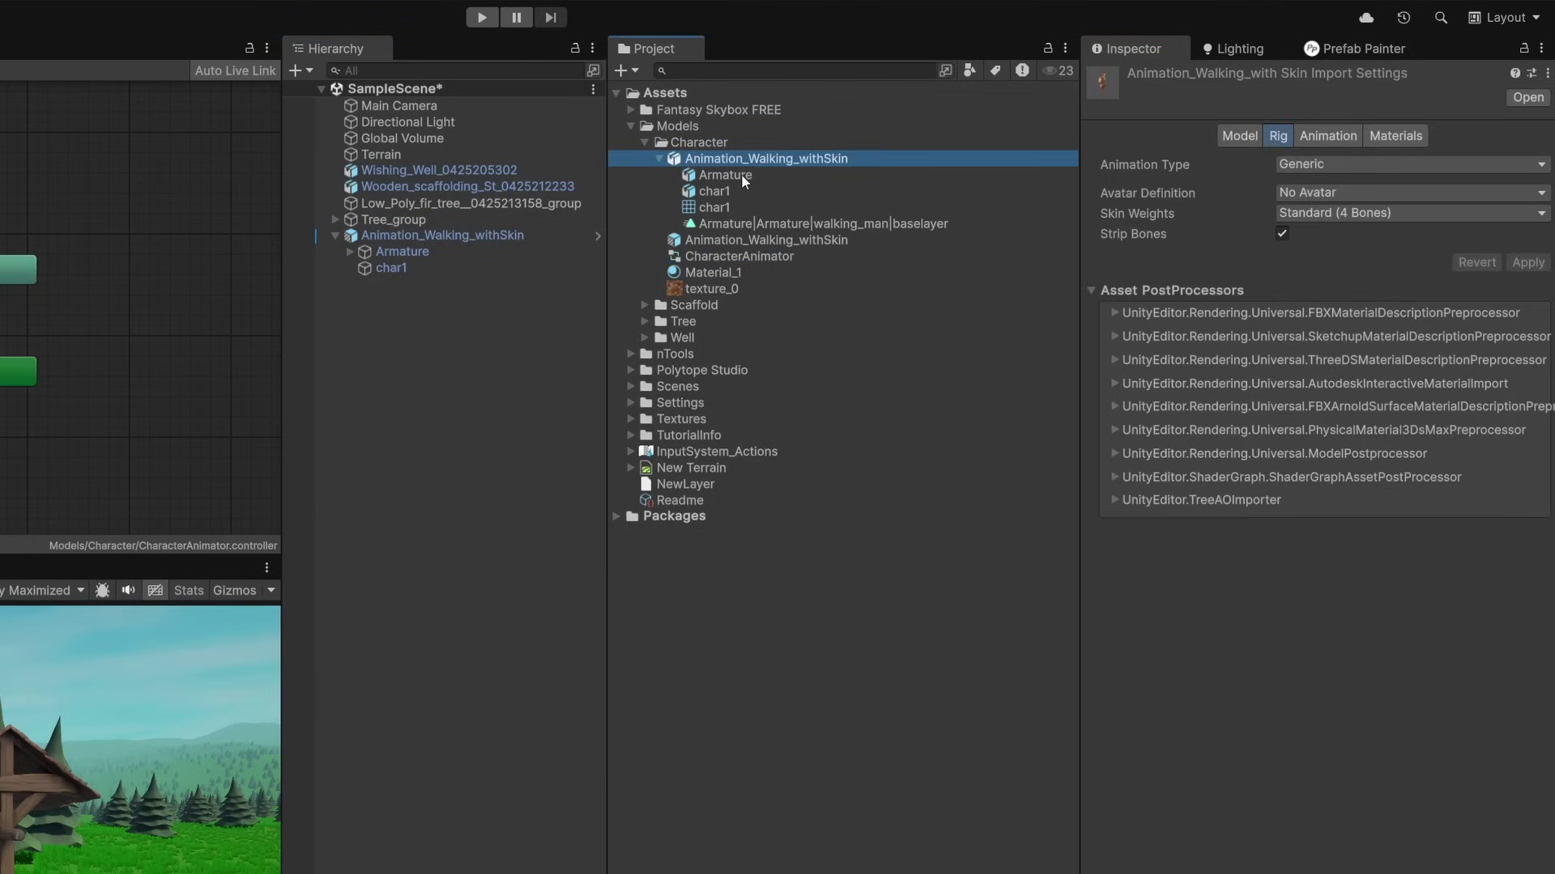
# Set the villager model's rig to Humanoid, apply it, and assign the generated avatar.
pyautogui.click(1372, 165)
pyautogui.click(1328, 245)
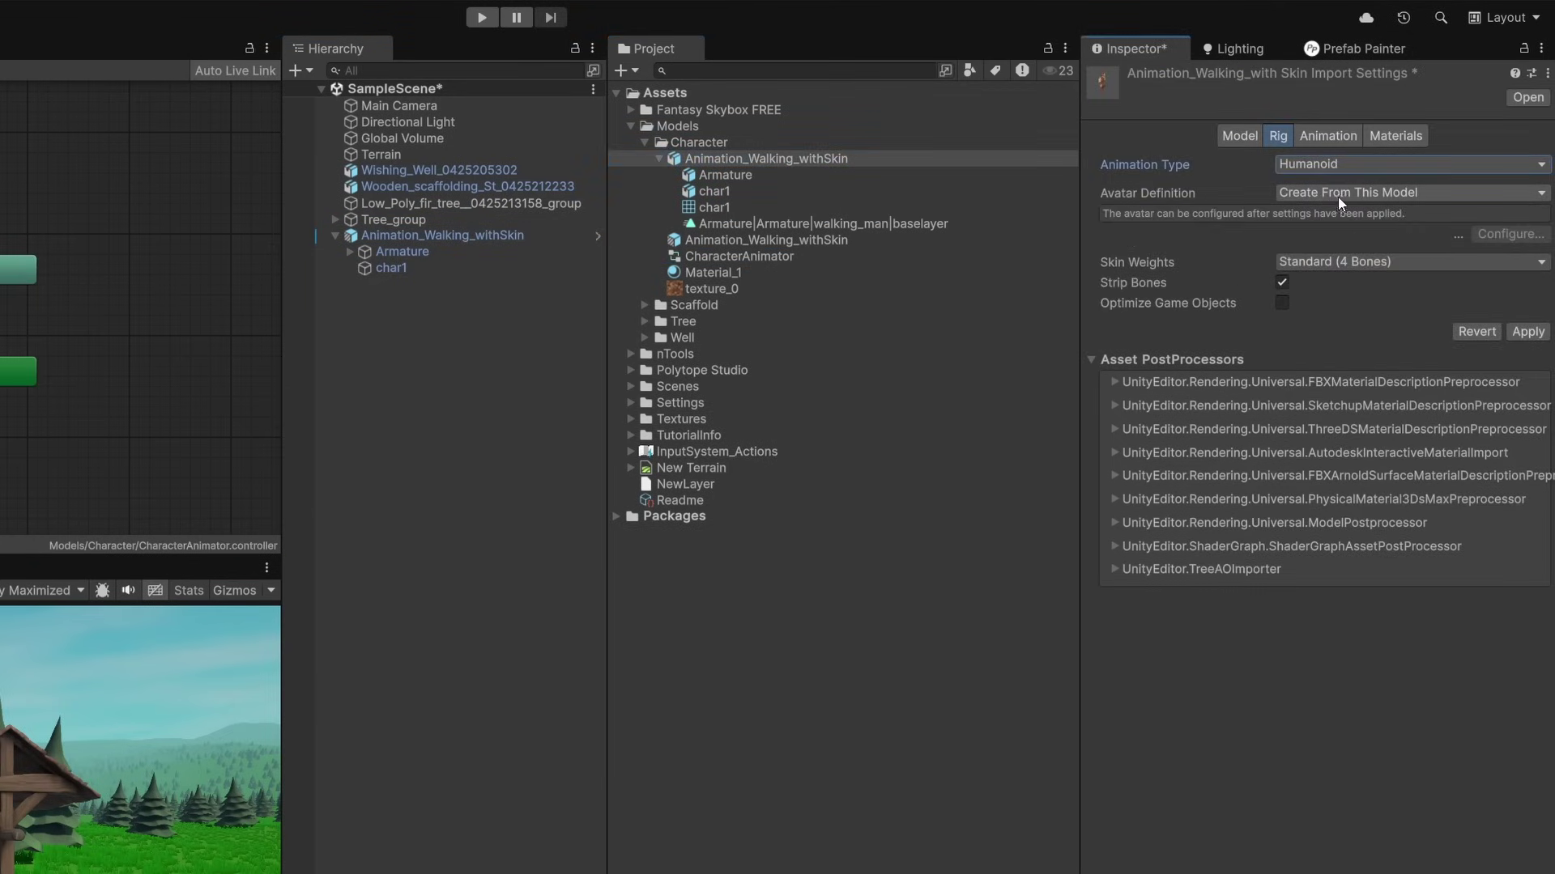
pyautogui.click(1528, 331)
pyautogui.click(448, 238)
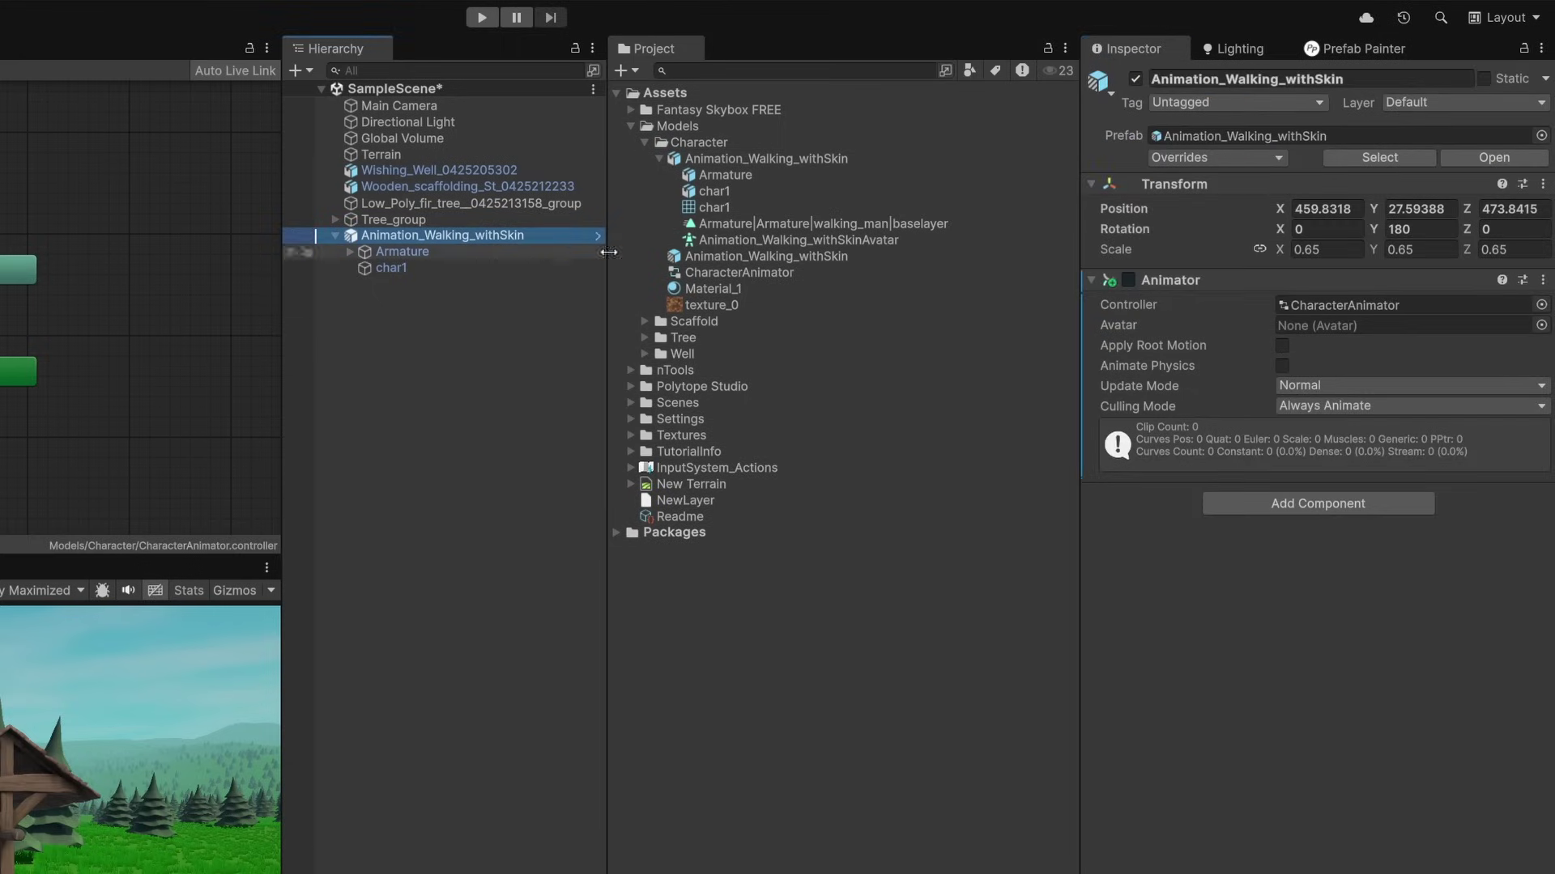
pyautogui.moveTo(785, 238); pyautogui.dragTo(1339, 326)
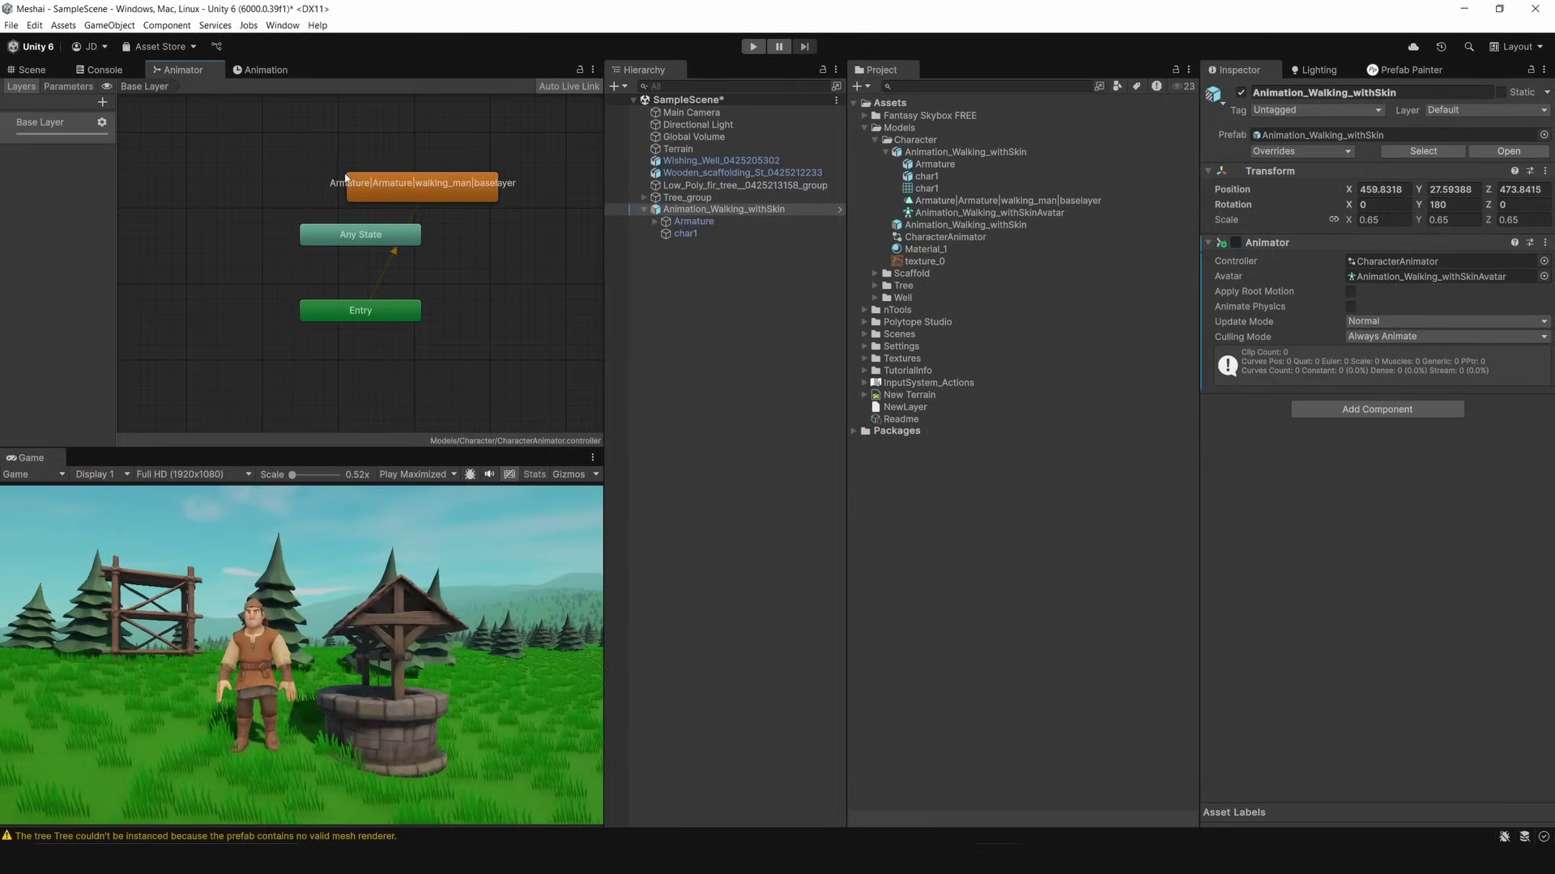
# Reposition the walking_man state node and preview the walking animation on the villager.
pyautogui.moveTo(346, 178); pyautogui.dragTo(298, 169)
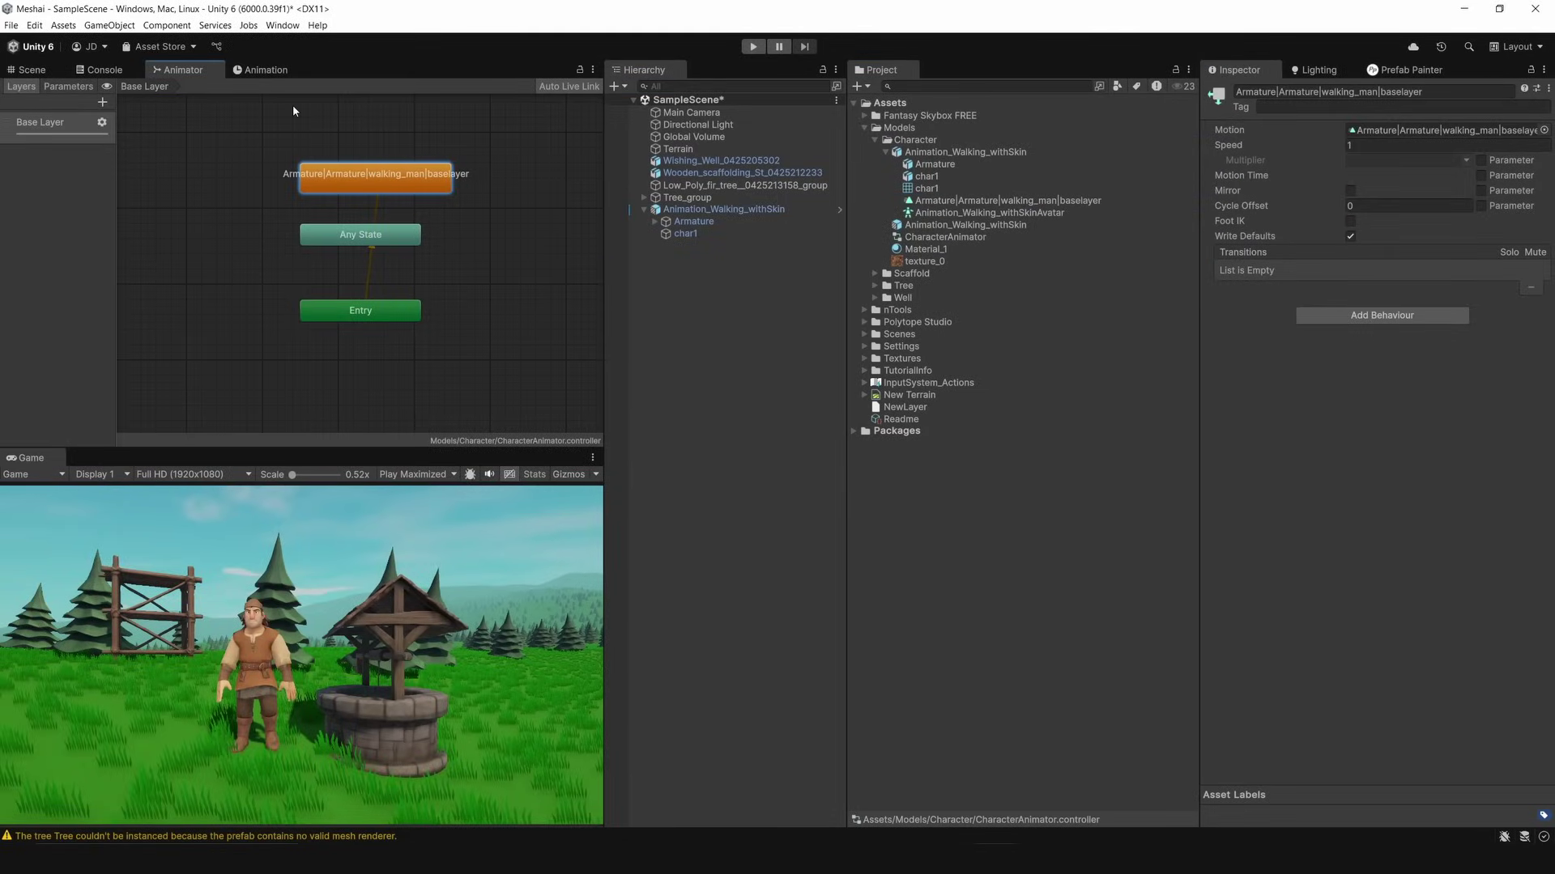
pyautogui.click(261, 71)
pyautogui.click(110, 87)
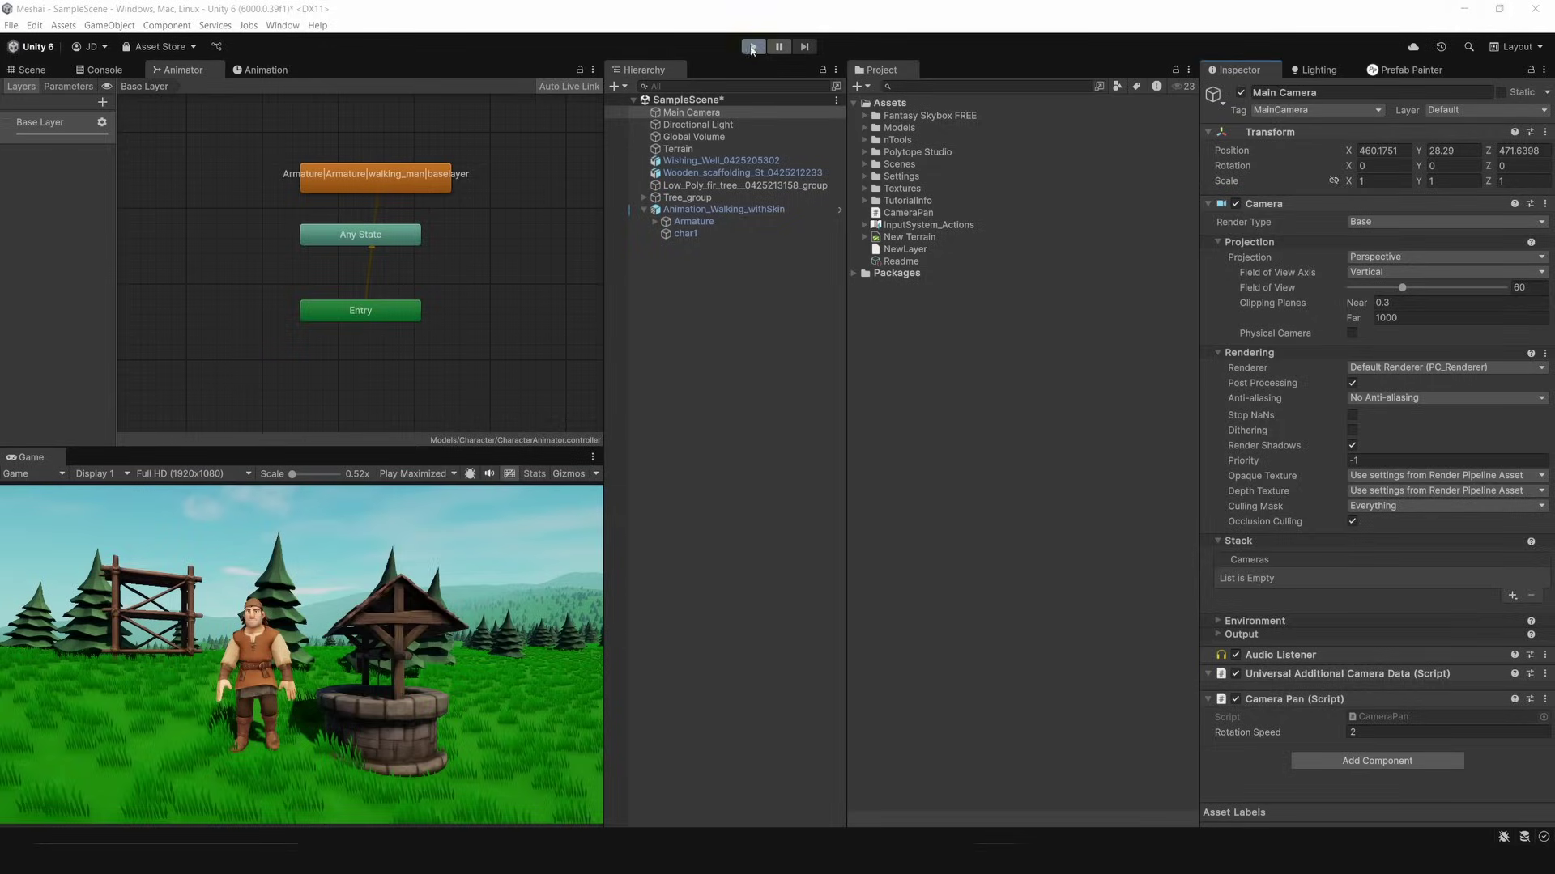
# Run the scene to watch the villager walk by the well, then stop play mode.
pyautogui.click(752, 47)
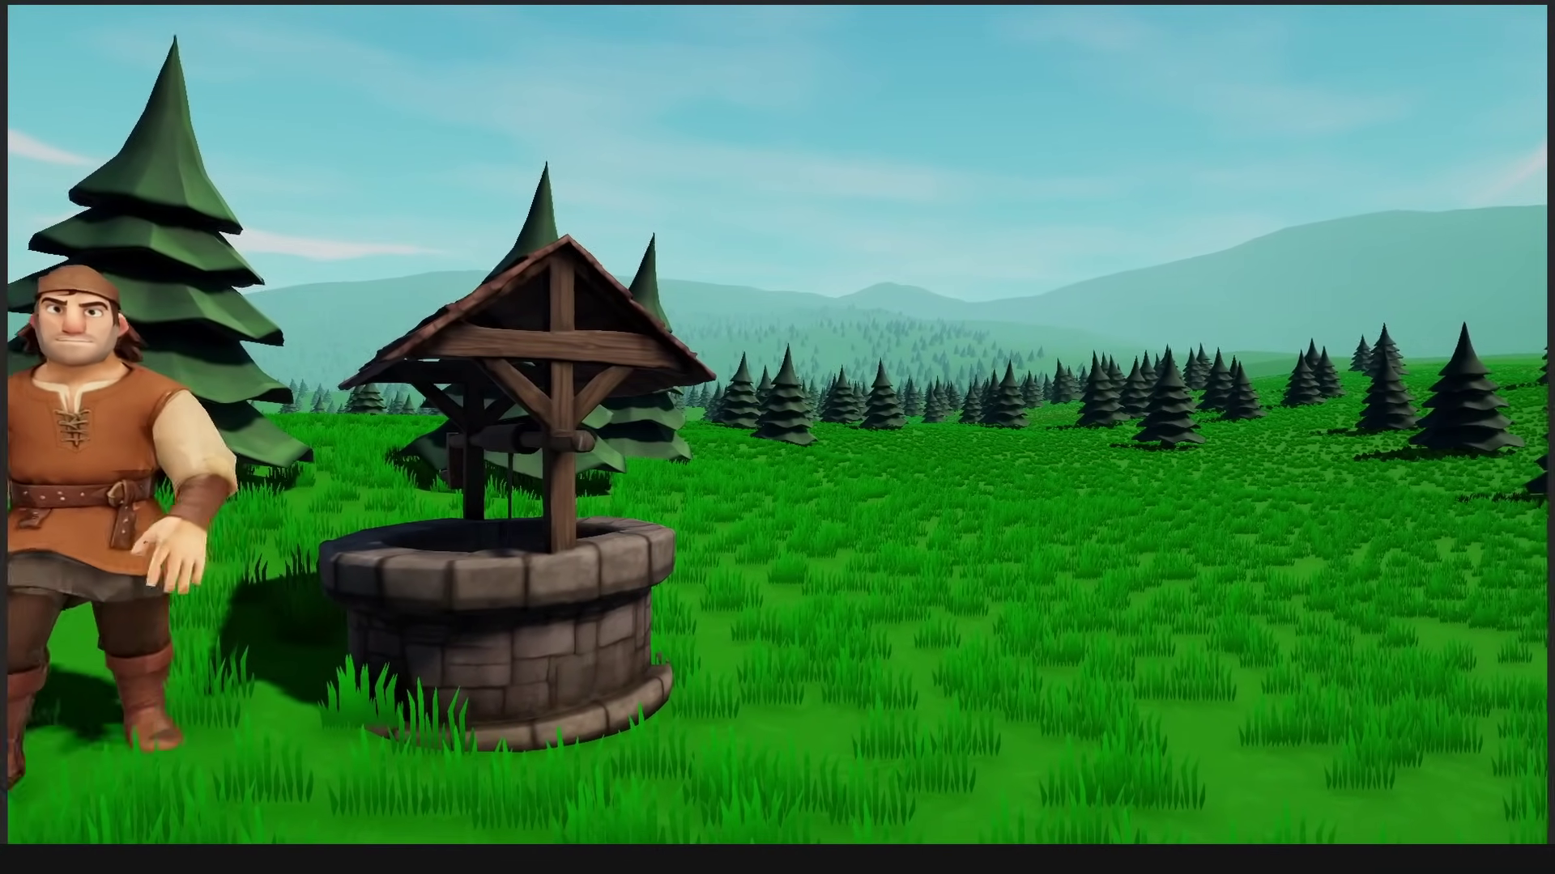
pyautogui.hotkey('ctrl', 'p')
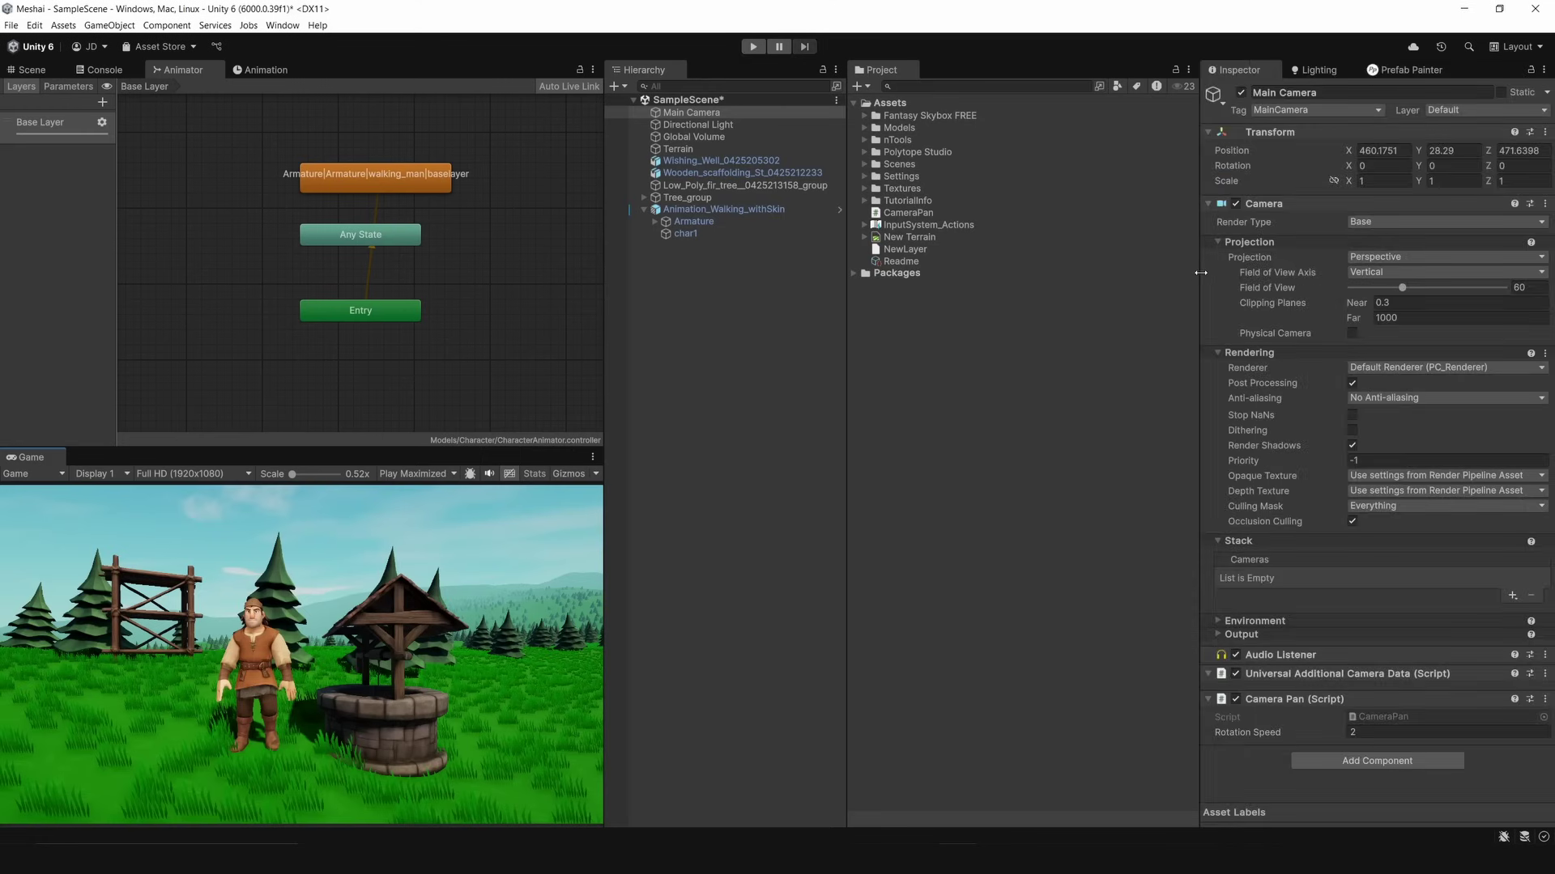